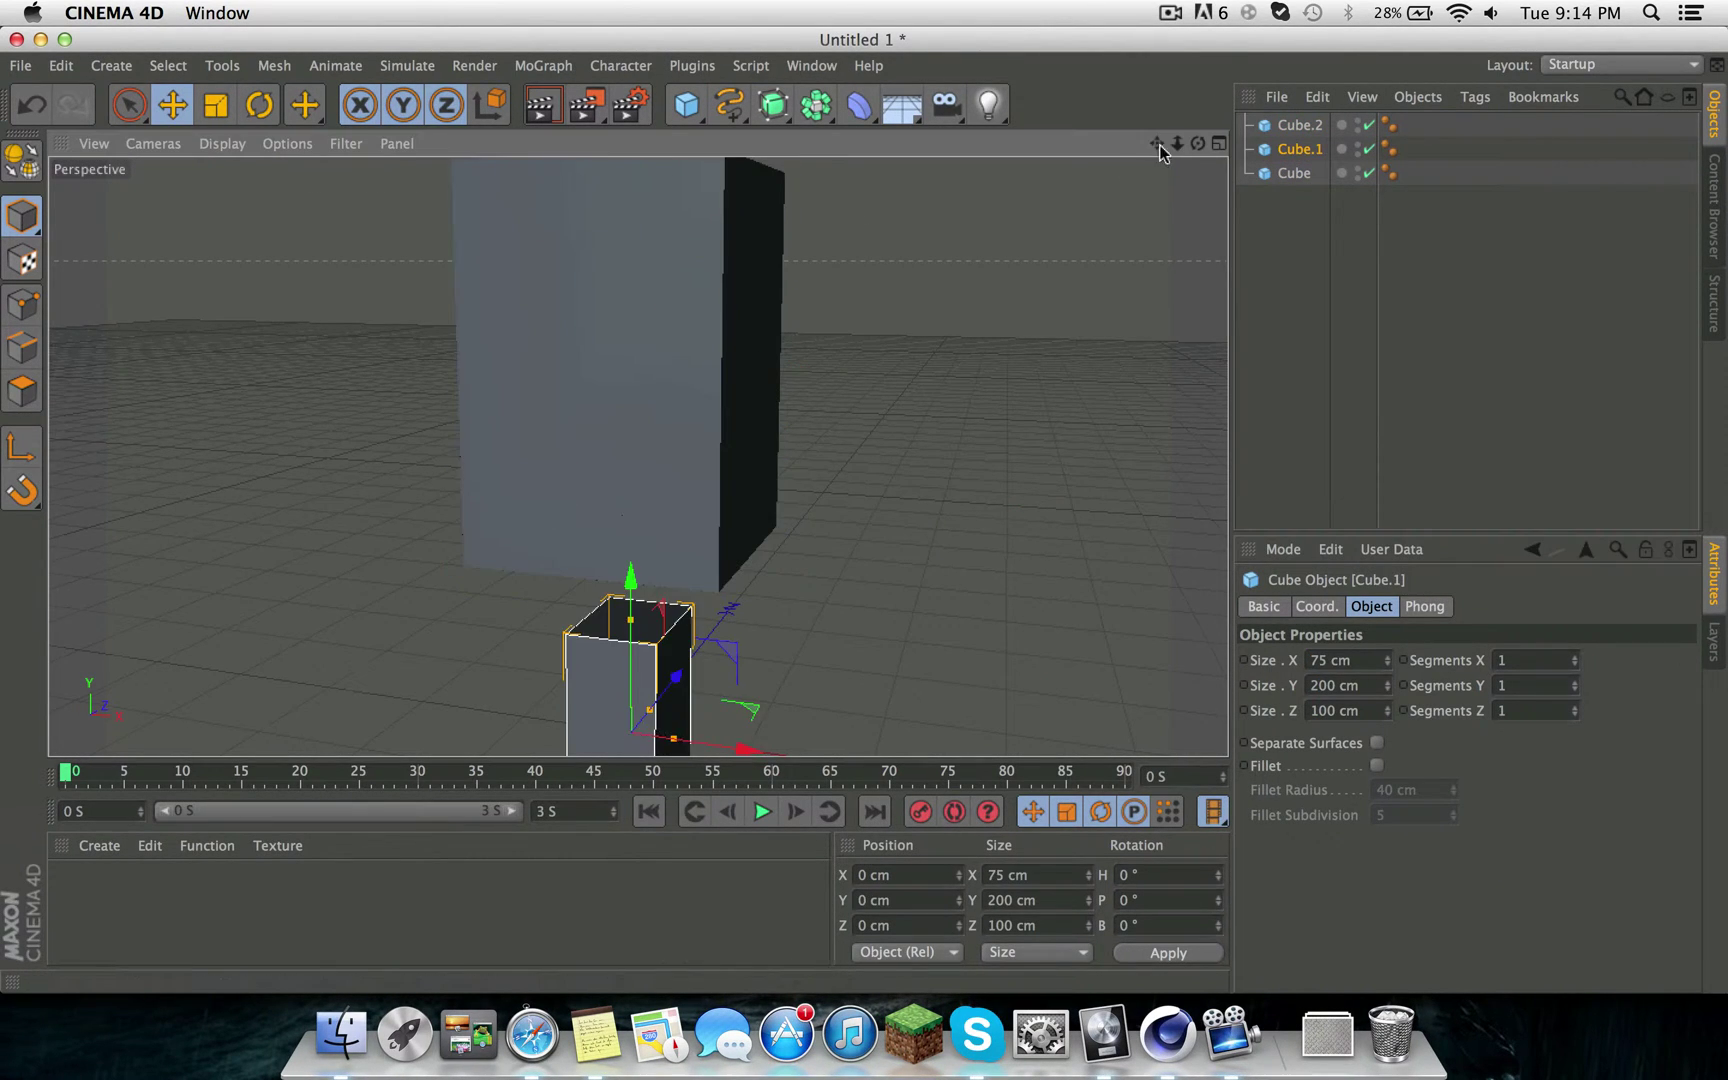
Lower the tall body block by about 100 cm.
drag(663, 195, 651, 325)
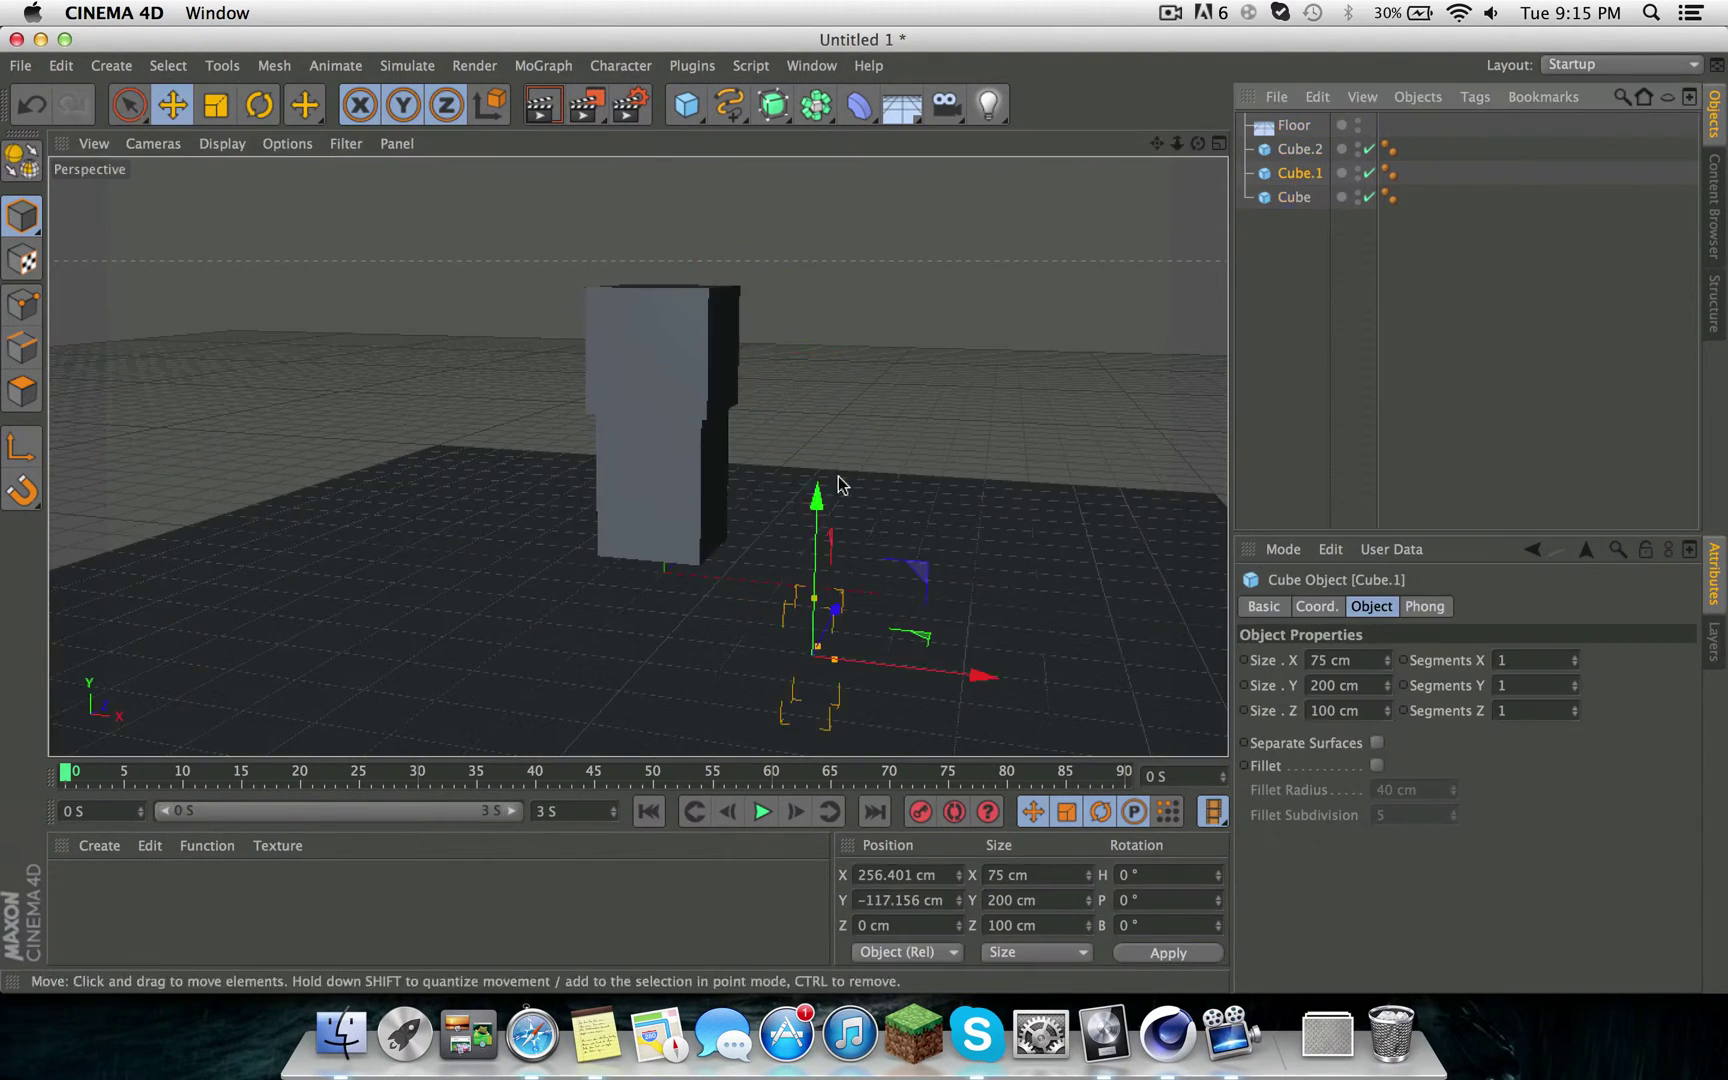
key(e)
alt+drag(693, 492, 743, 498)
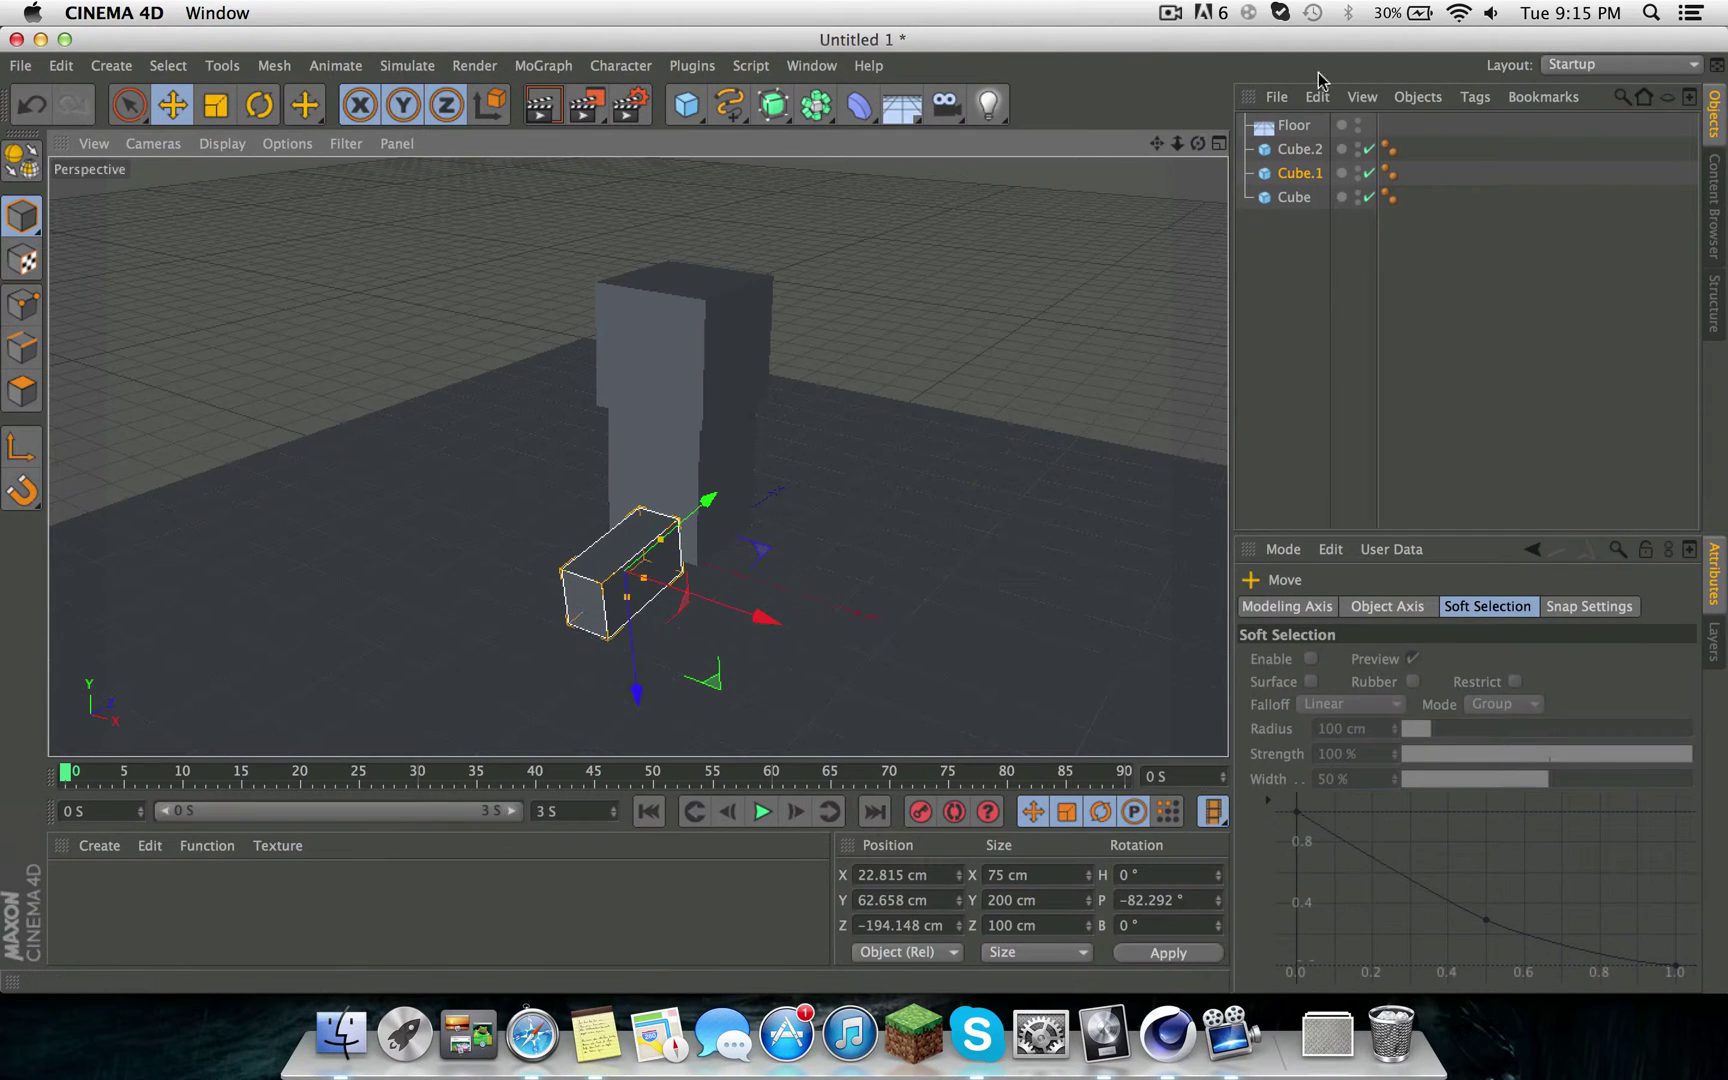
Give the leg cube 75 cm width and depth, nudge it into place, and start renaming.
click(1305, 173)
text(75)
key(Return)
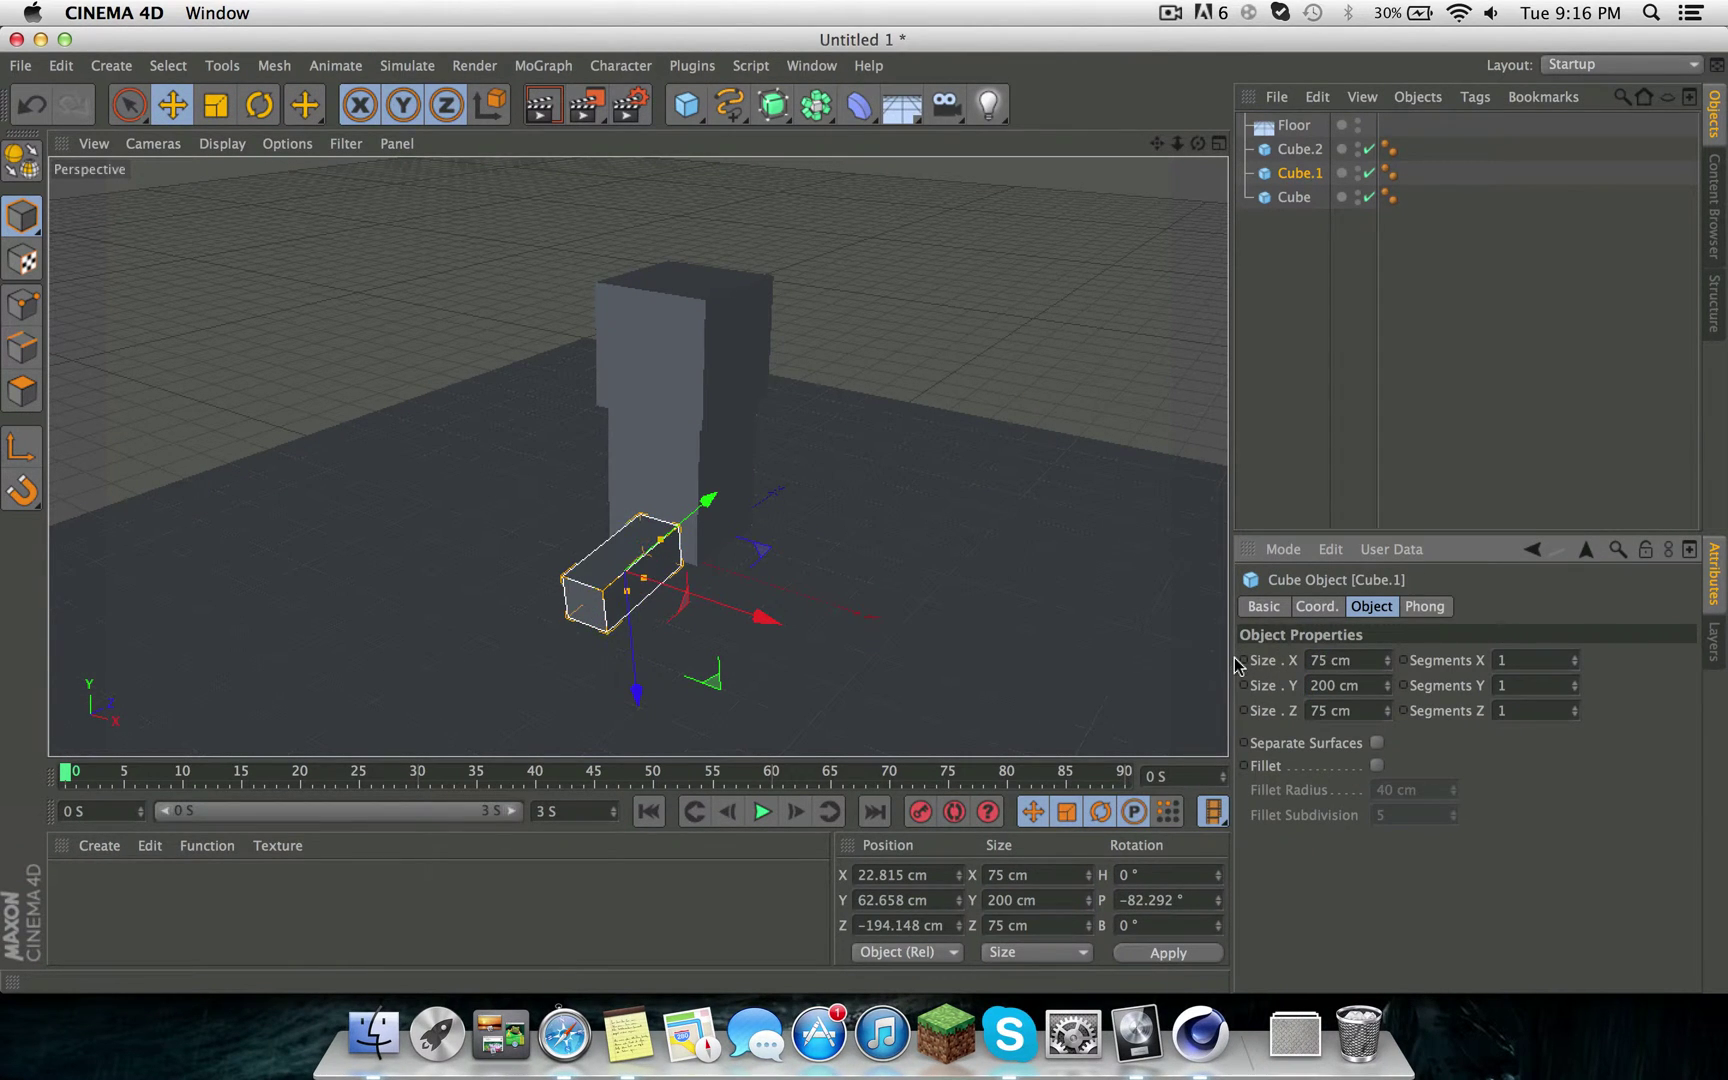
mouse_move(625, 678)
alt+mouse_down()
mouse_move(700, 640)
mouse_move(645, 600)
alt+mouse_up()
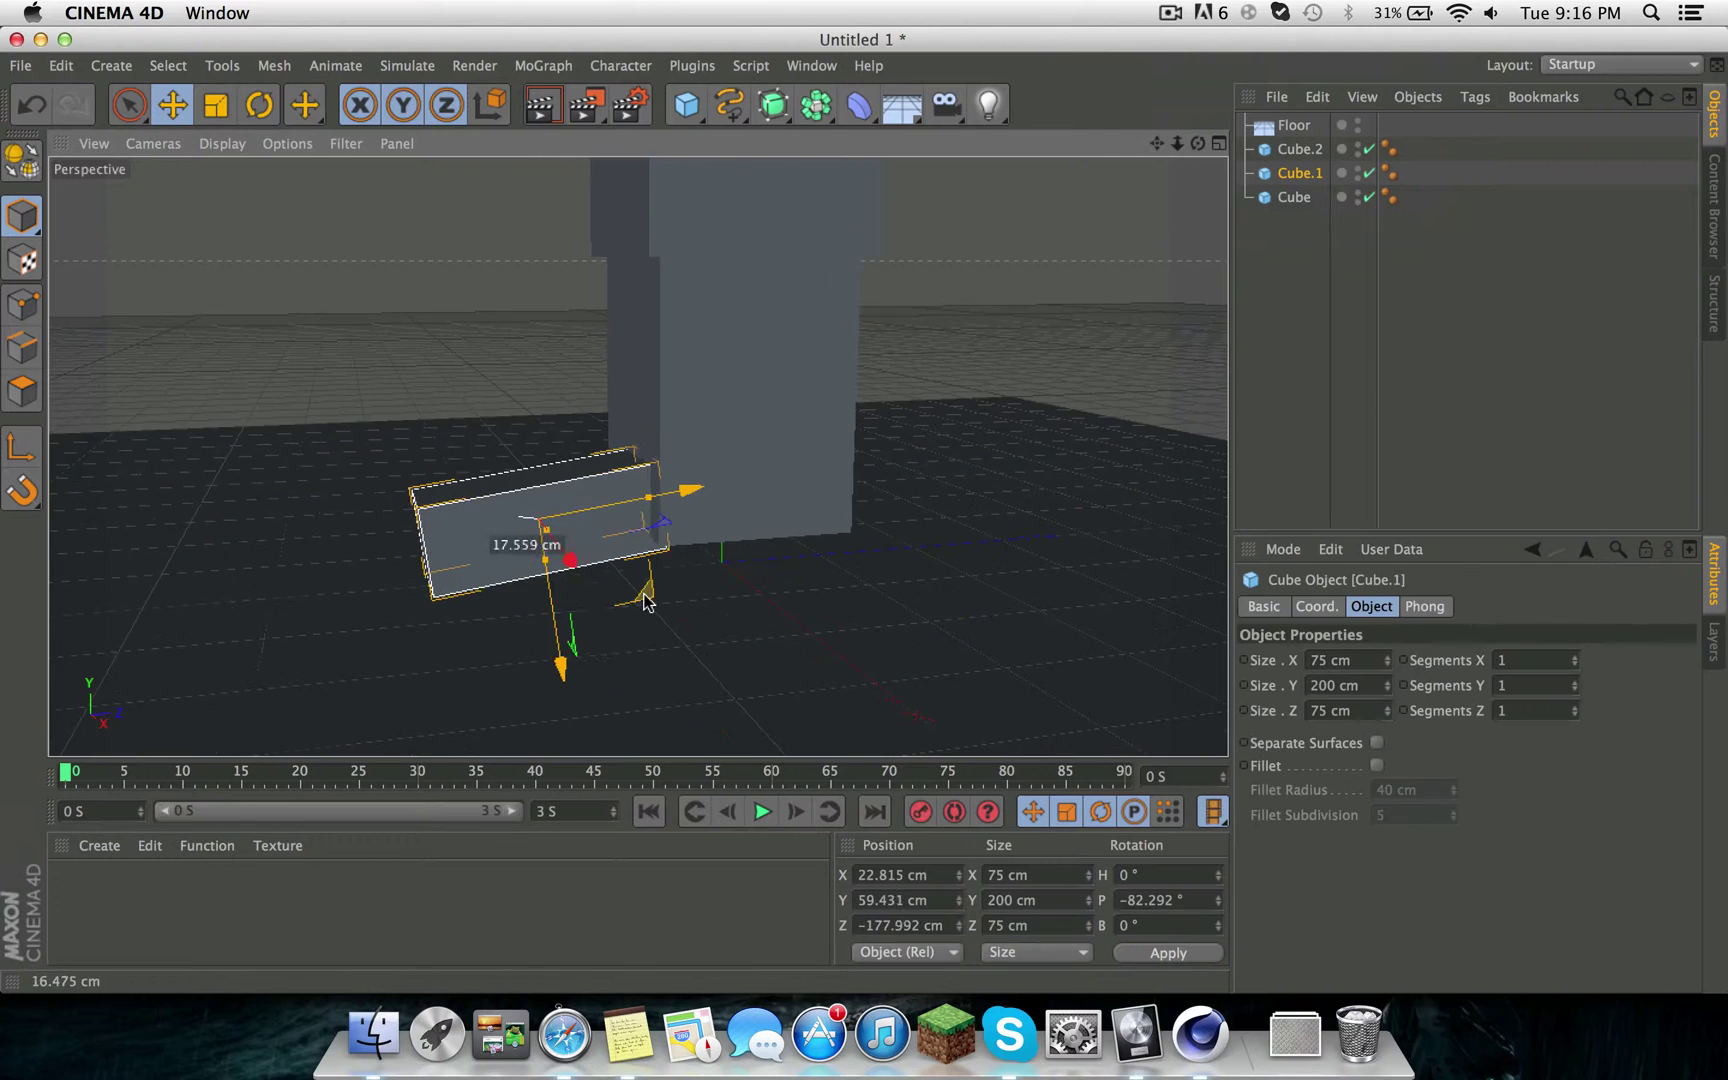
double_click(1284, 175)
Finish naming the cube 'head' and add a Cylinder primitive.
text(ad)
key(Return)
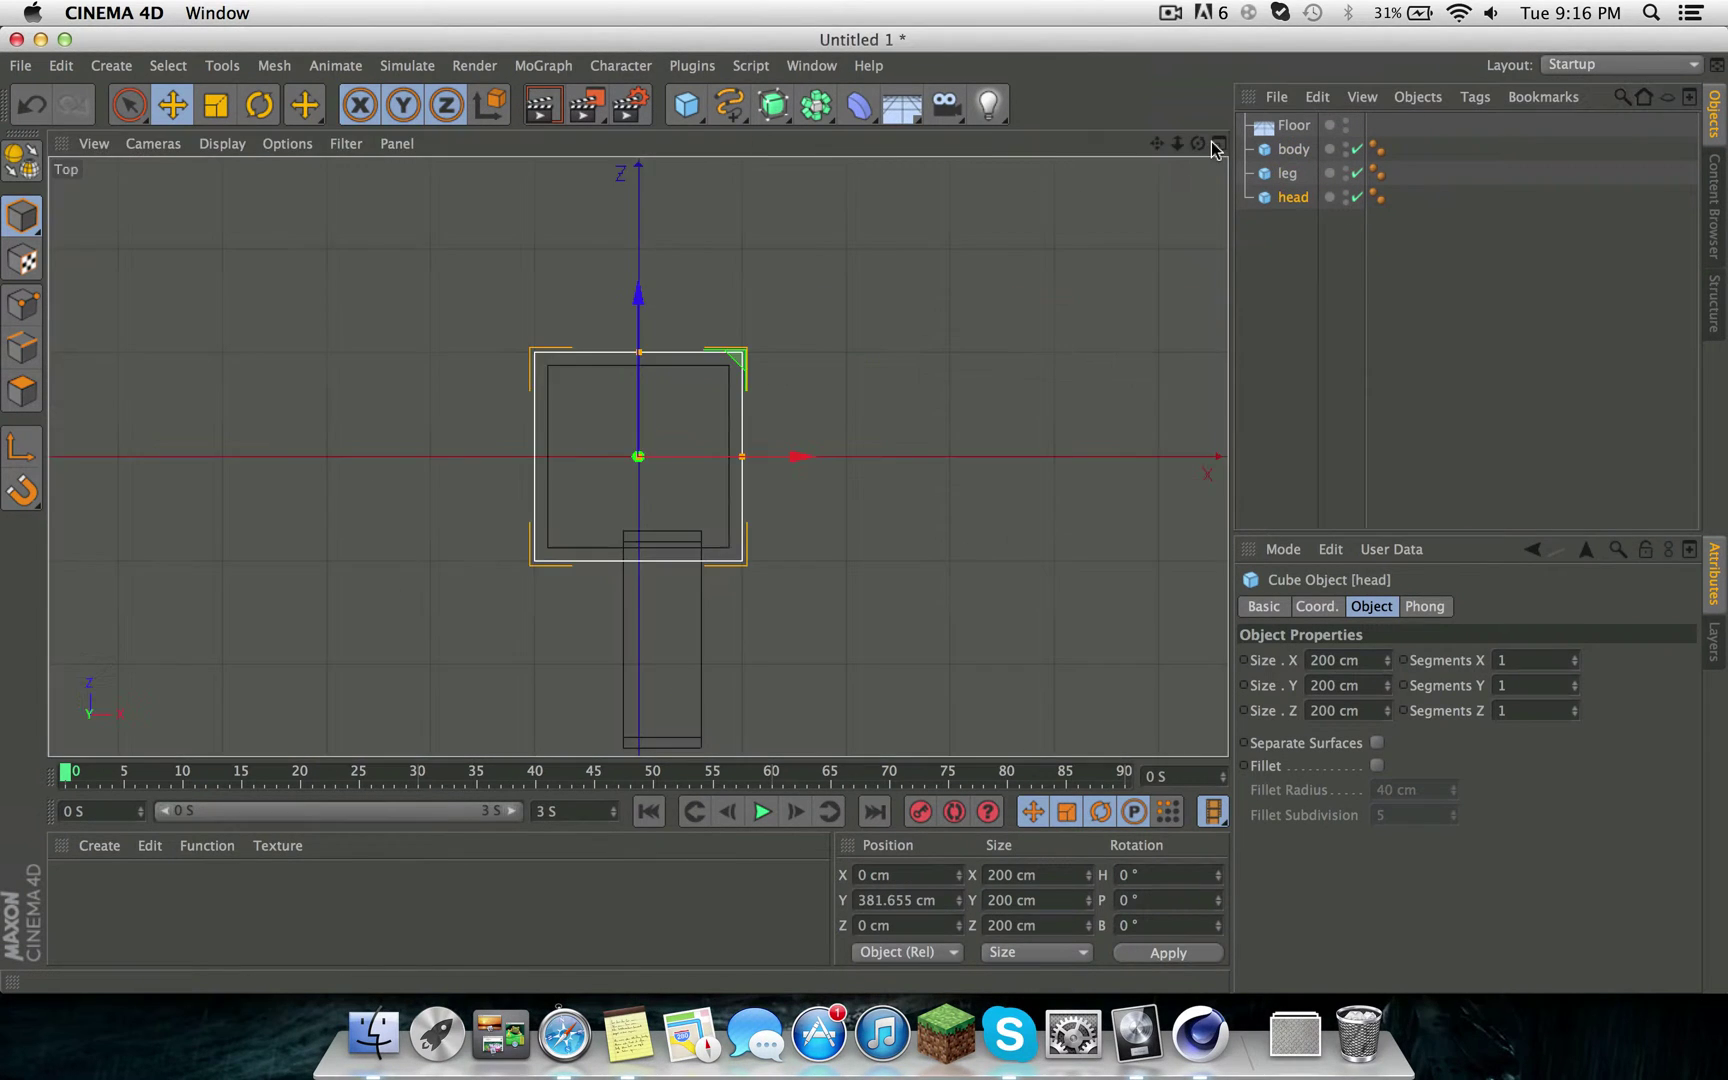
click(686, 104)
click(1176, 135)
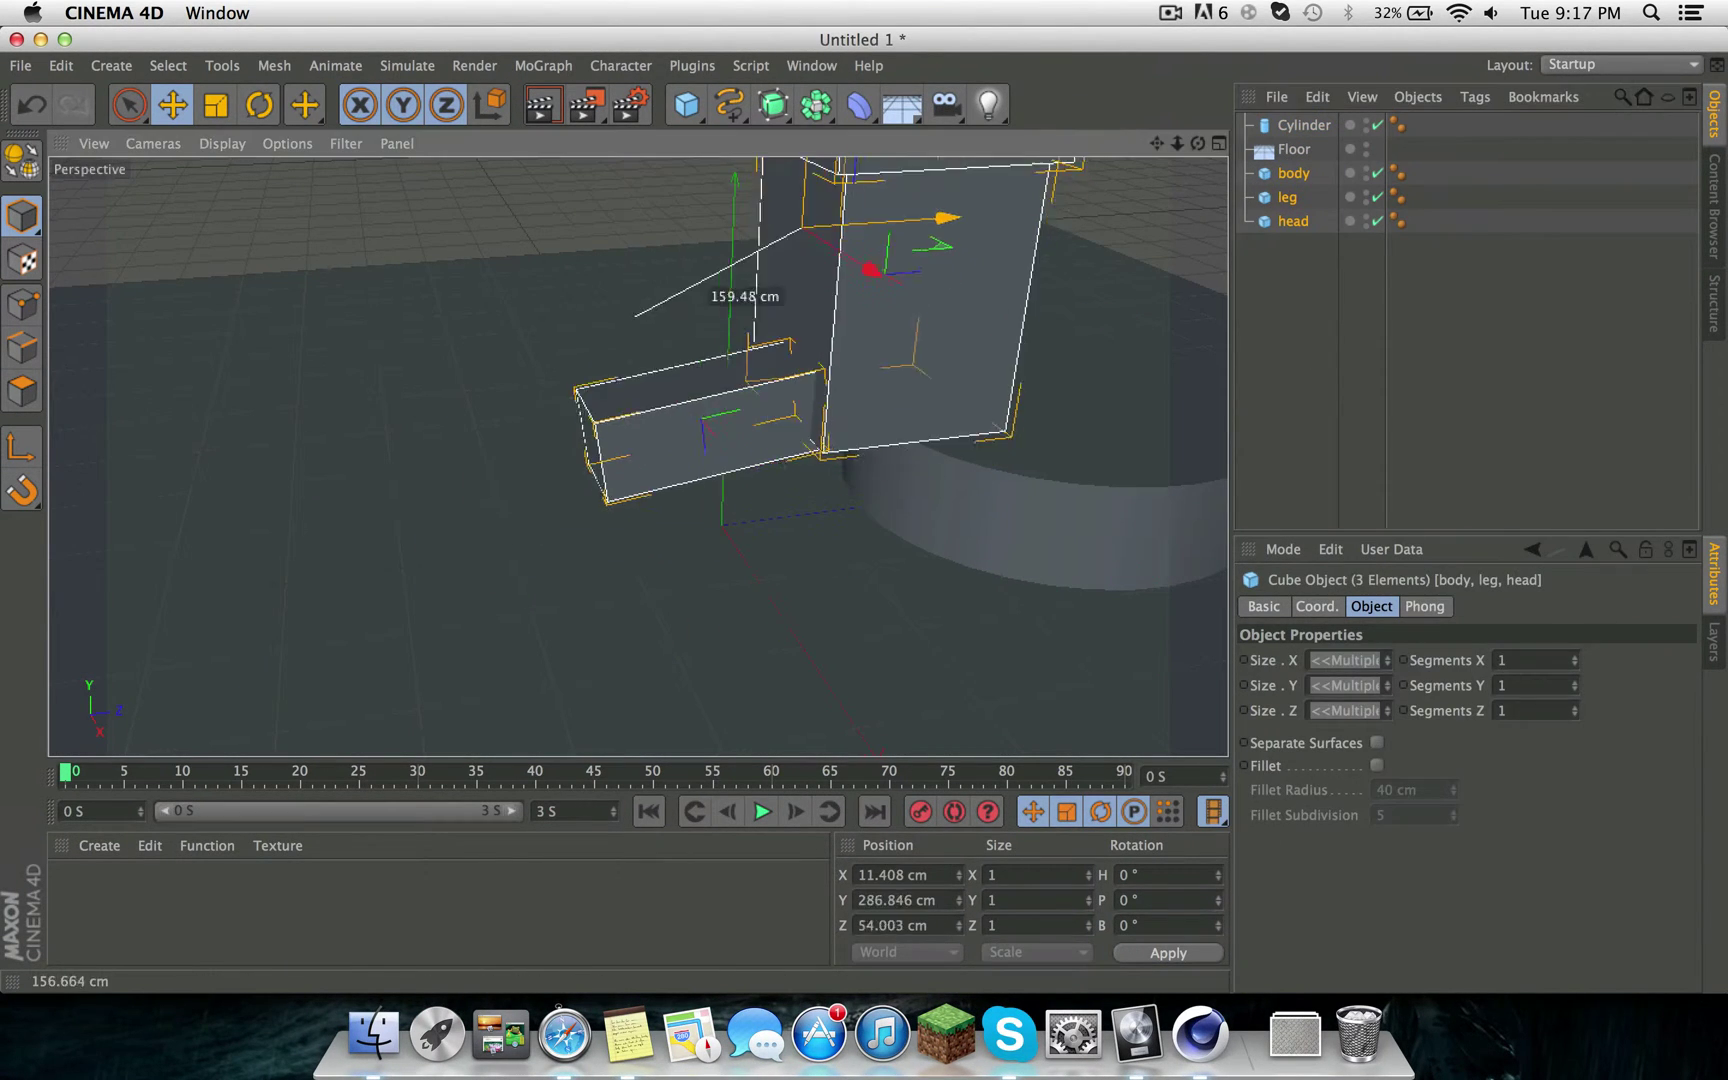
Tilt the leg forward into a seated pose and duplicate it as leg.1.
click(700, 420)
key(r)
drag(617, 309, 700, 400)
key(e)
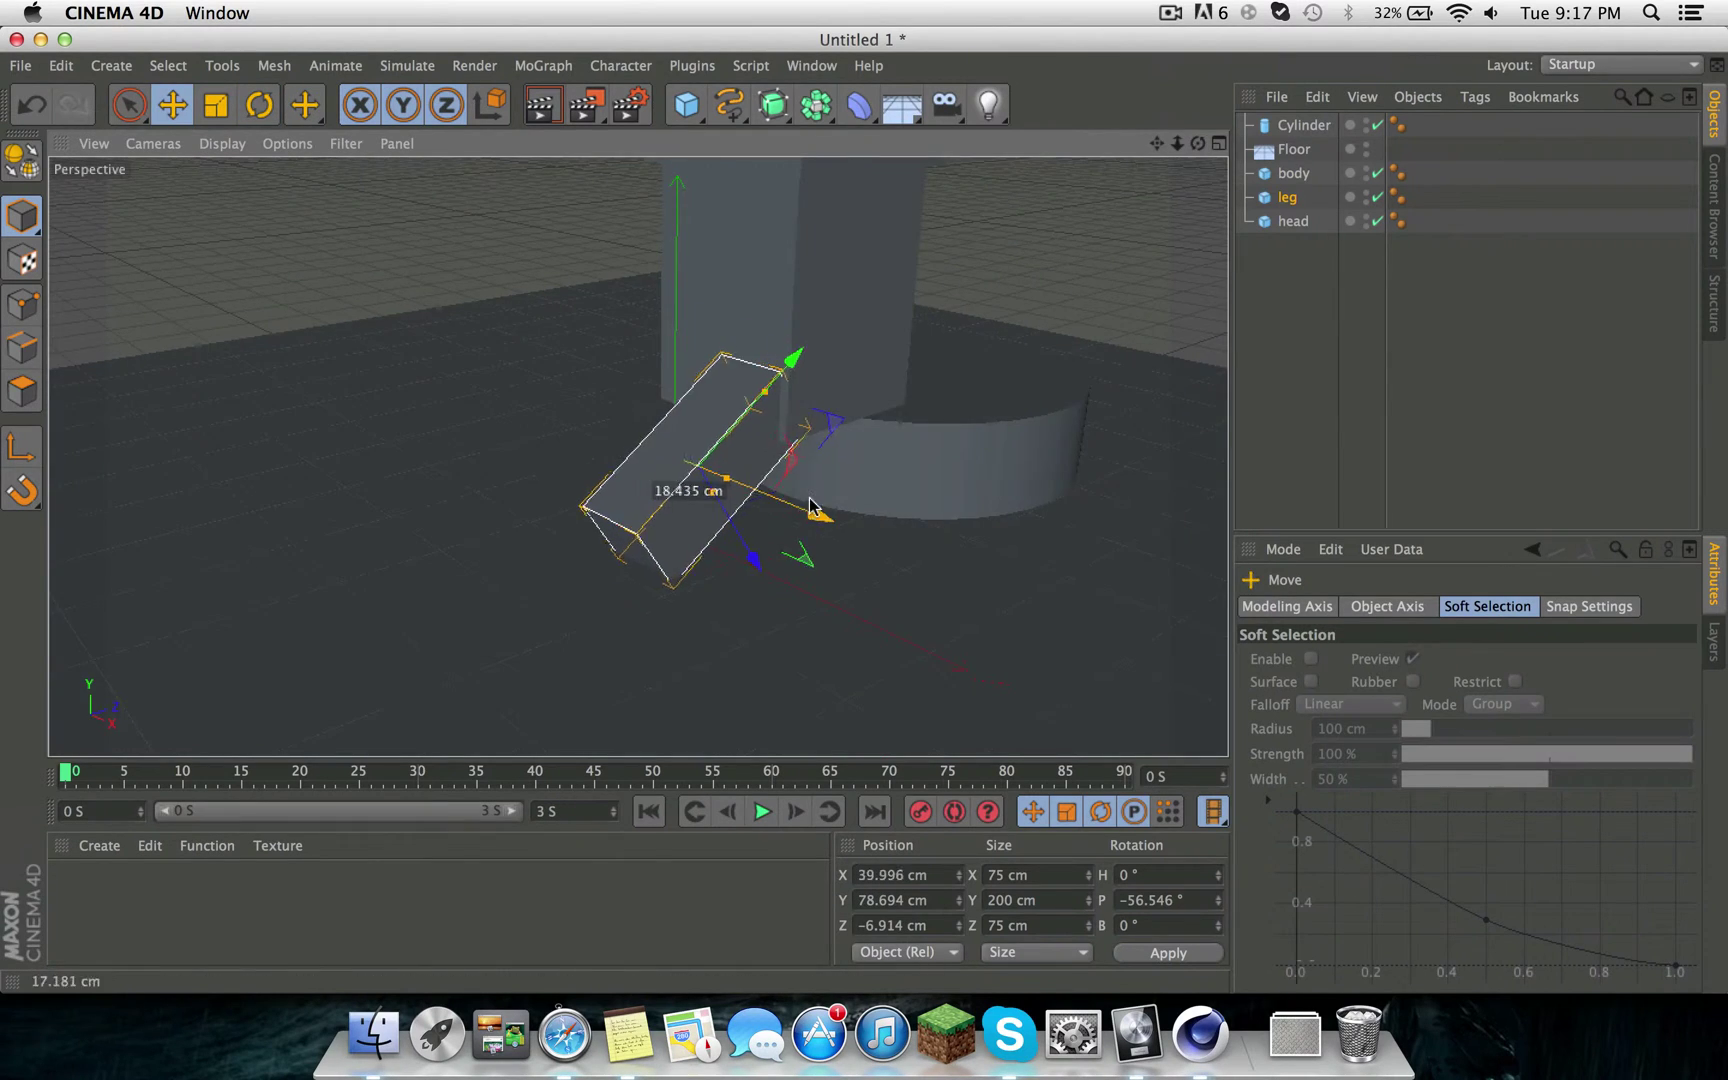
drag(810, 505, 838, 505)
alt+drag(700, 400, 648, 548)
key(r)
key(e)
Stand blocks upright as arm and arm.1 on either side of the body.
click(1288, 222)
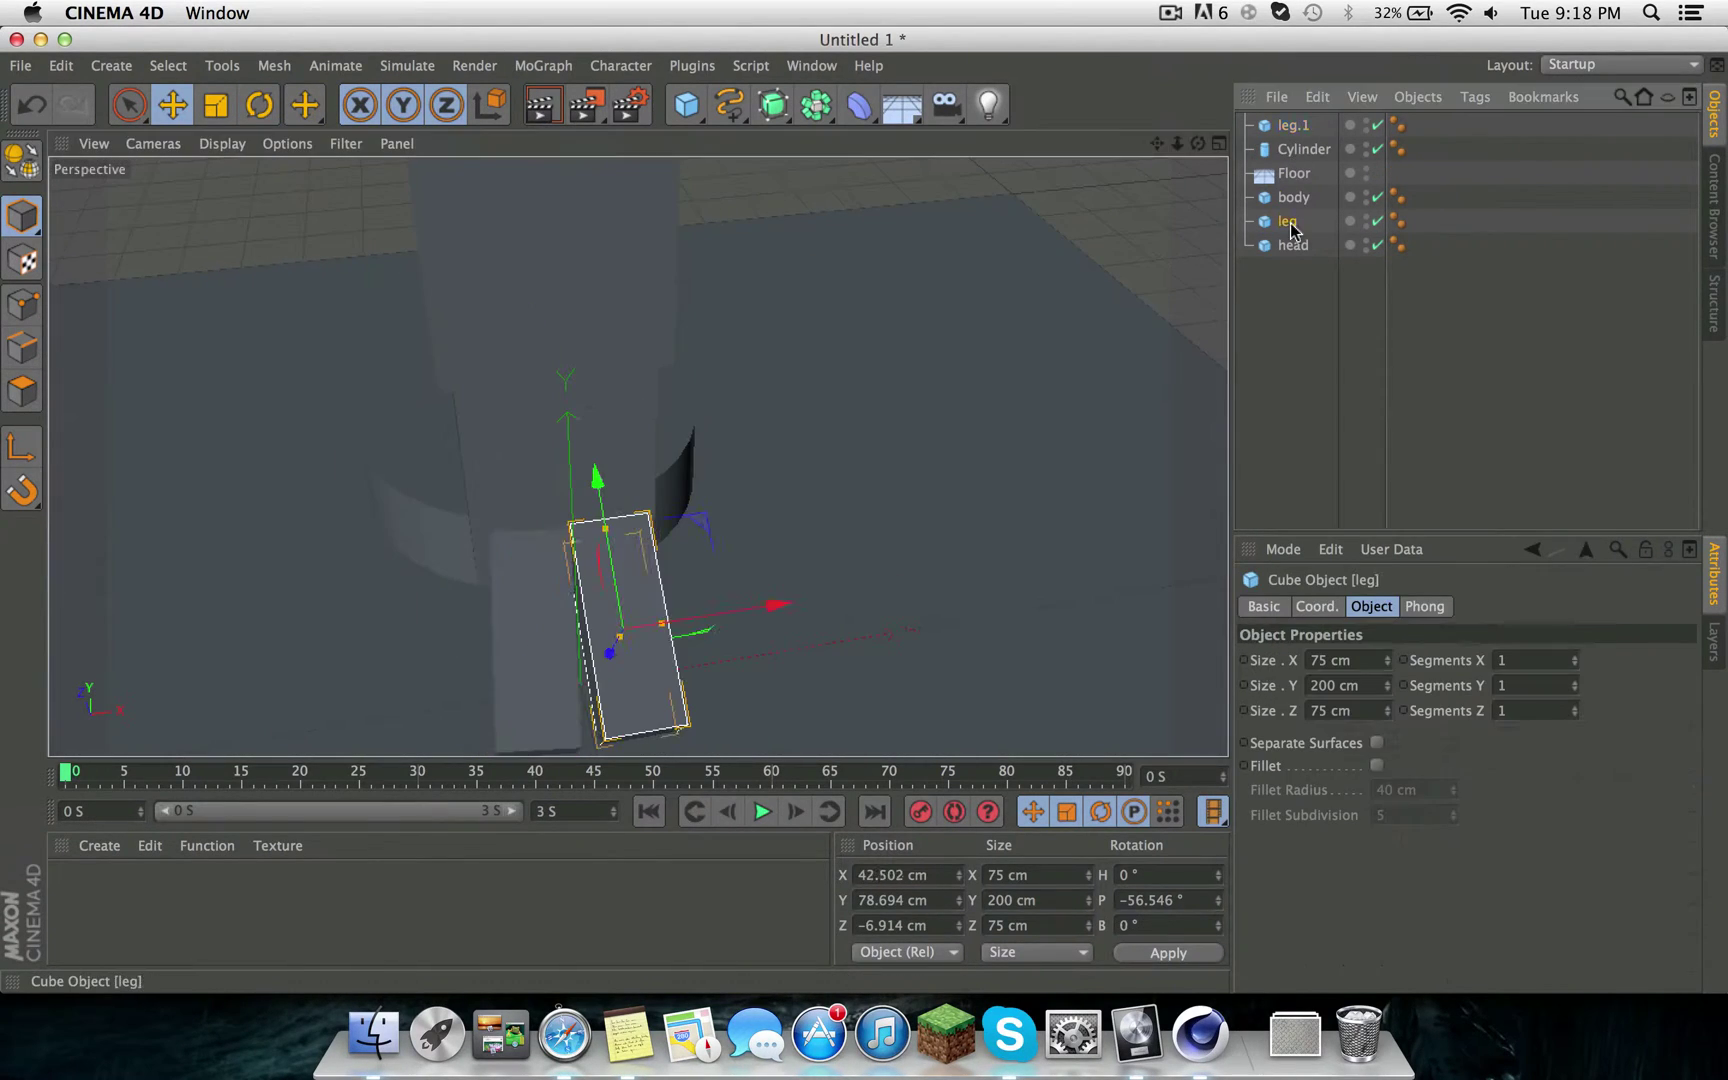
key(r)
mouse_move(617, 654)
mouse_down()
mouse_move(636, 455)
mouse_move(810, 482)
mouse_move(700, 560)
mouse_up()
key(e)
mouse_move(690, 570)
mouse_down()
mouse_move(647, 658)
mouse_move(598, 642)
mouse_up()
alt+drag(598, 642, 852, 280)
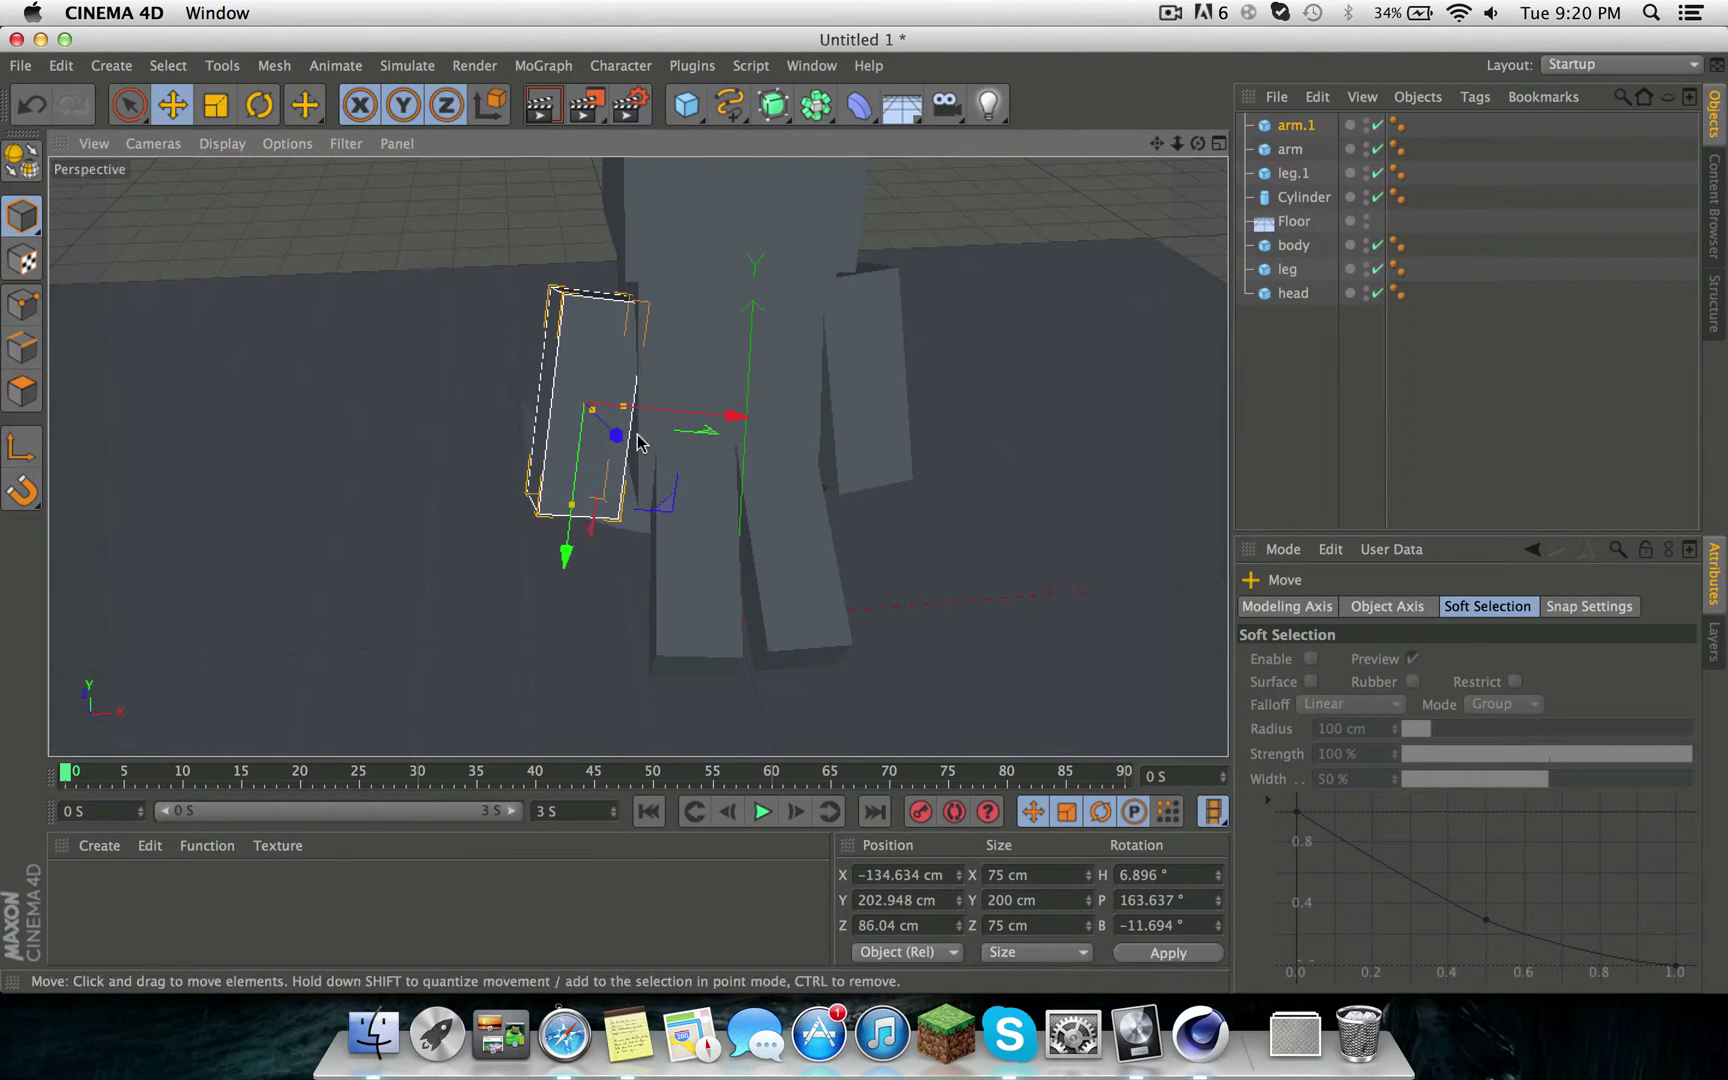
drag(640, 443, 810, 204)
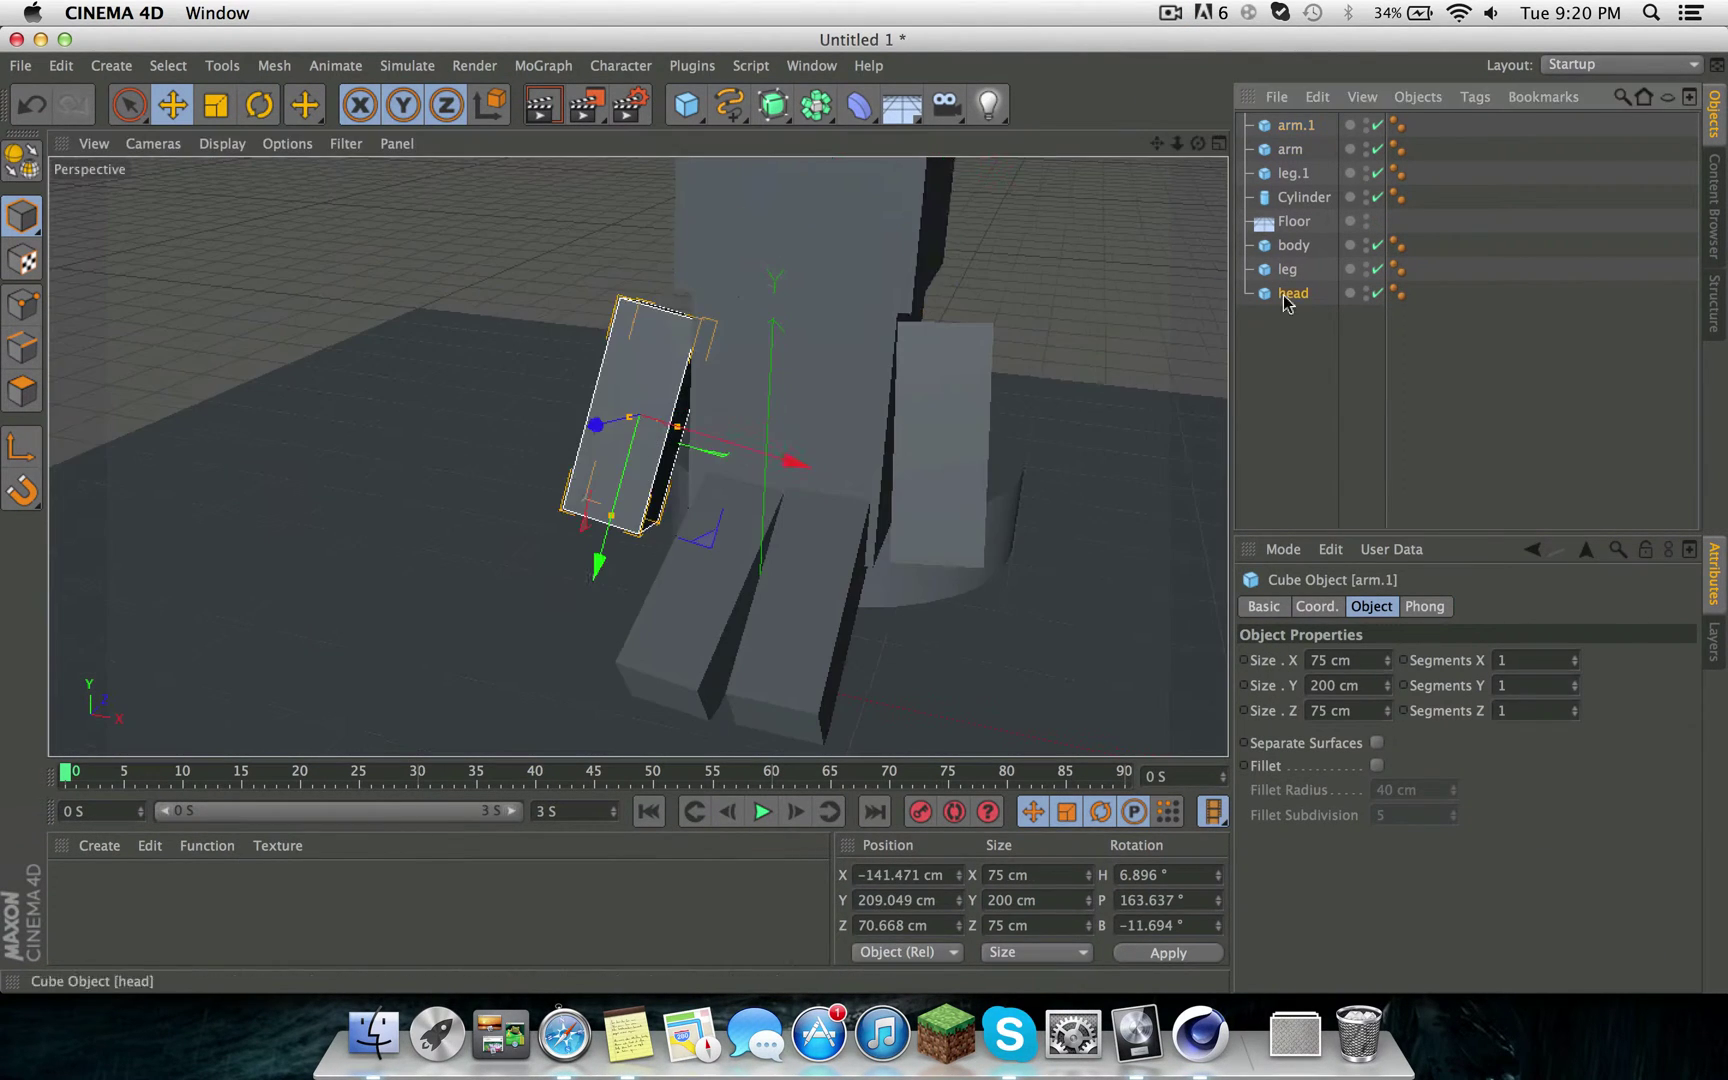
click(1290, 293)
Tilt the head about 19° forward and raise a Boolean cutting cube onto it, tilted ~20°.
key(r)
drag(790, 312, 823, 310)
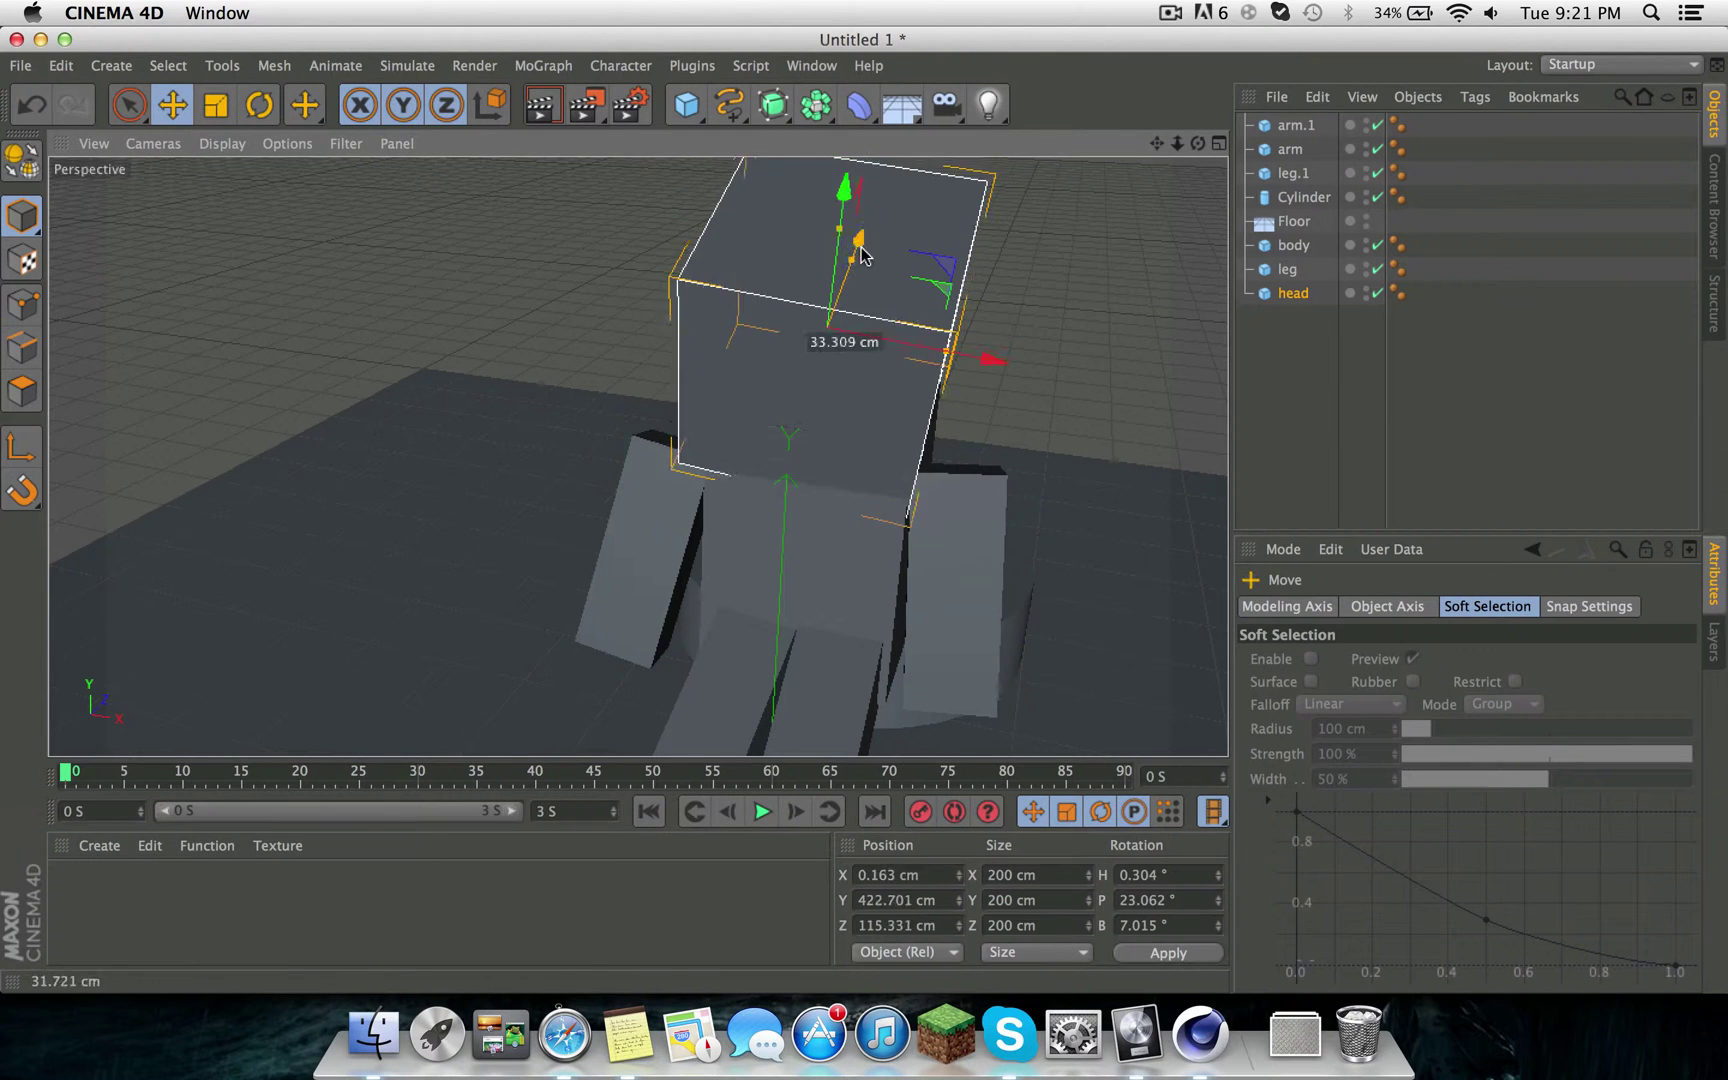
click(897, 230)
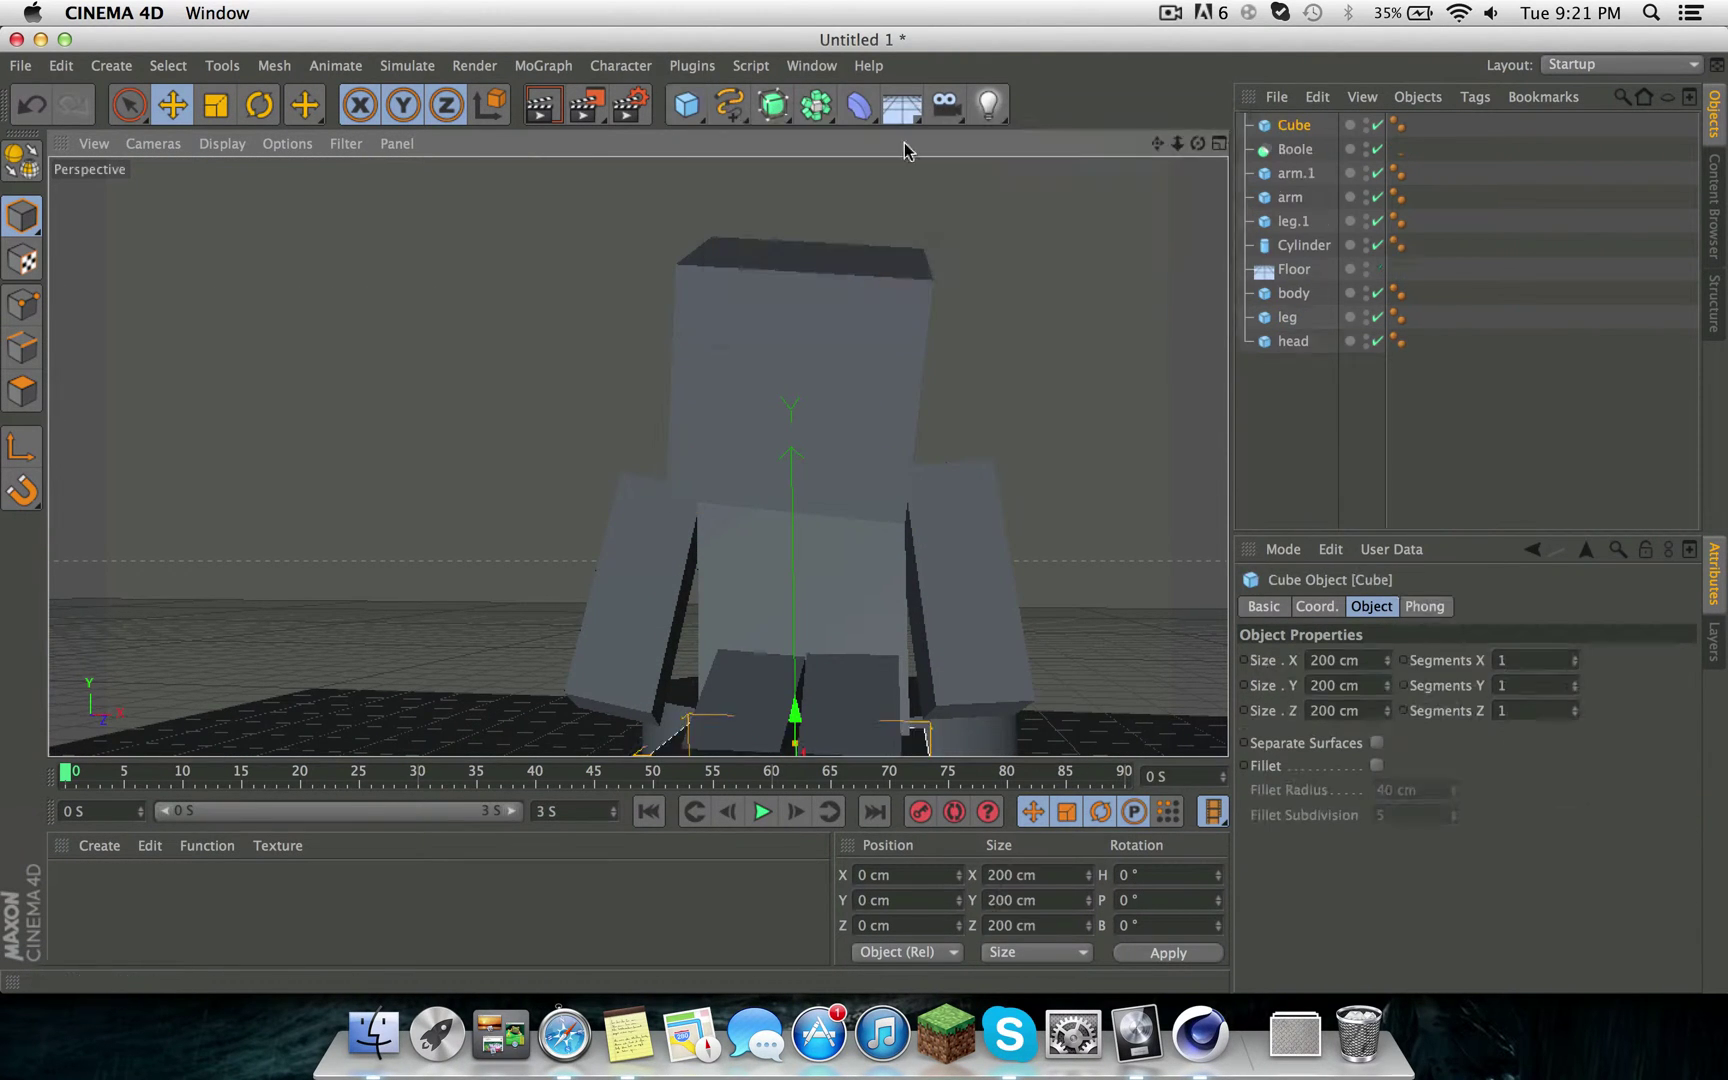
drag(738, 500, 738, 312)
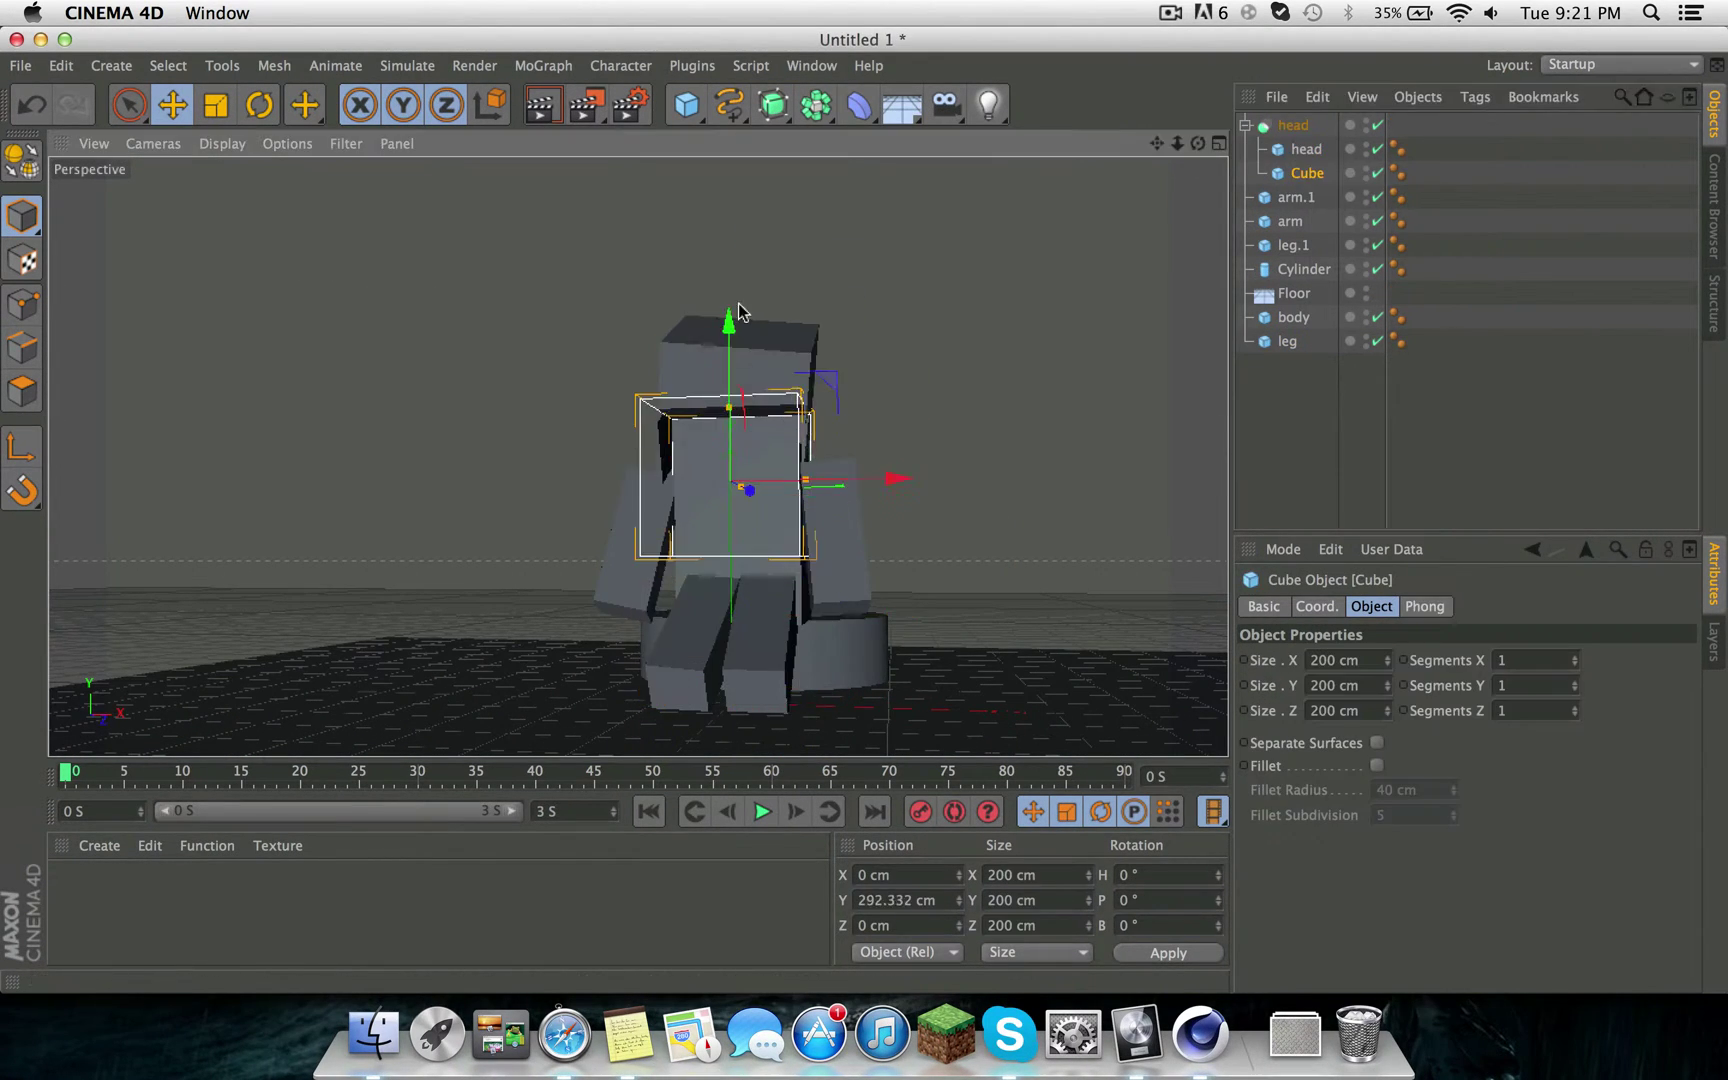
text(10)
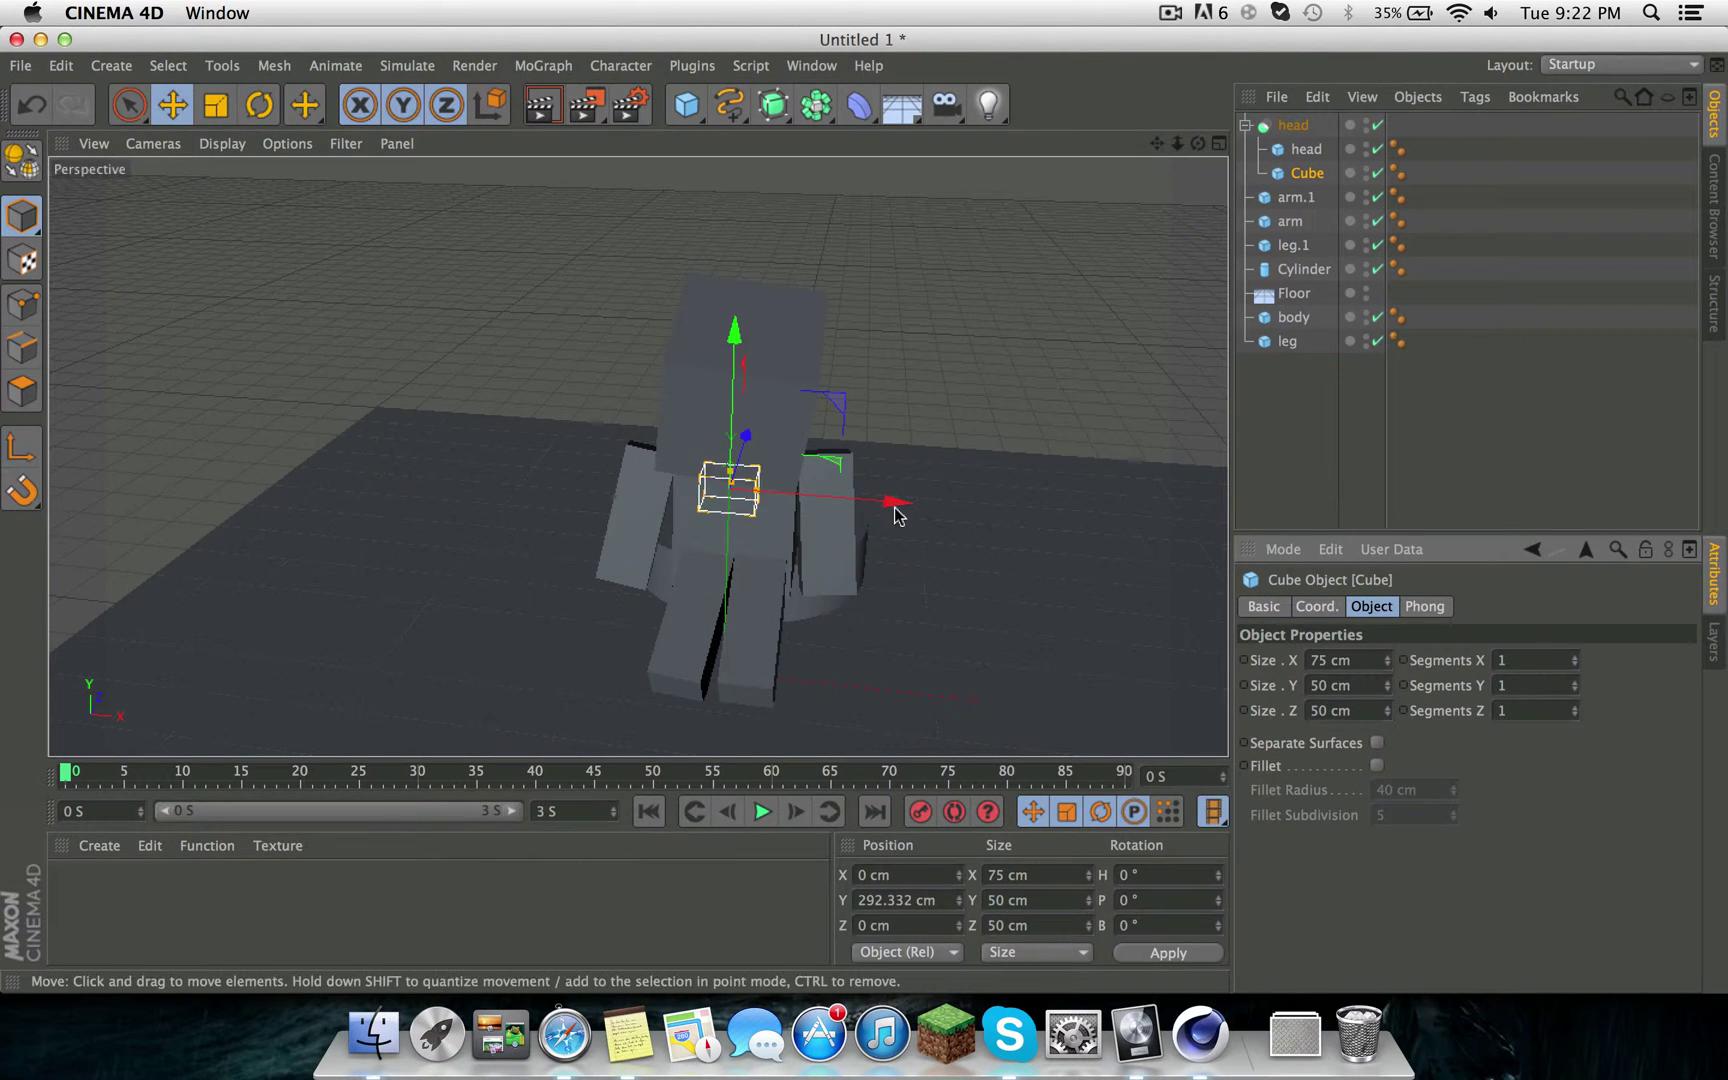
text(r)
drag(722, 306, 762, 336)
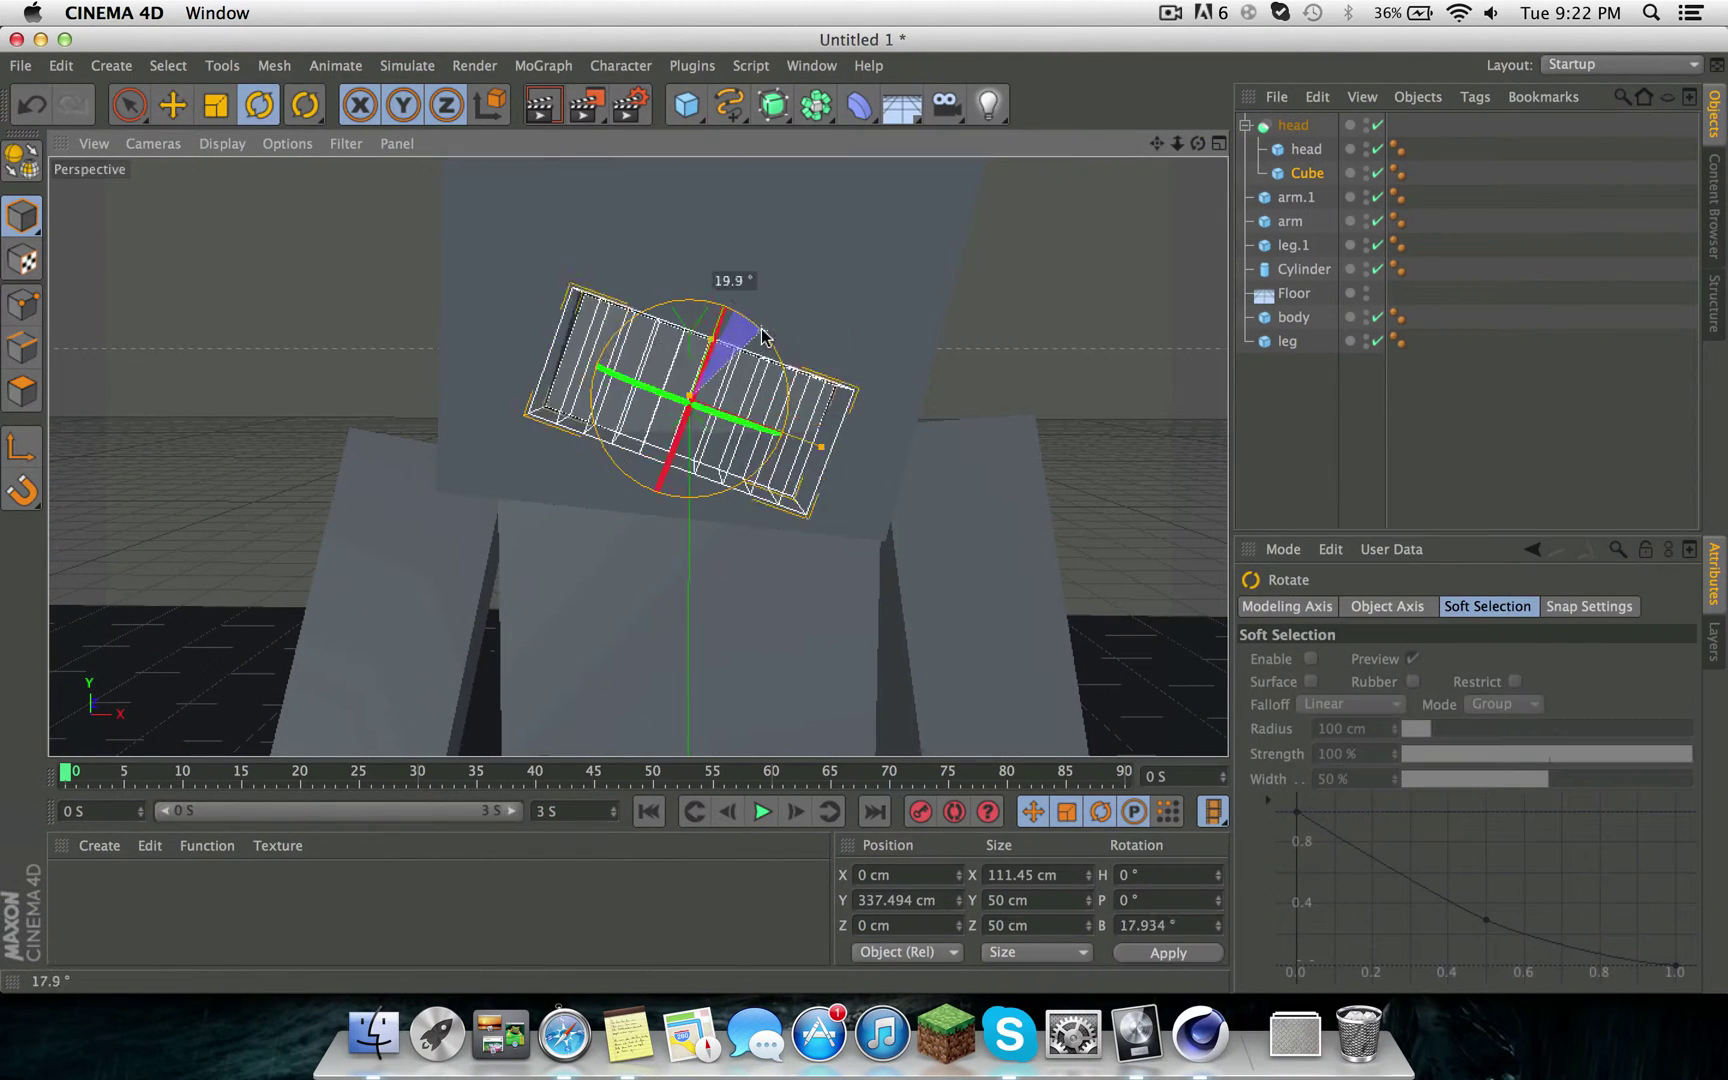
mouse_move(680, 420)
alt+mouse_down()
mouse_move(640, 380)
mouse_move(650, 440)
mouse_move(703, 385)
mouse_move(444, 165)
alt+mouse_up()
key(r)
Select the mouth cube, orbit around the character, and make the body editable.
click(637, 457)
key(e)
click(703, 385)
mouse_move(743, 428)
alt+mouse_down()
mouse_move(995, 560)
mouse_move(636, 455)
mouse_move(1222, 148)
alt+mouse_up()
key(e)
click(636, 455)
Check the head in four viewports, then return to perspective with the mouth cube selected.
click(1219, 144)
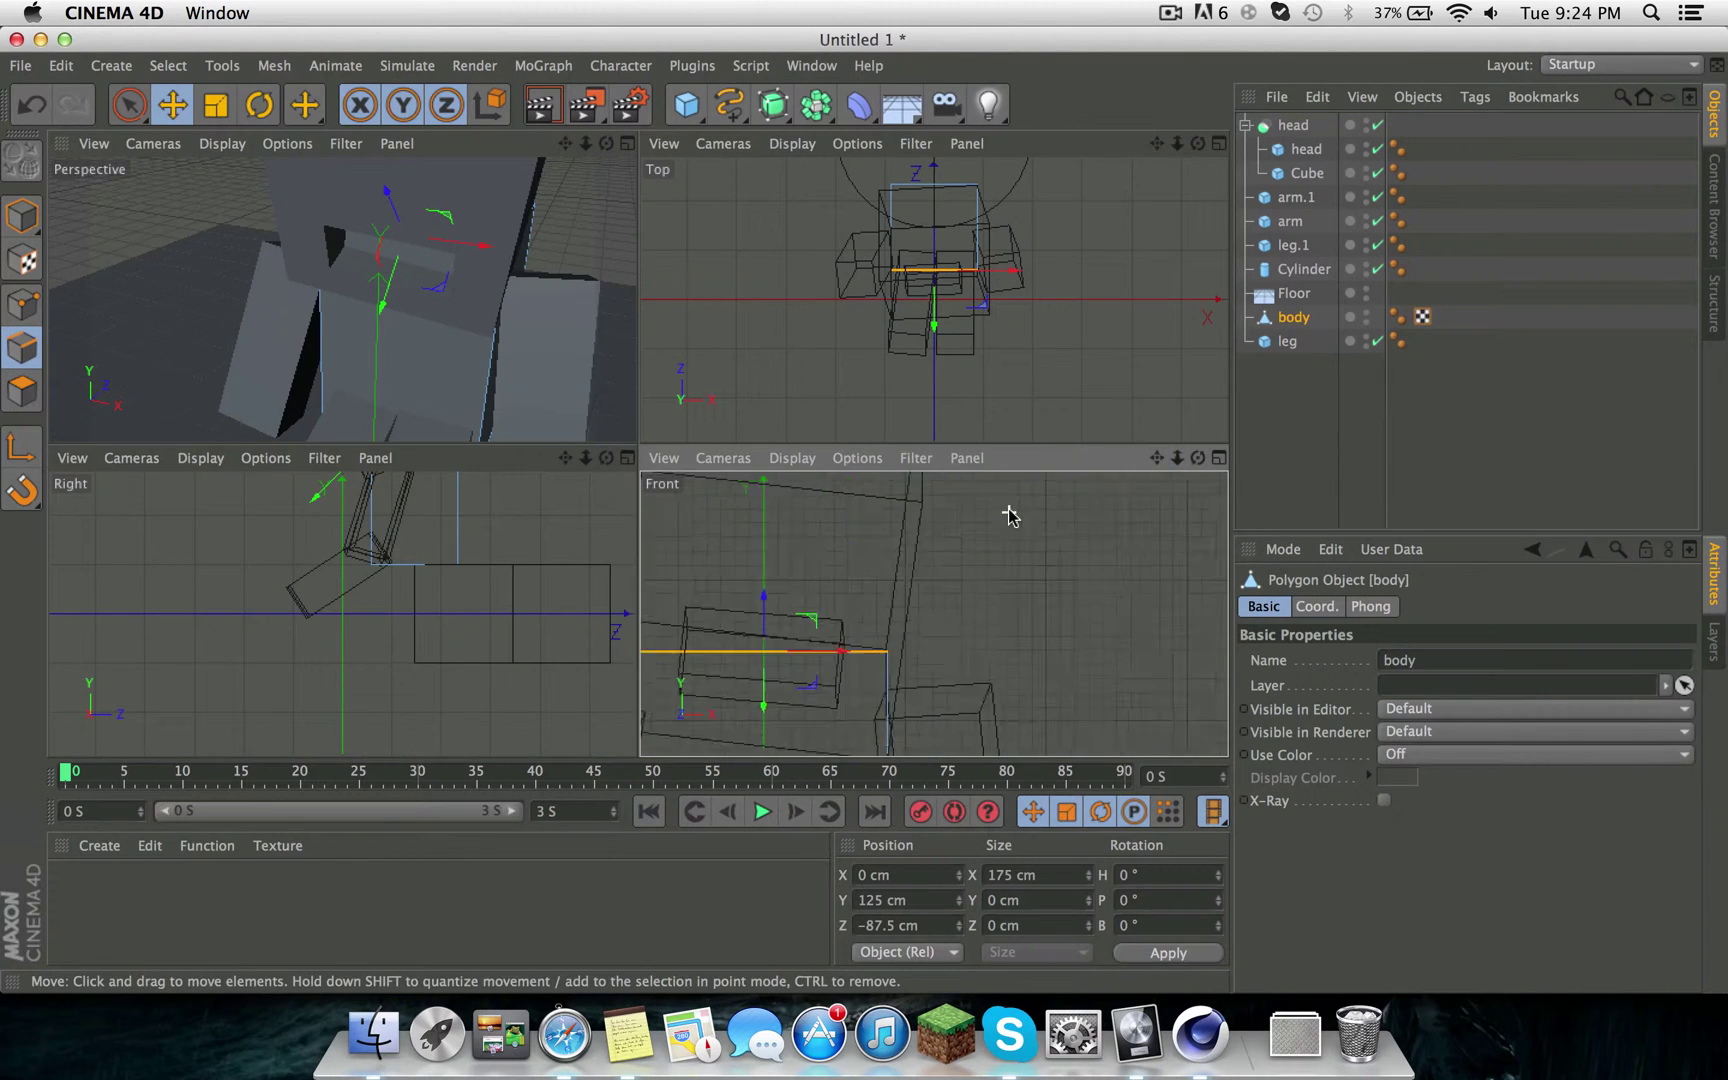
alt+drag(435, 380, 339, 297)
middle_click(339, 297)
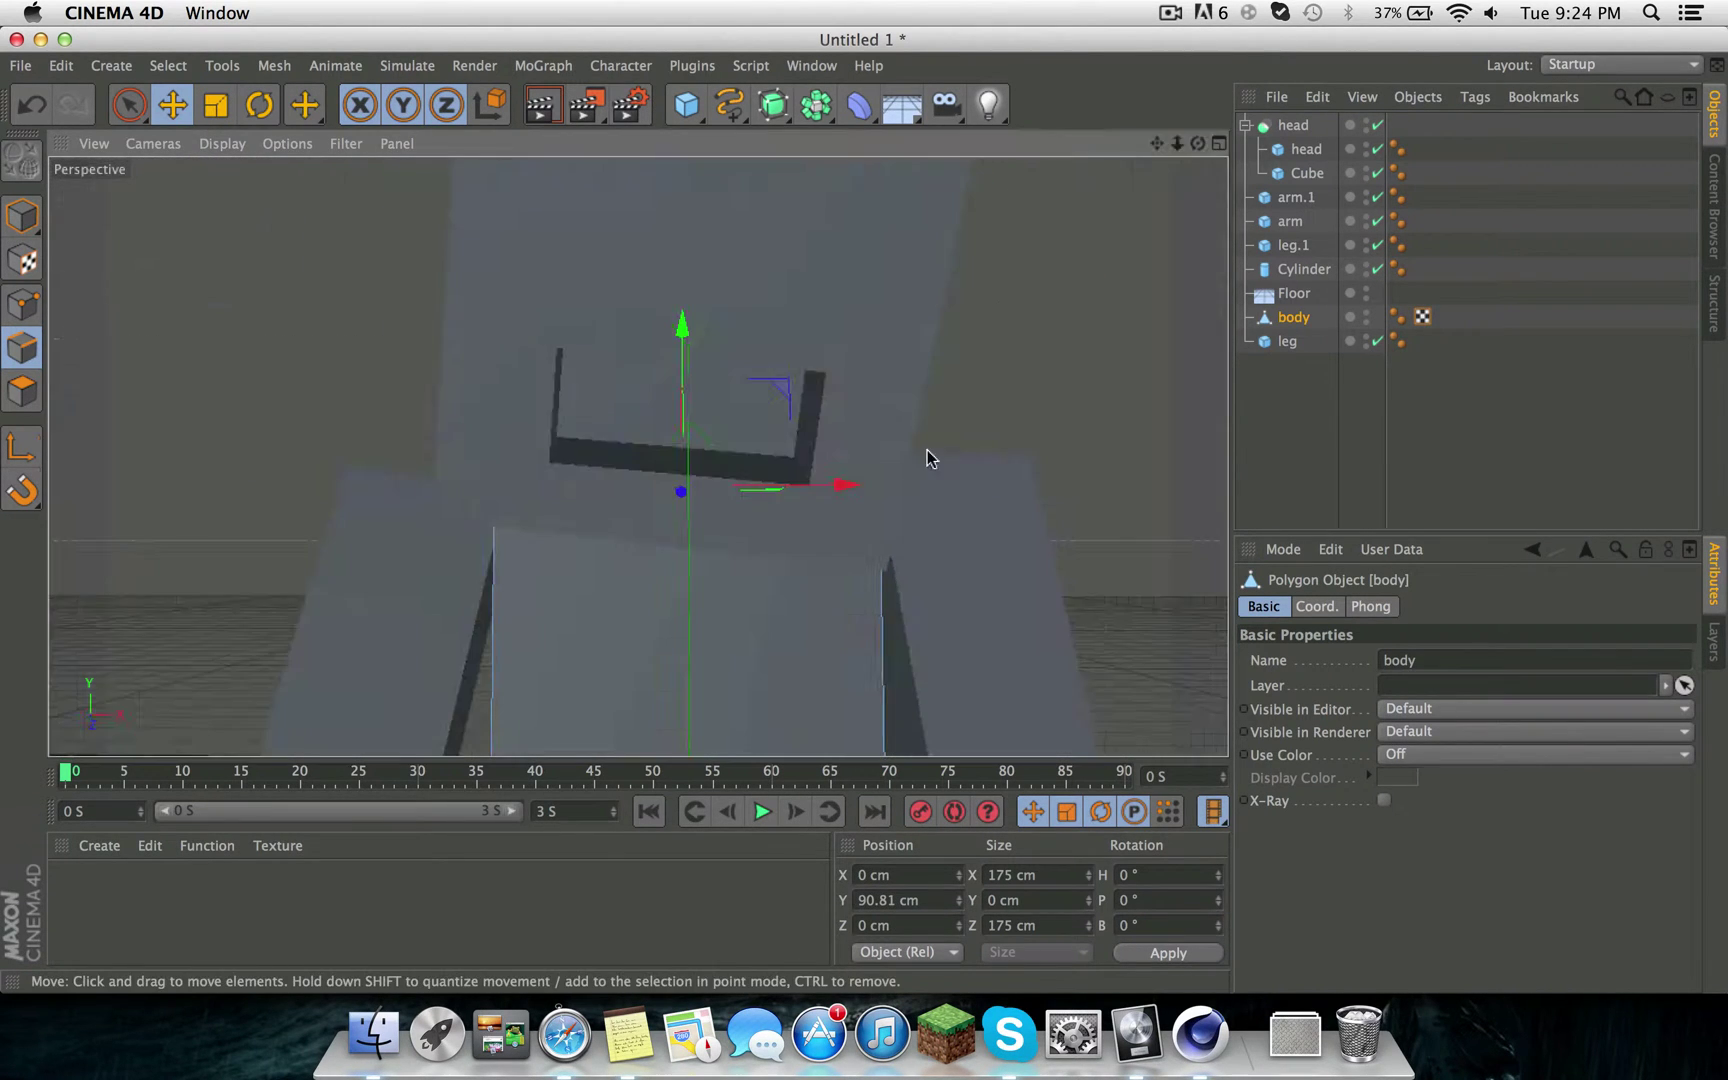
click(784, 363)
Pull the mouth cube's faces and edges into a curved frown shape.
click(22, 390)
click(765, 410)
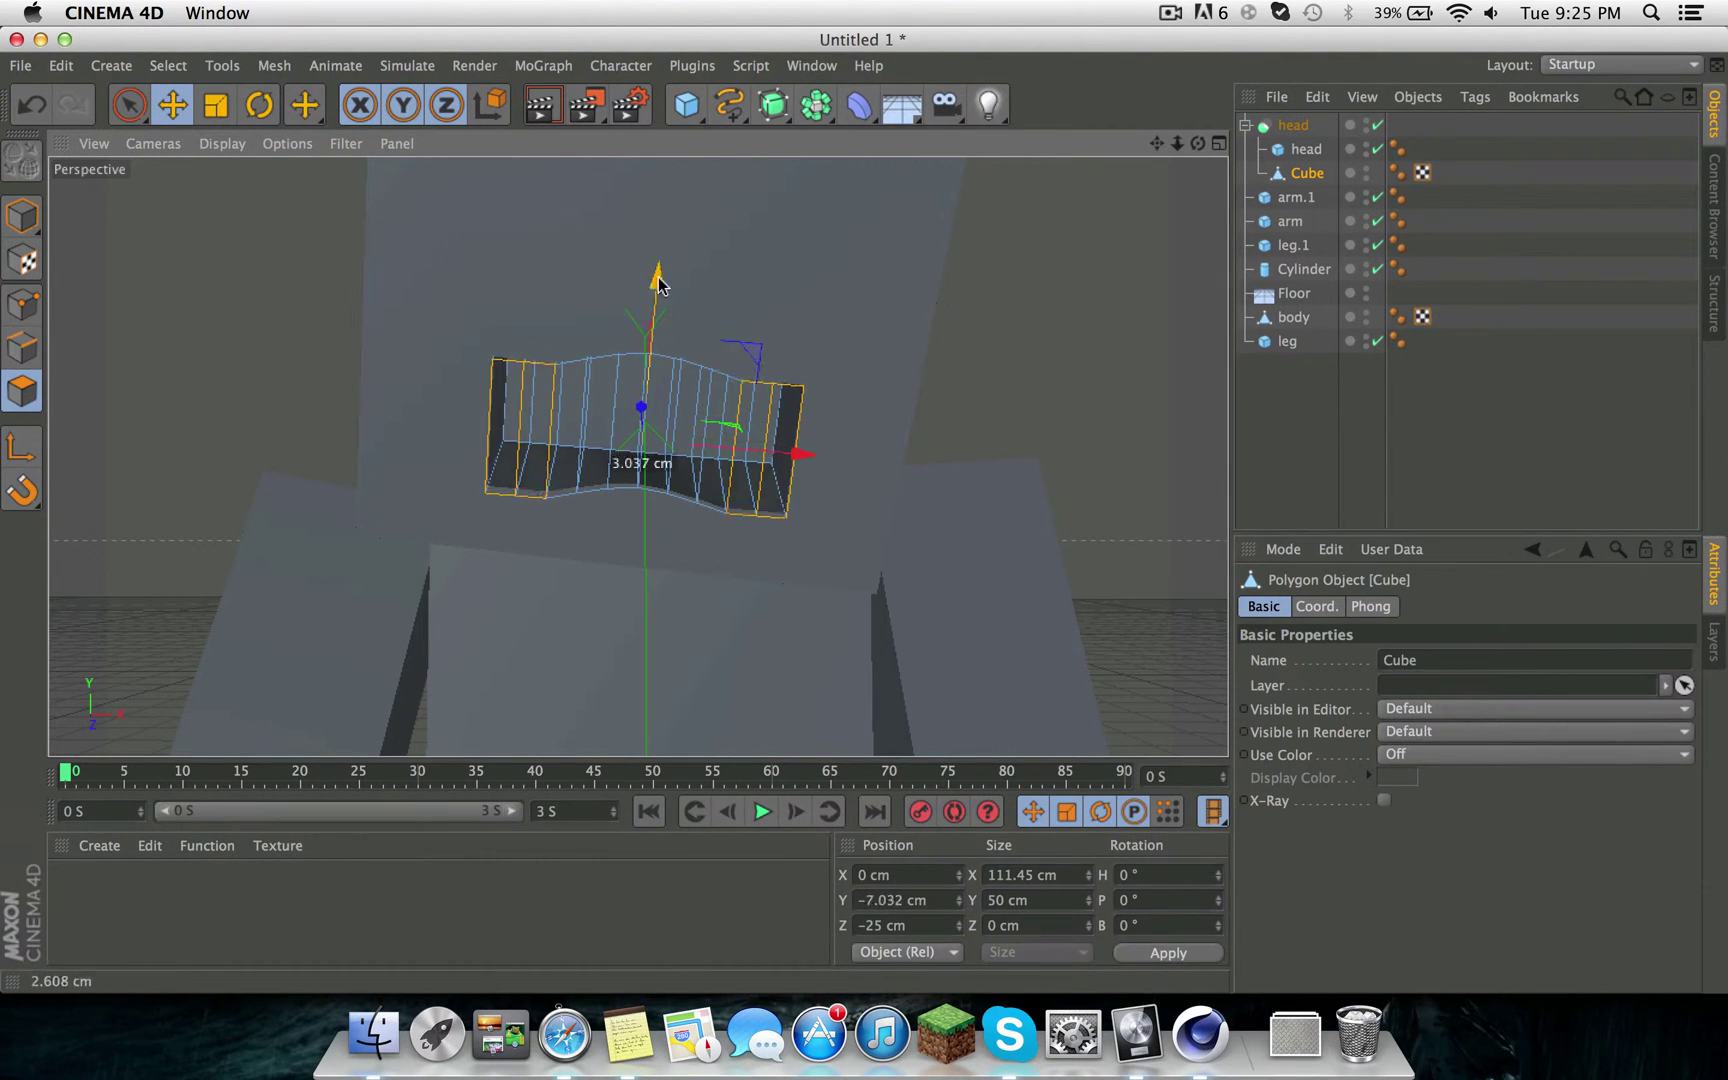
drag(651, 295, 651, 290)
scroll(700, 450, up, 3)
key(Return)
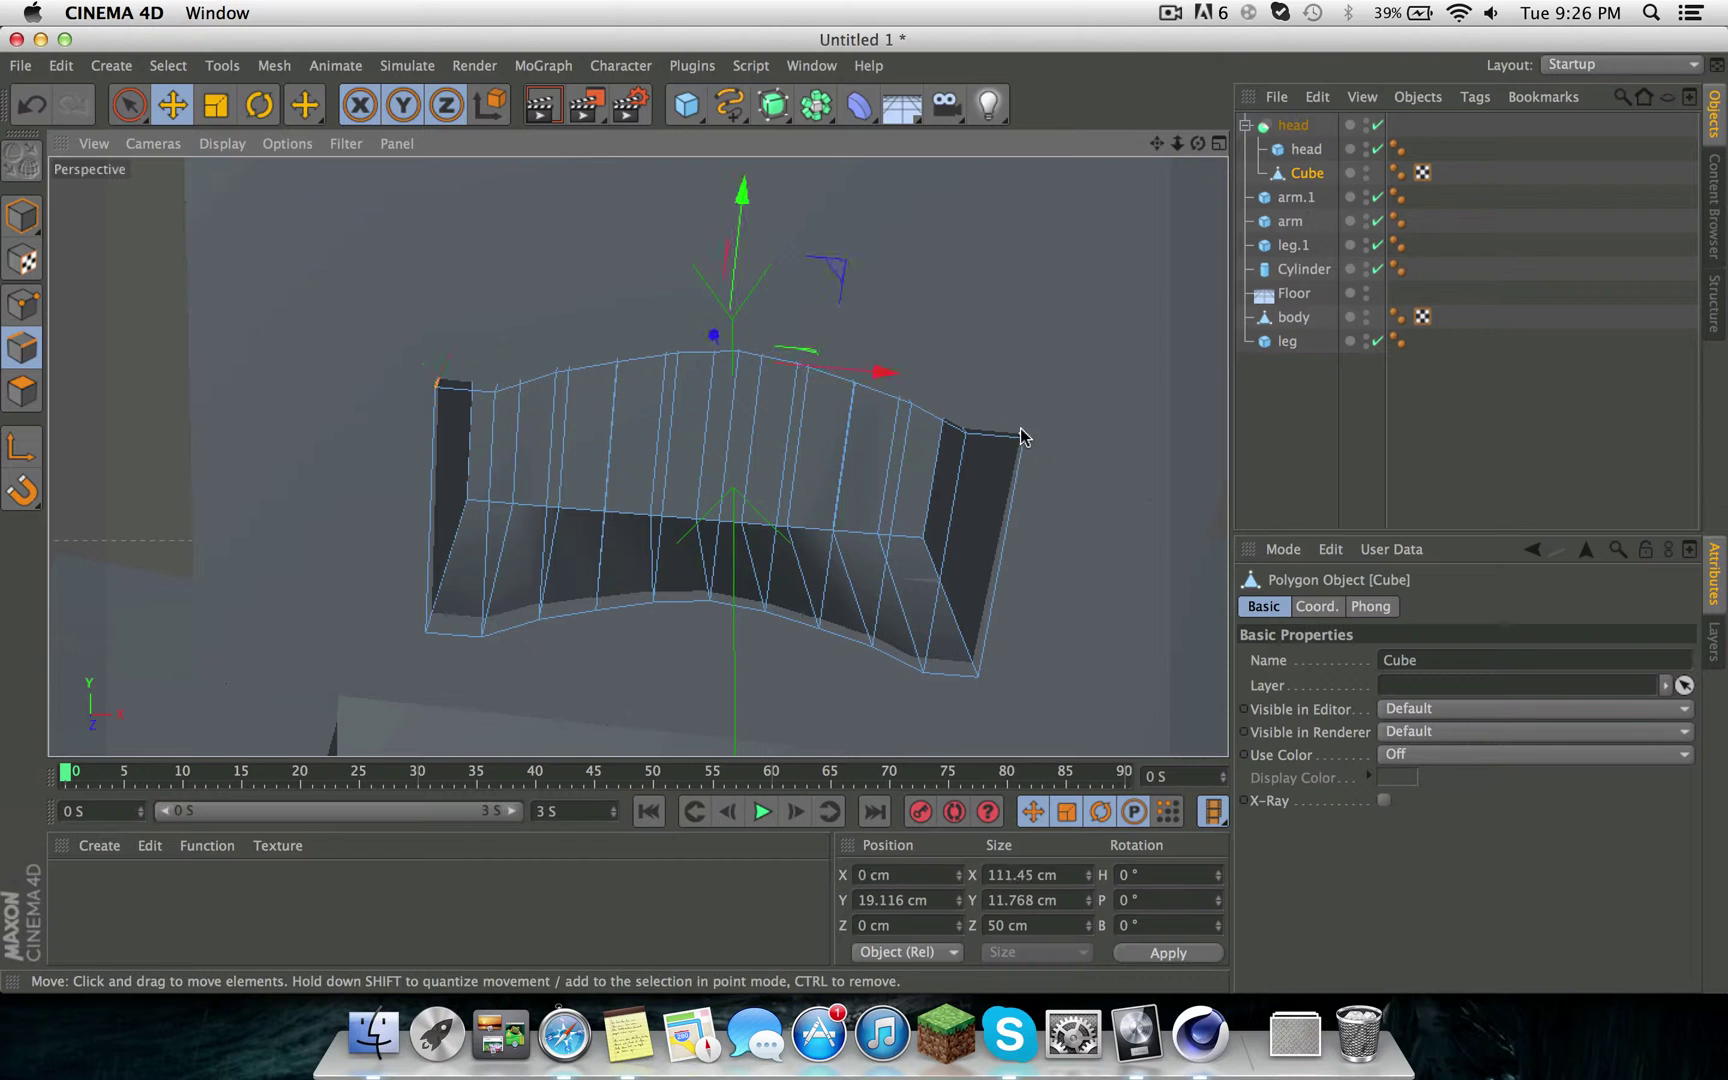
click(1273, 453)
click(686, 103)
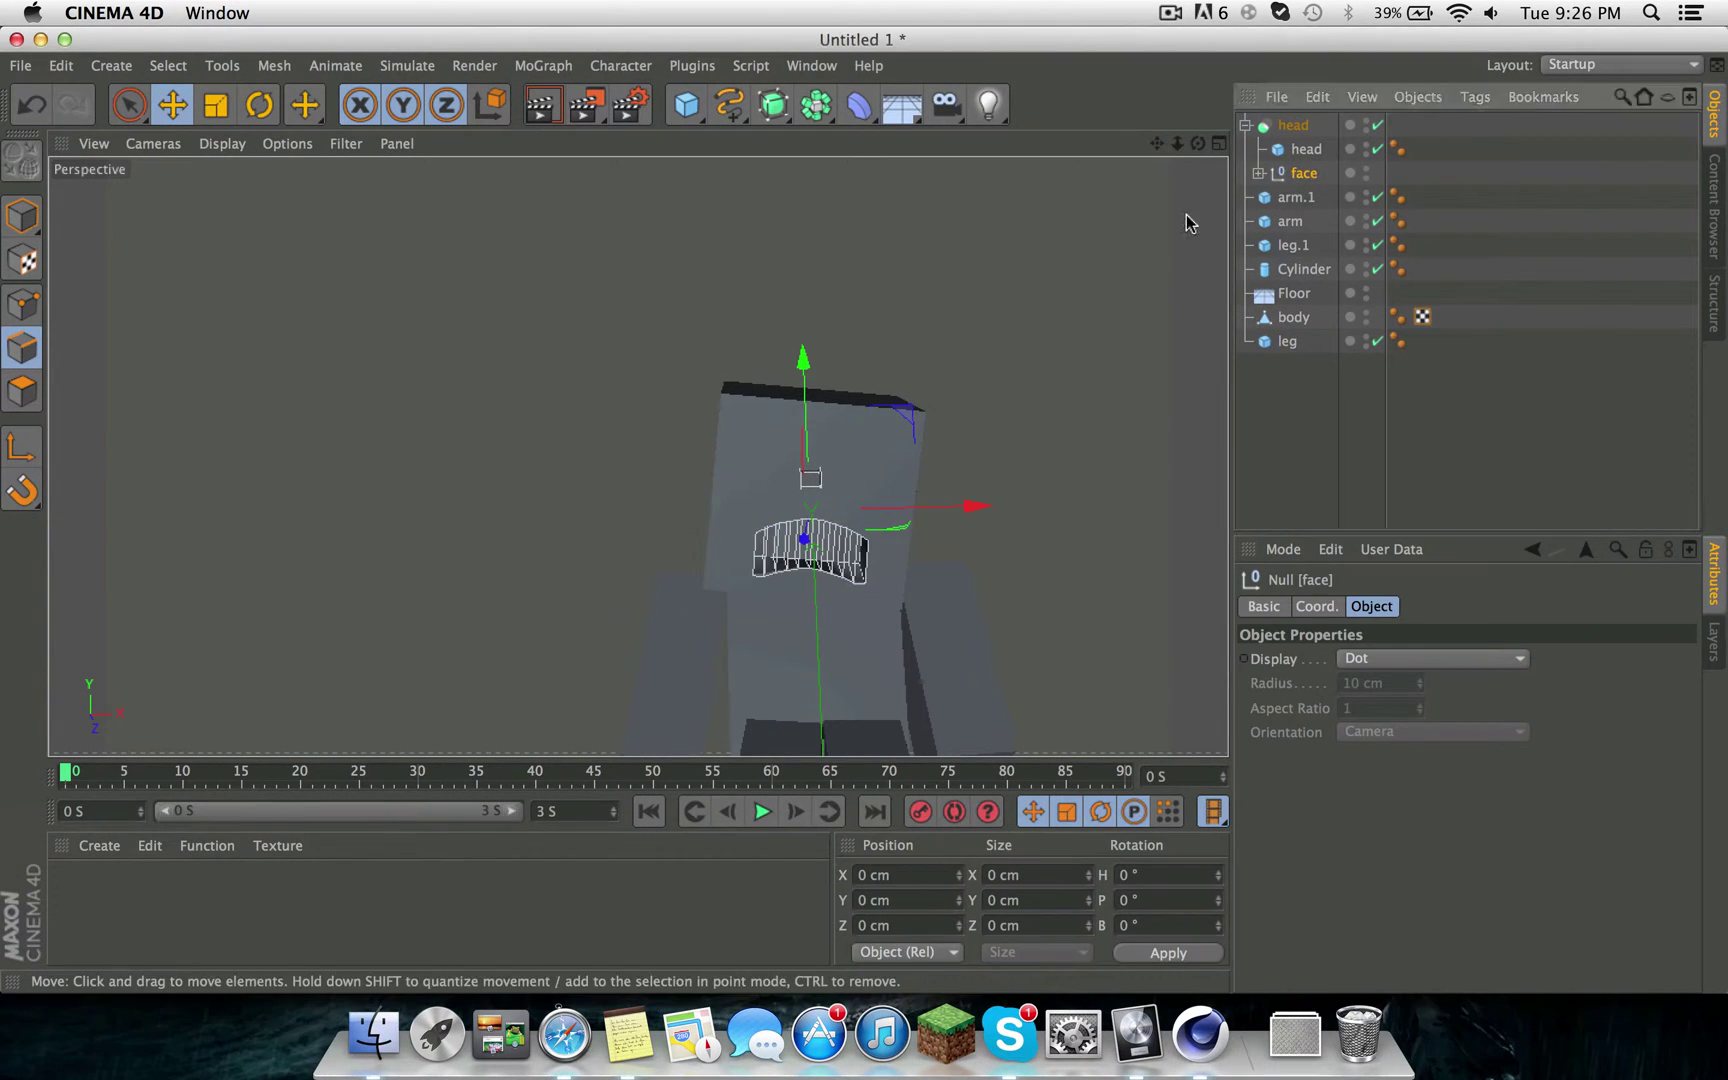
Rotate the new eye cube into place, undoing an unwanted extra turn.
key(r)
drag(694, 509, 610, 414)
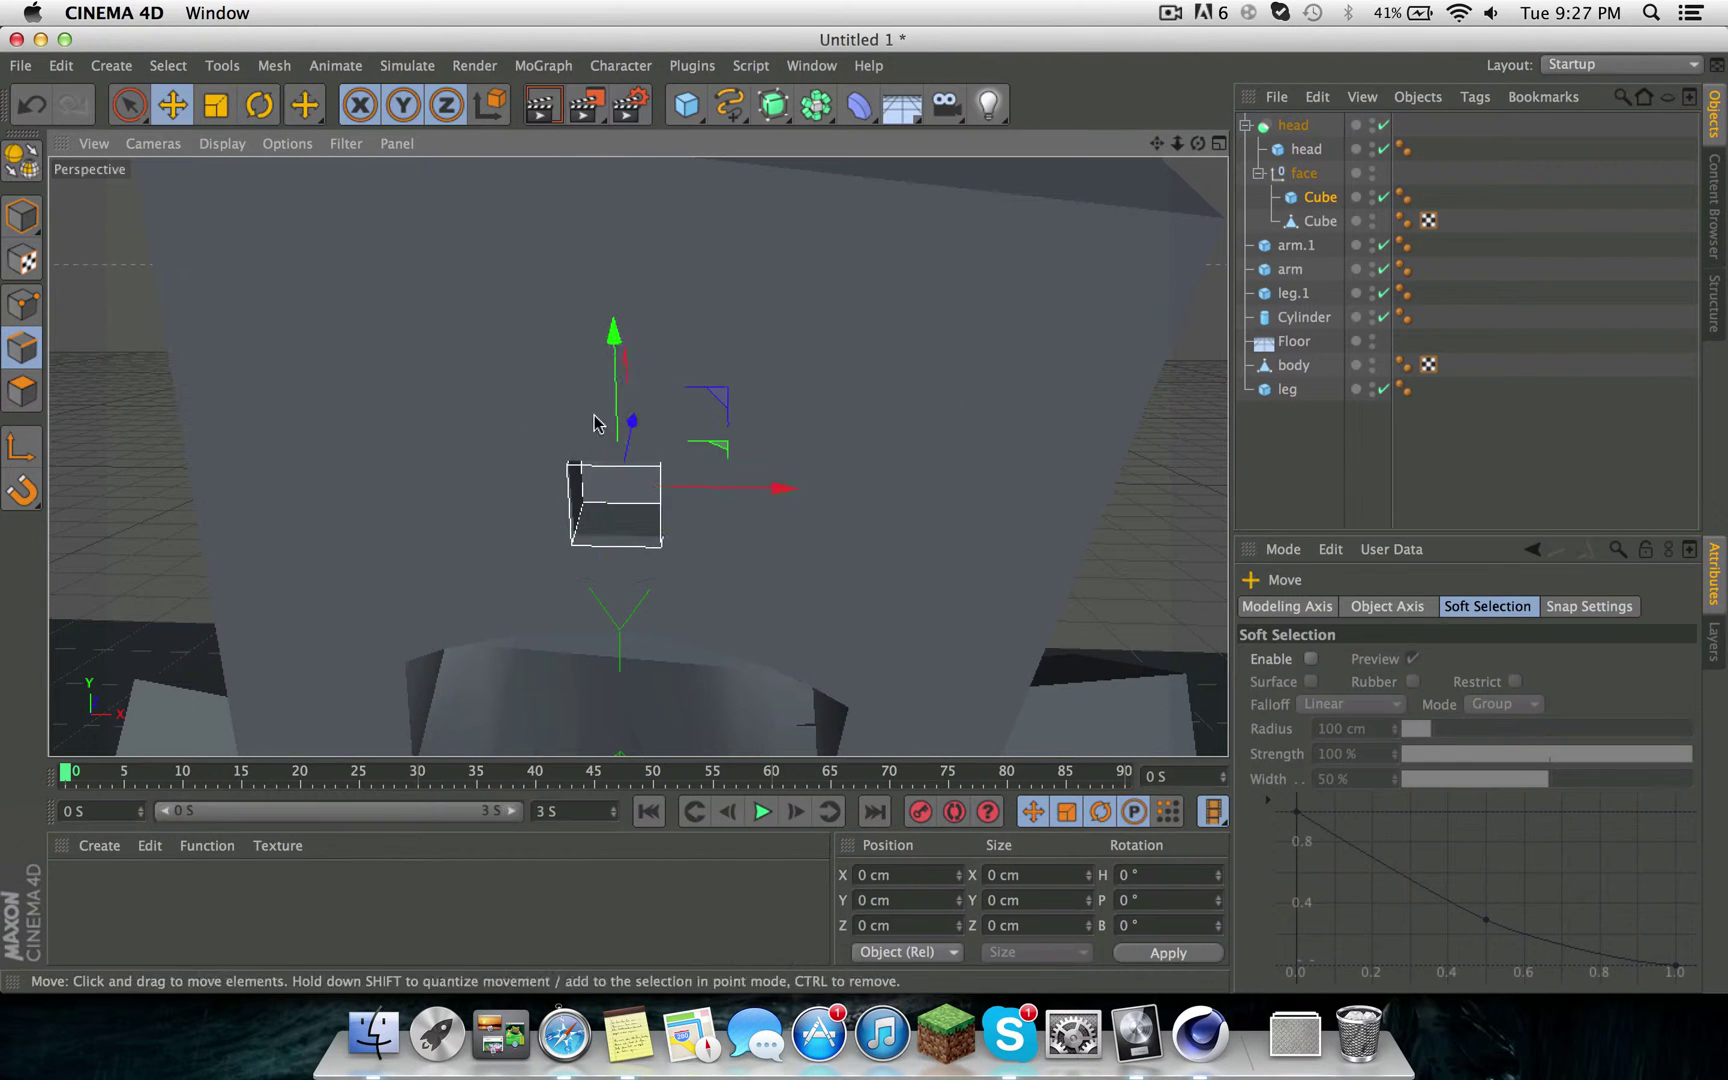
click(1308, 127)
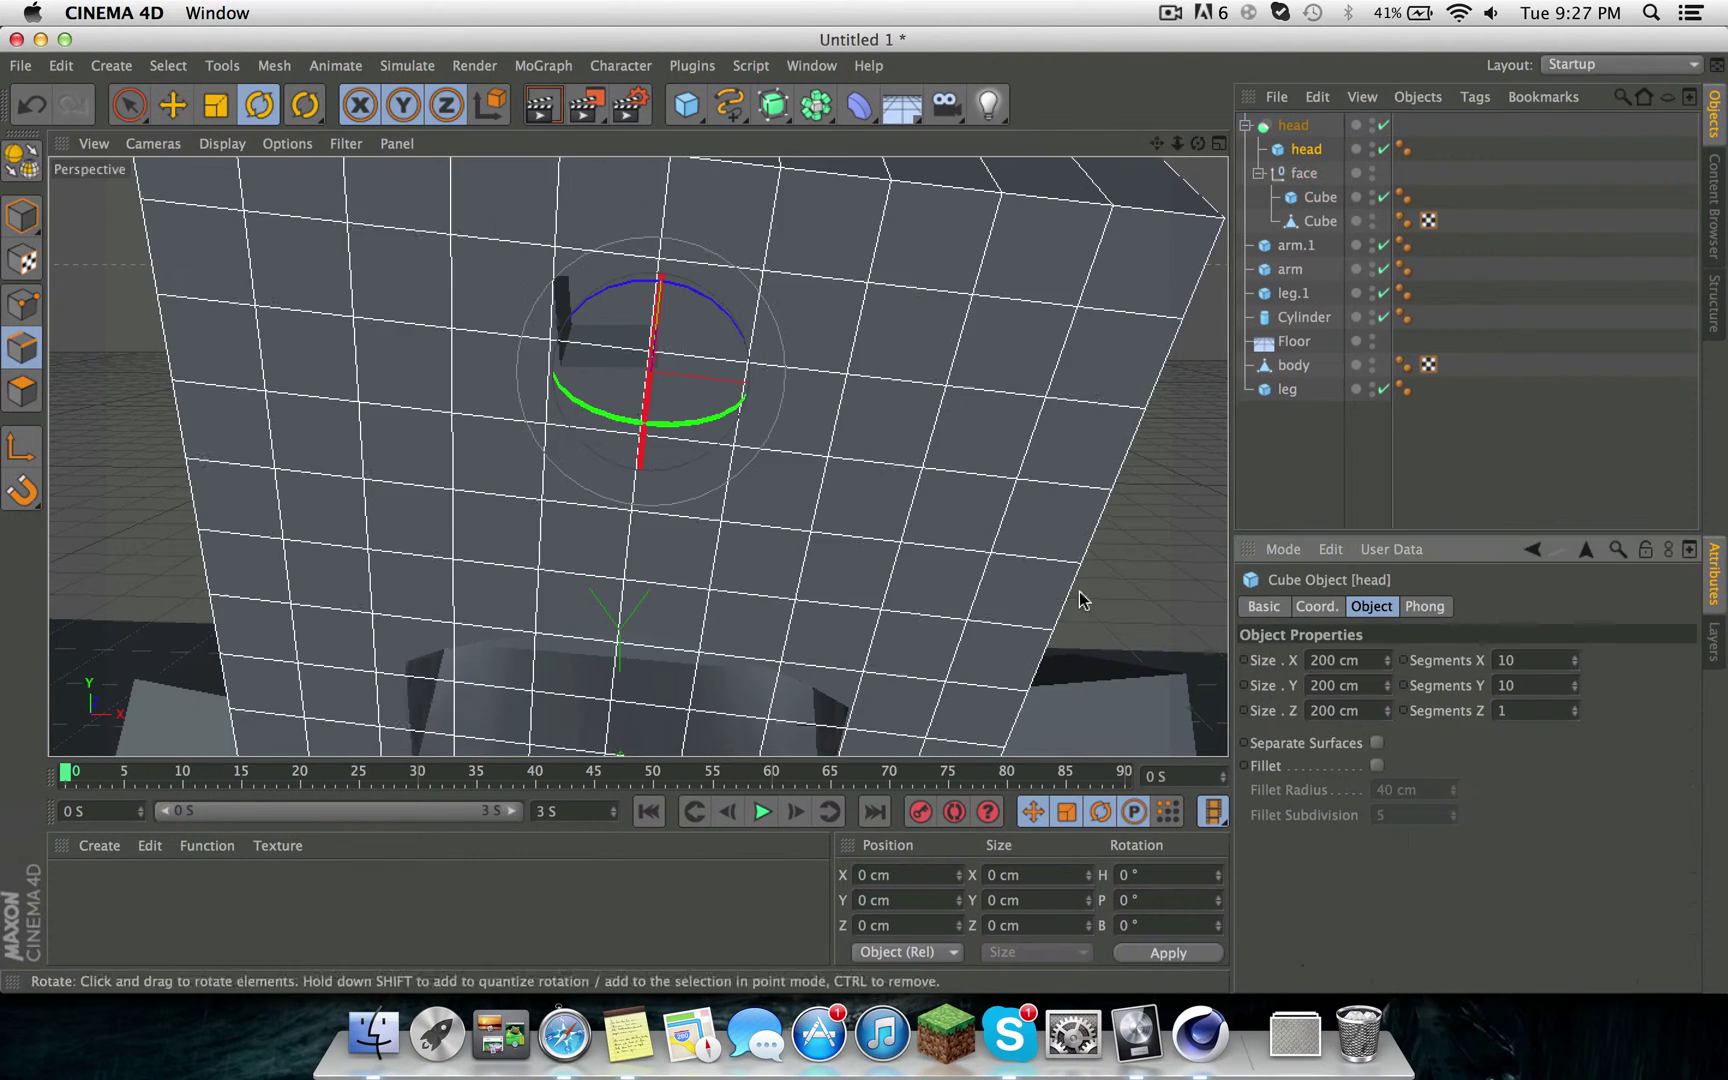
key(x)
drag(620, 330, 352, 207)
key(e)
key(ctrl+z)
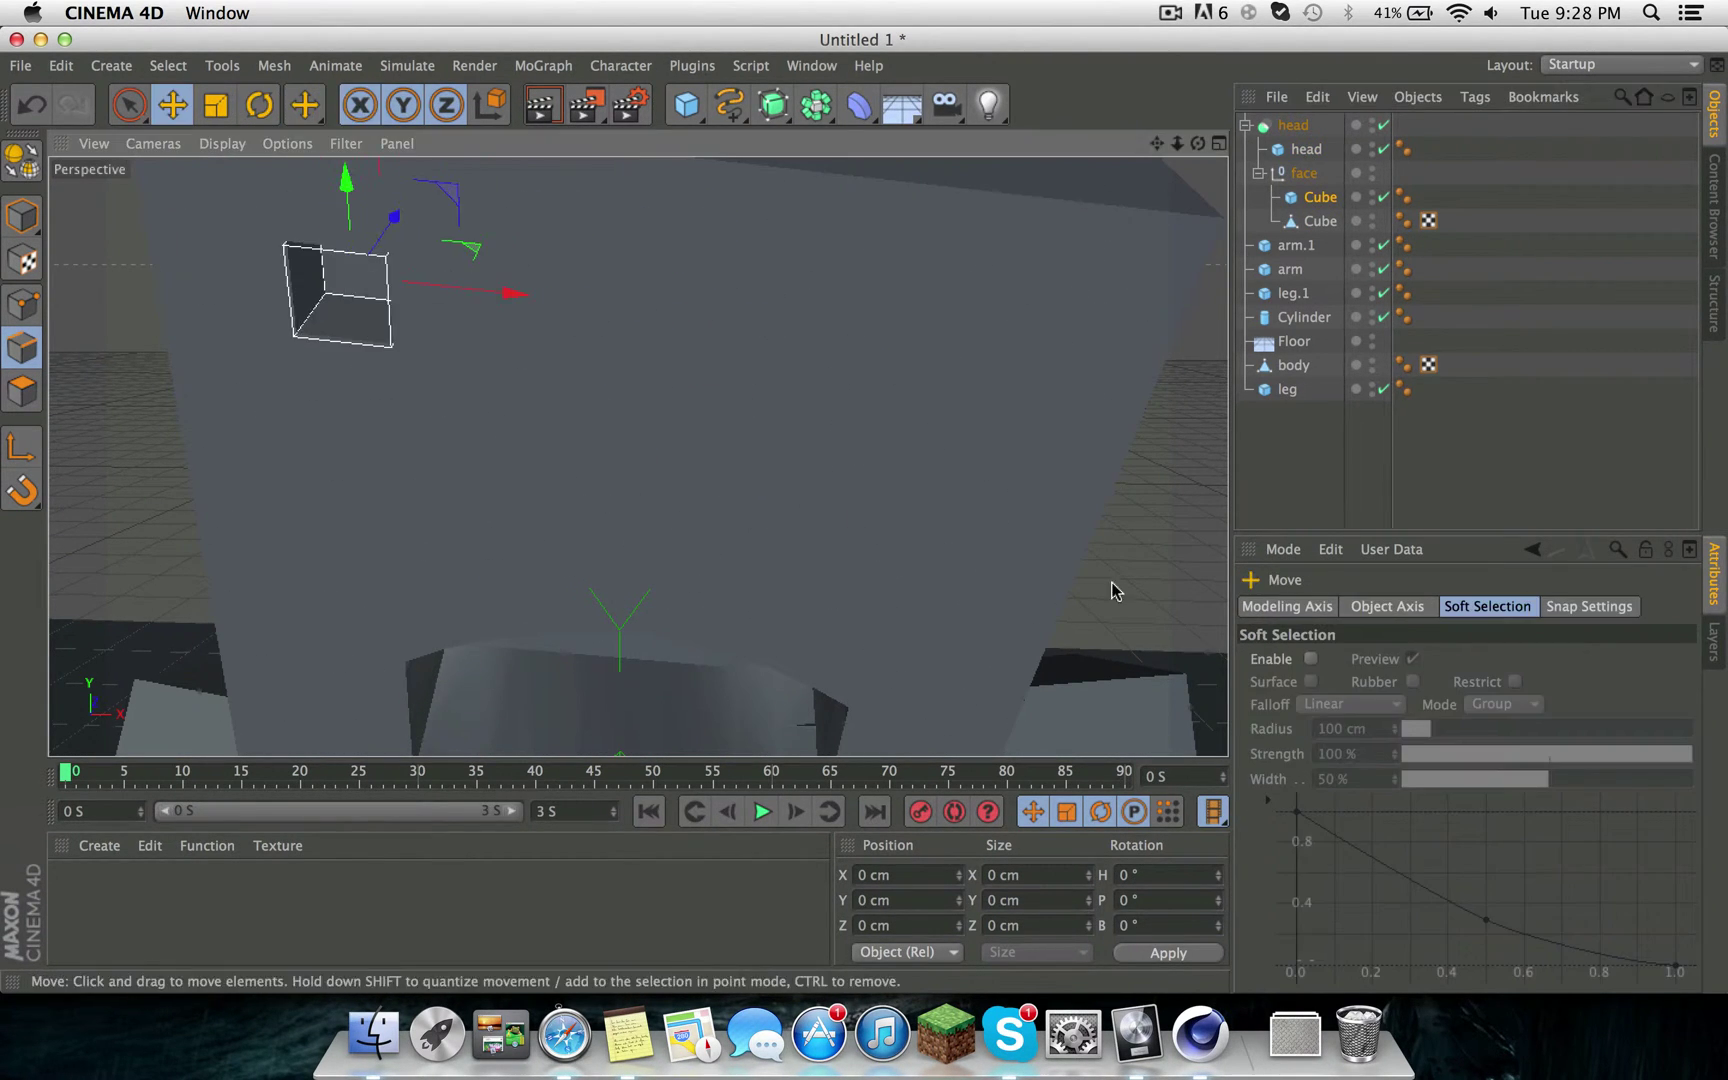
key(ctrl+z)
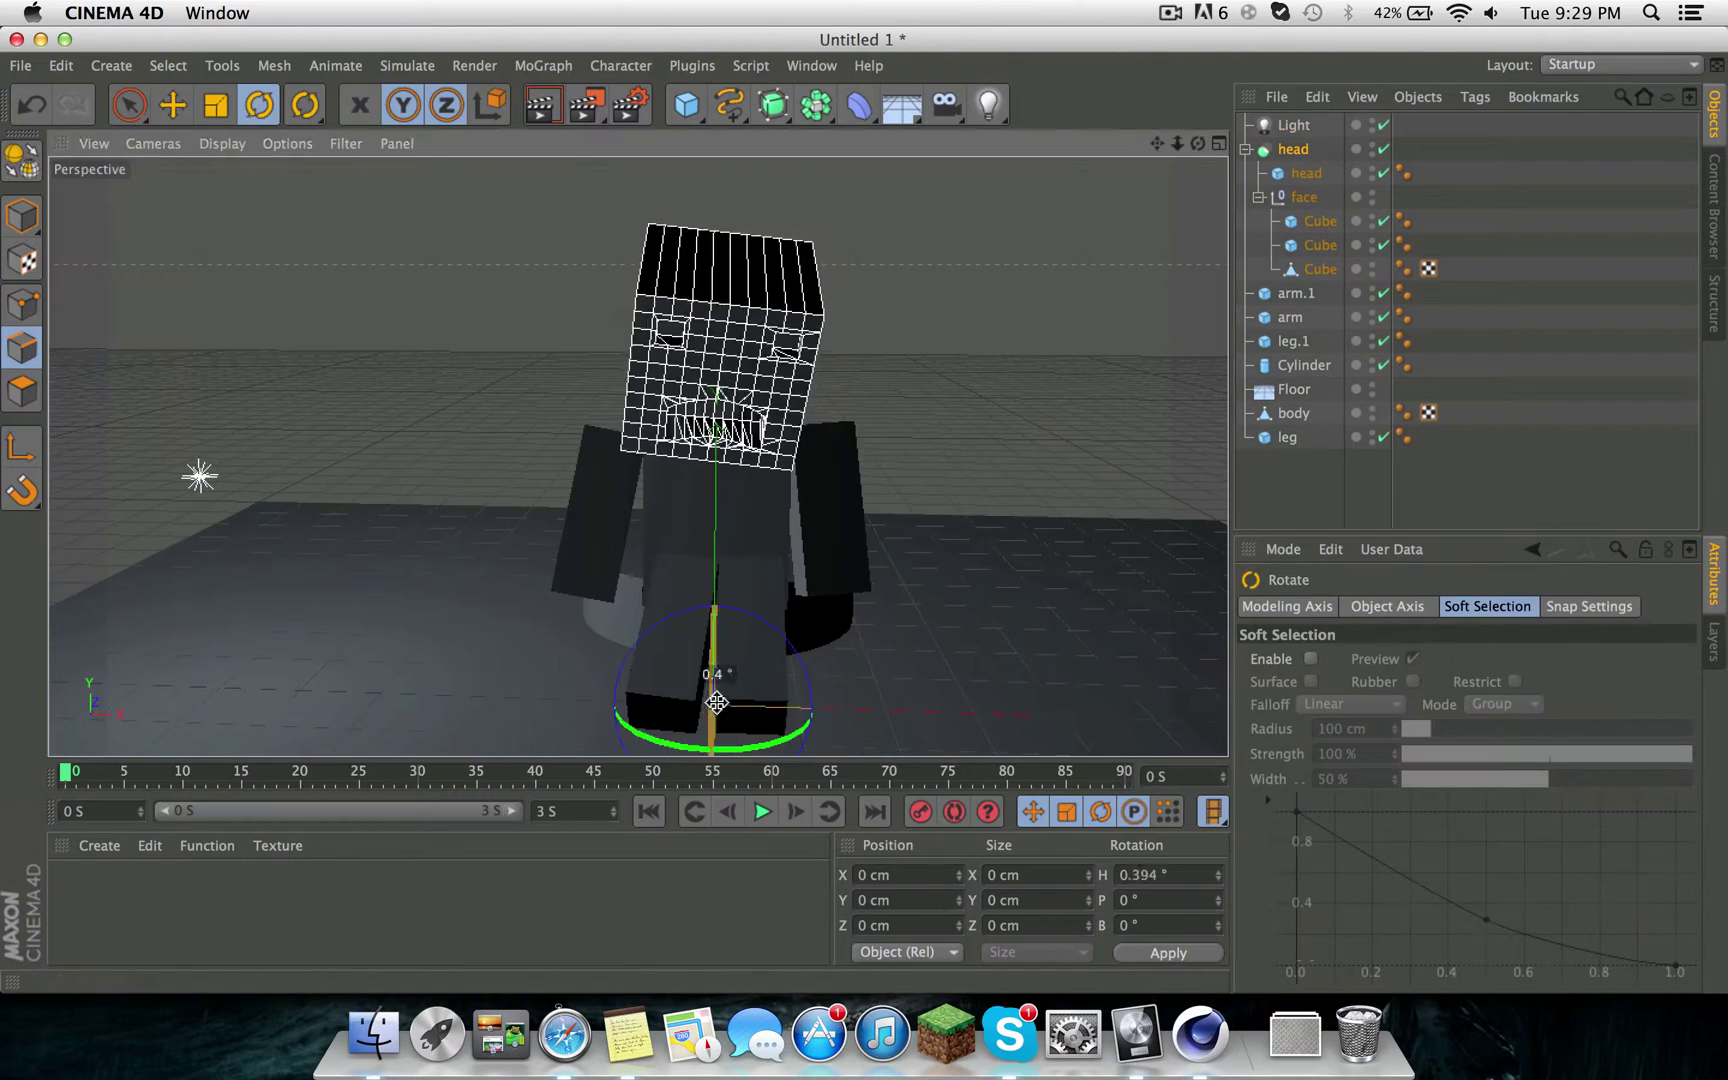
Give the light a Default lens glow at 50% brightness and move it near the head.
click(538, 108)
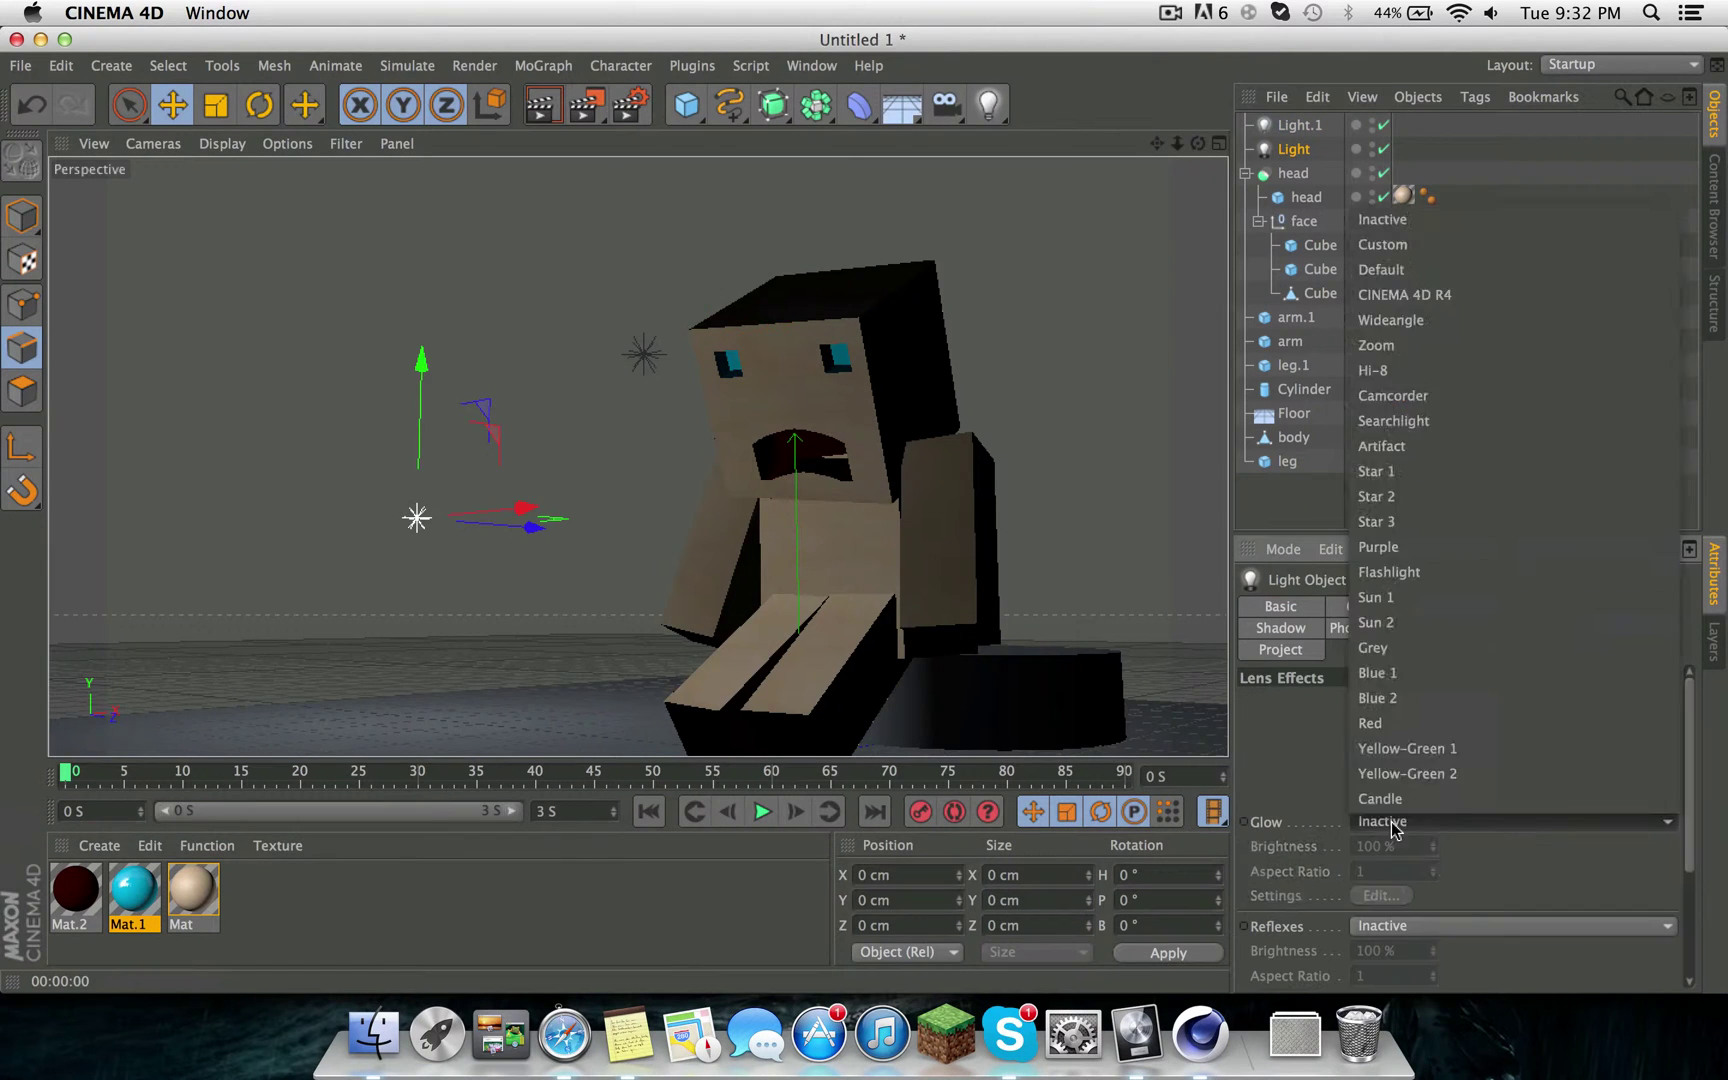
text(50)
key(Return)
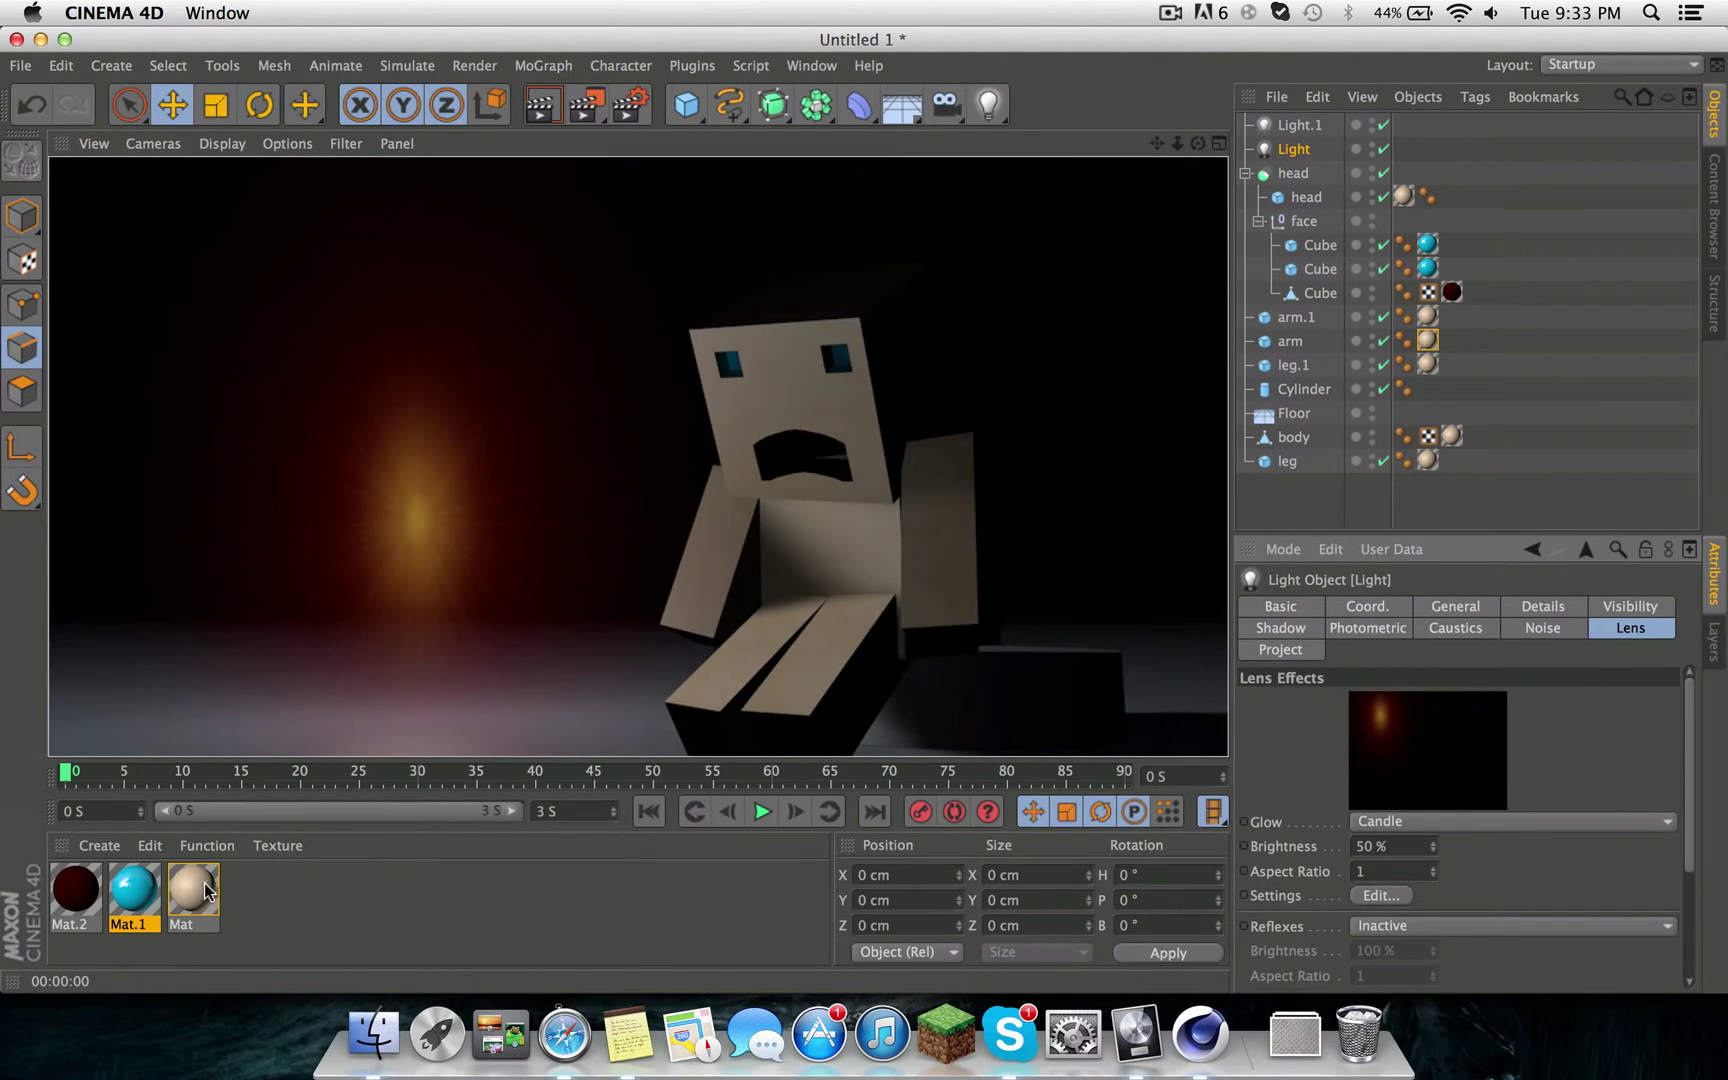
double_click(193, 888)
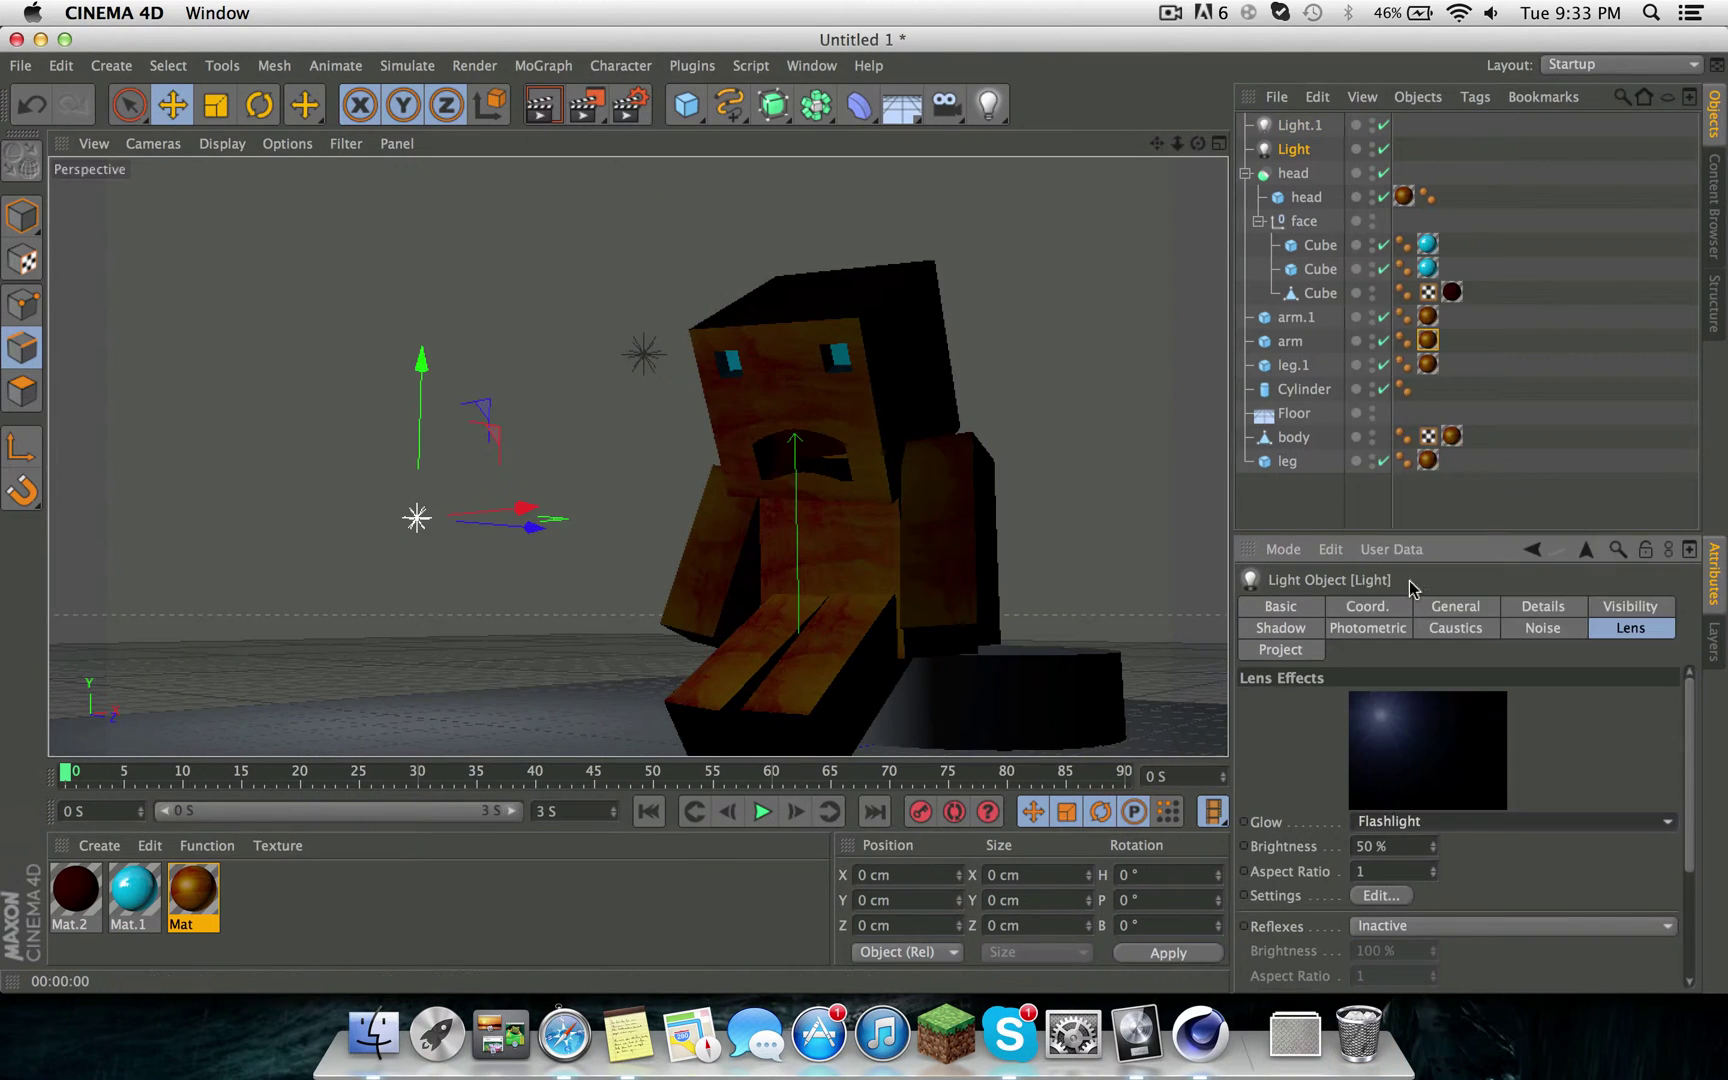
click(1512, 821)
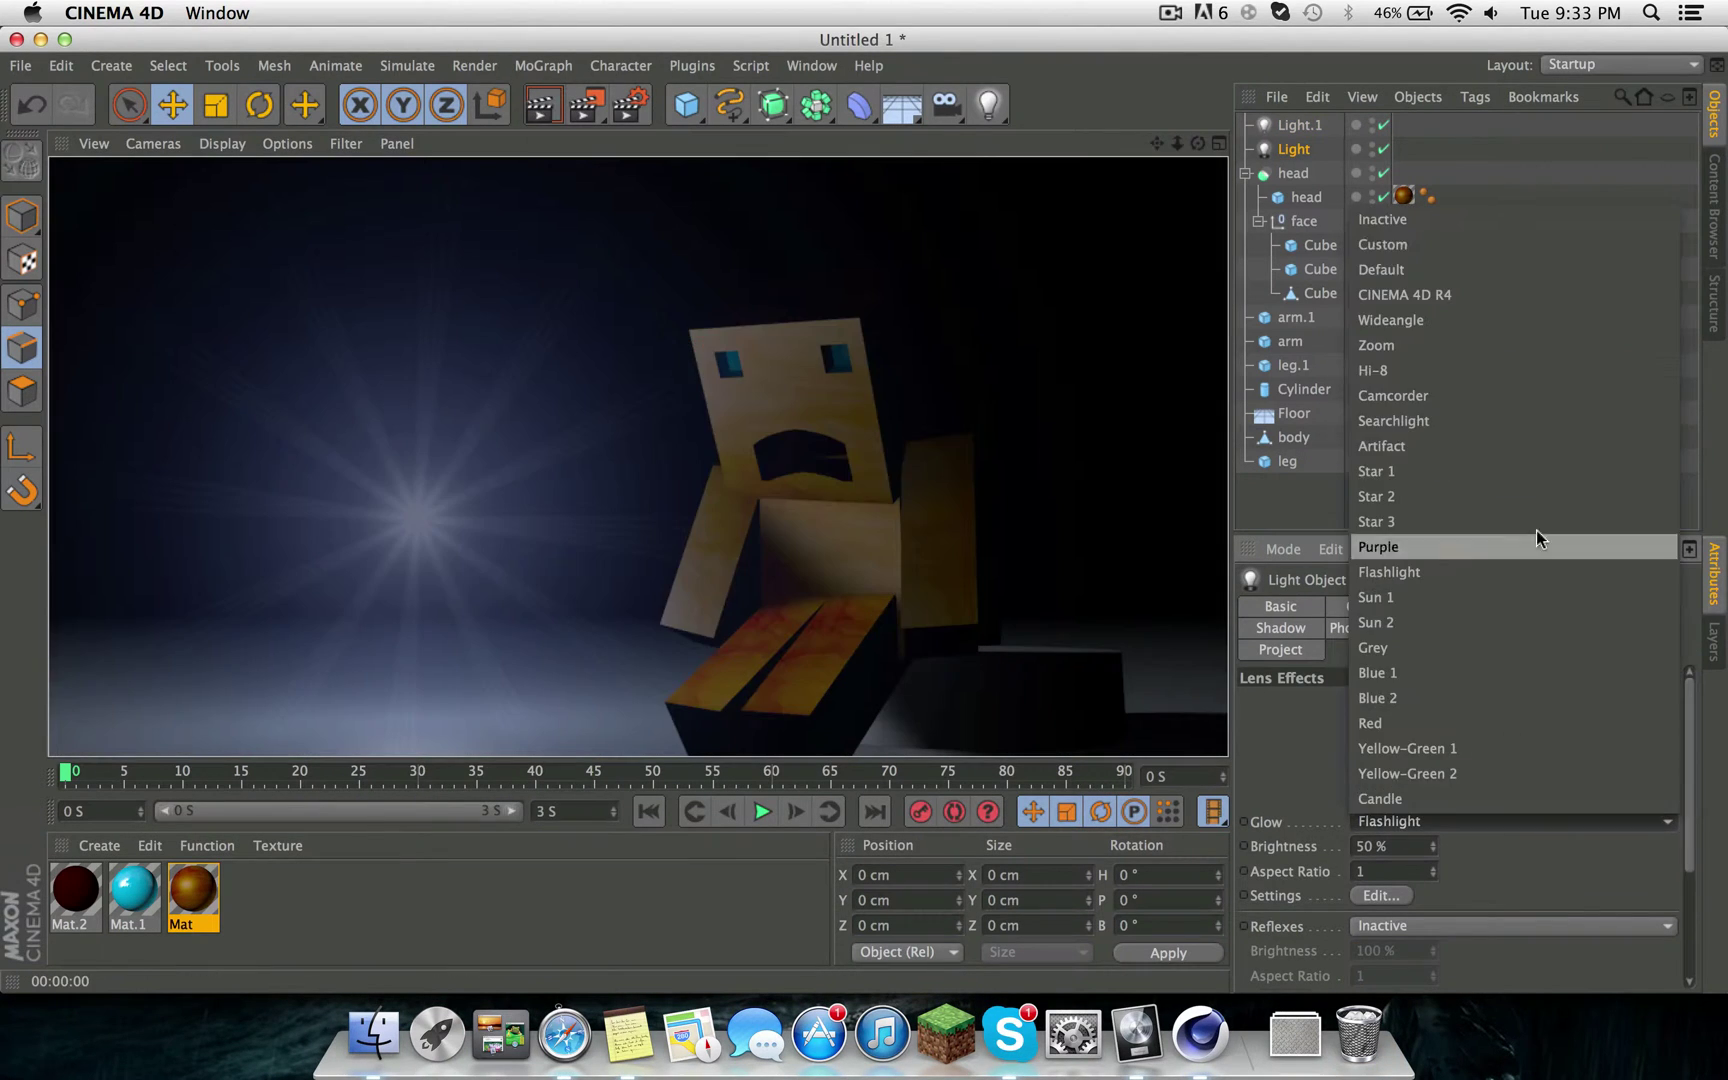
click(1530, 131)
alt+drag(559, 285, 636, 455)
drag(430, 290, 810, 263)
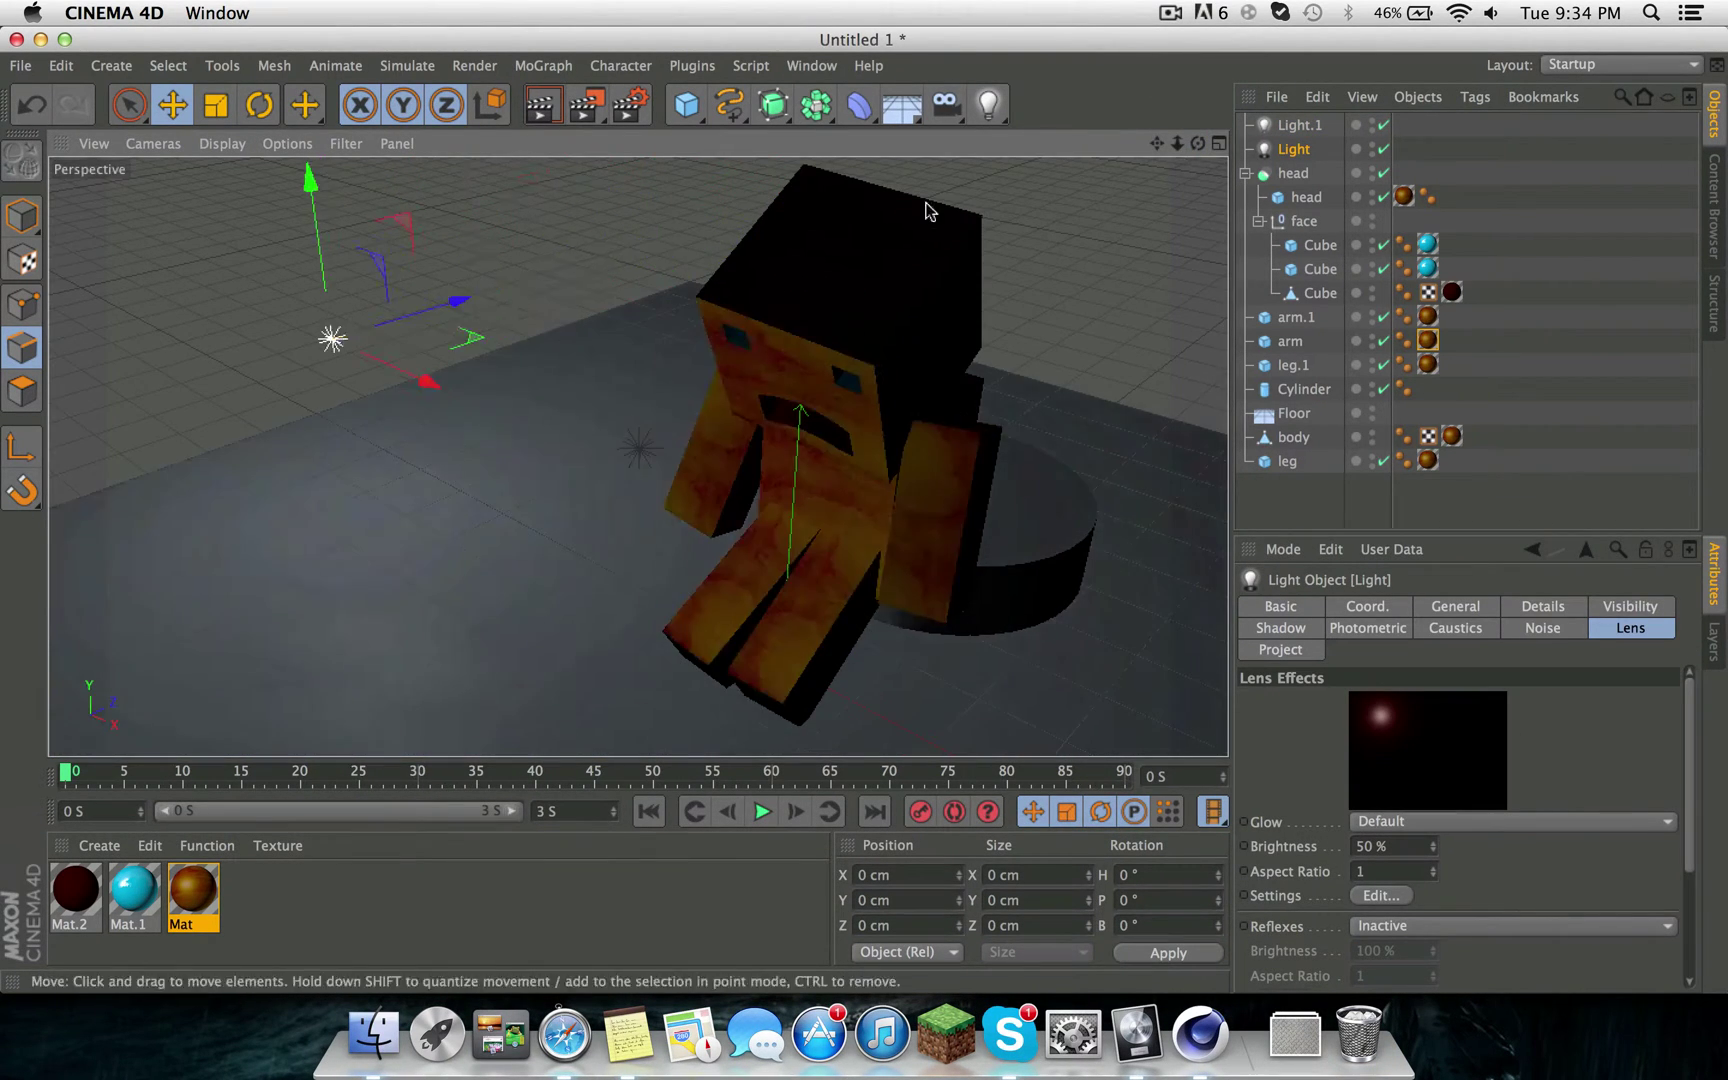
click(541, 103)
Add a camera and a cube sized 2000 cm in height and depth.
click(940, 105)
click(686, 103)
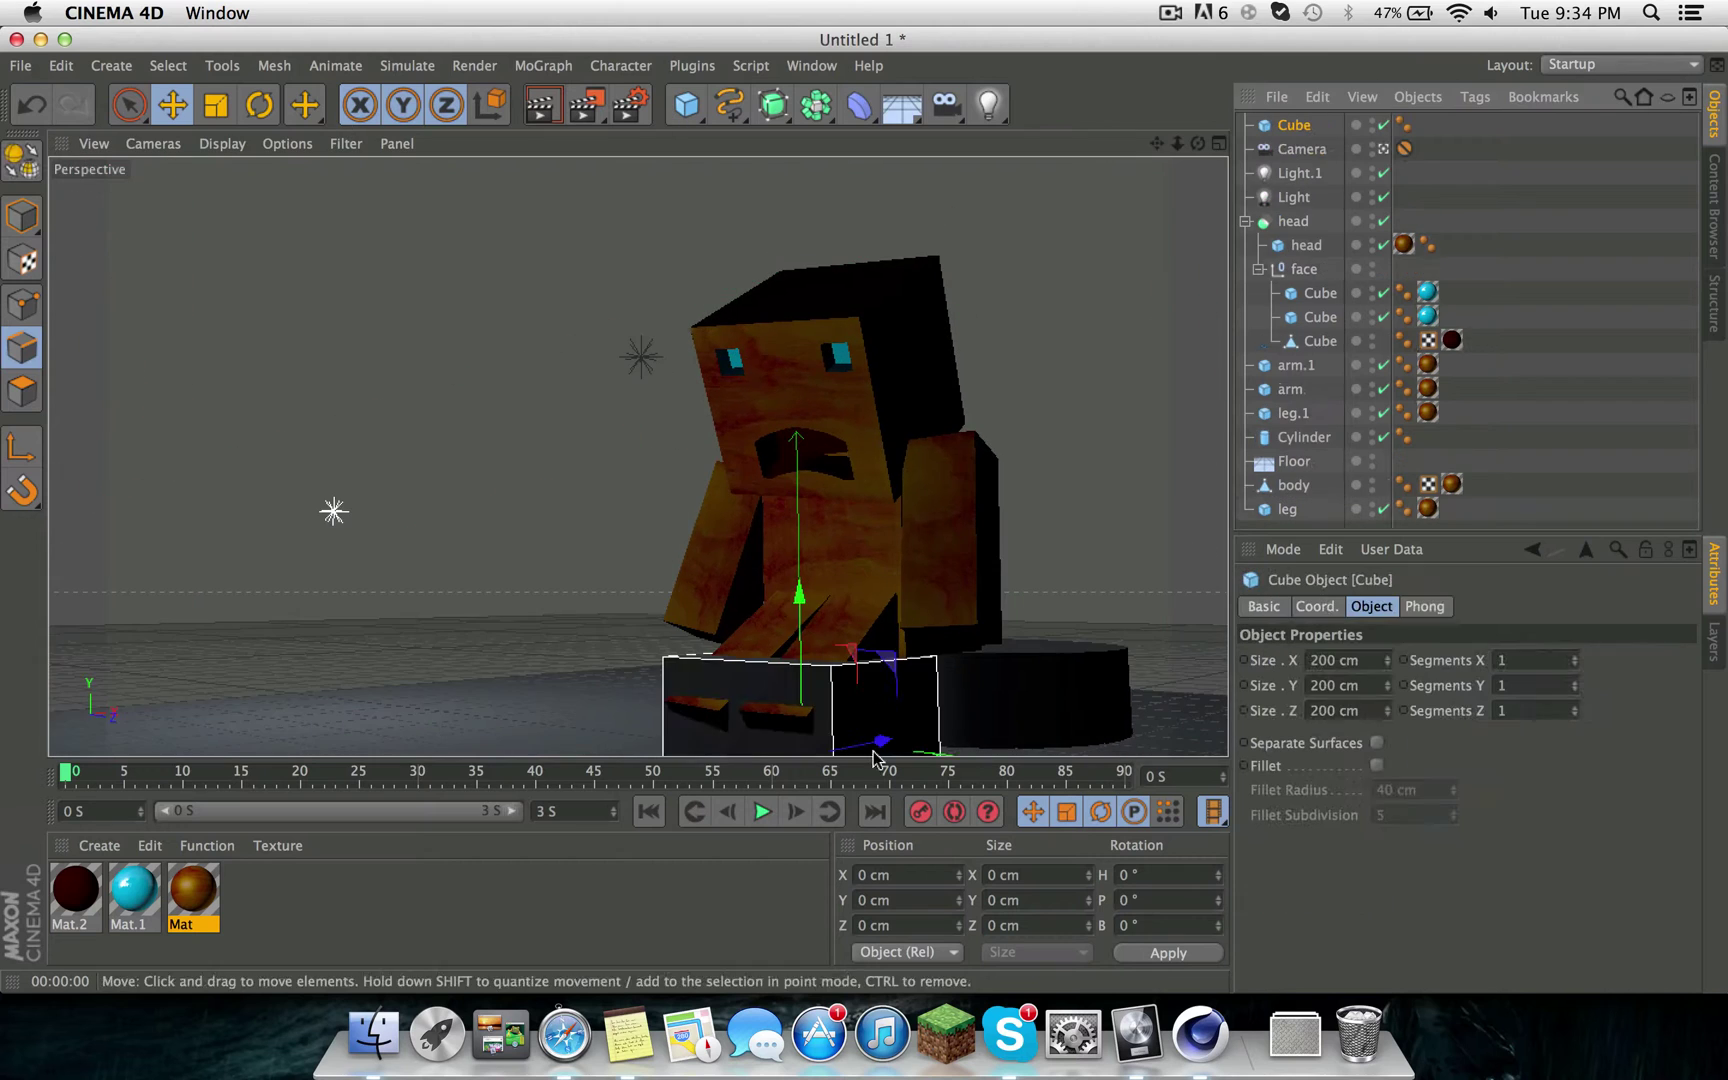
click(1382, 150)
text(2000)
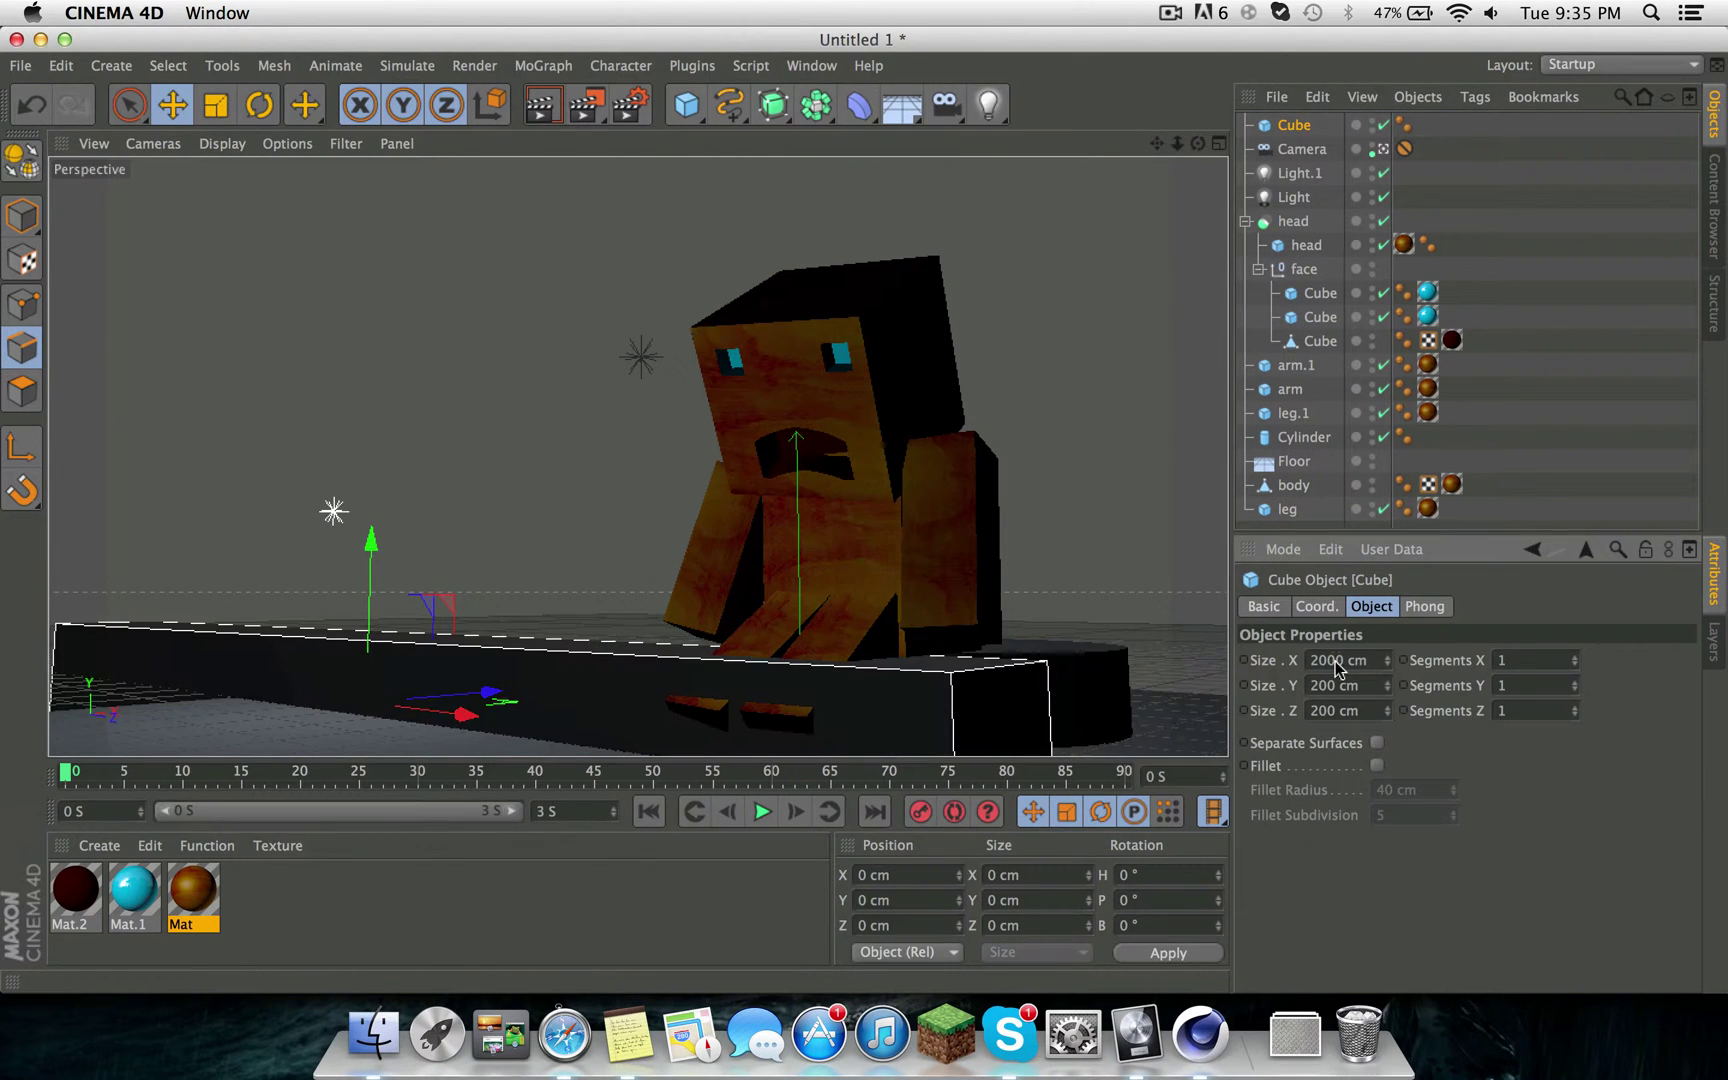
double_click(1340, 685)
text(2000)
key(Tab)
text(2000)
key(Return)
Nest a cutting cube under the Boole and set its width to 2000 cm.
click(773, 103)
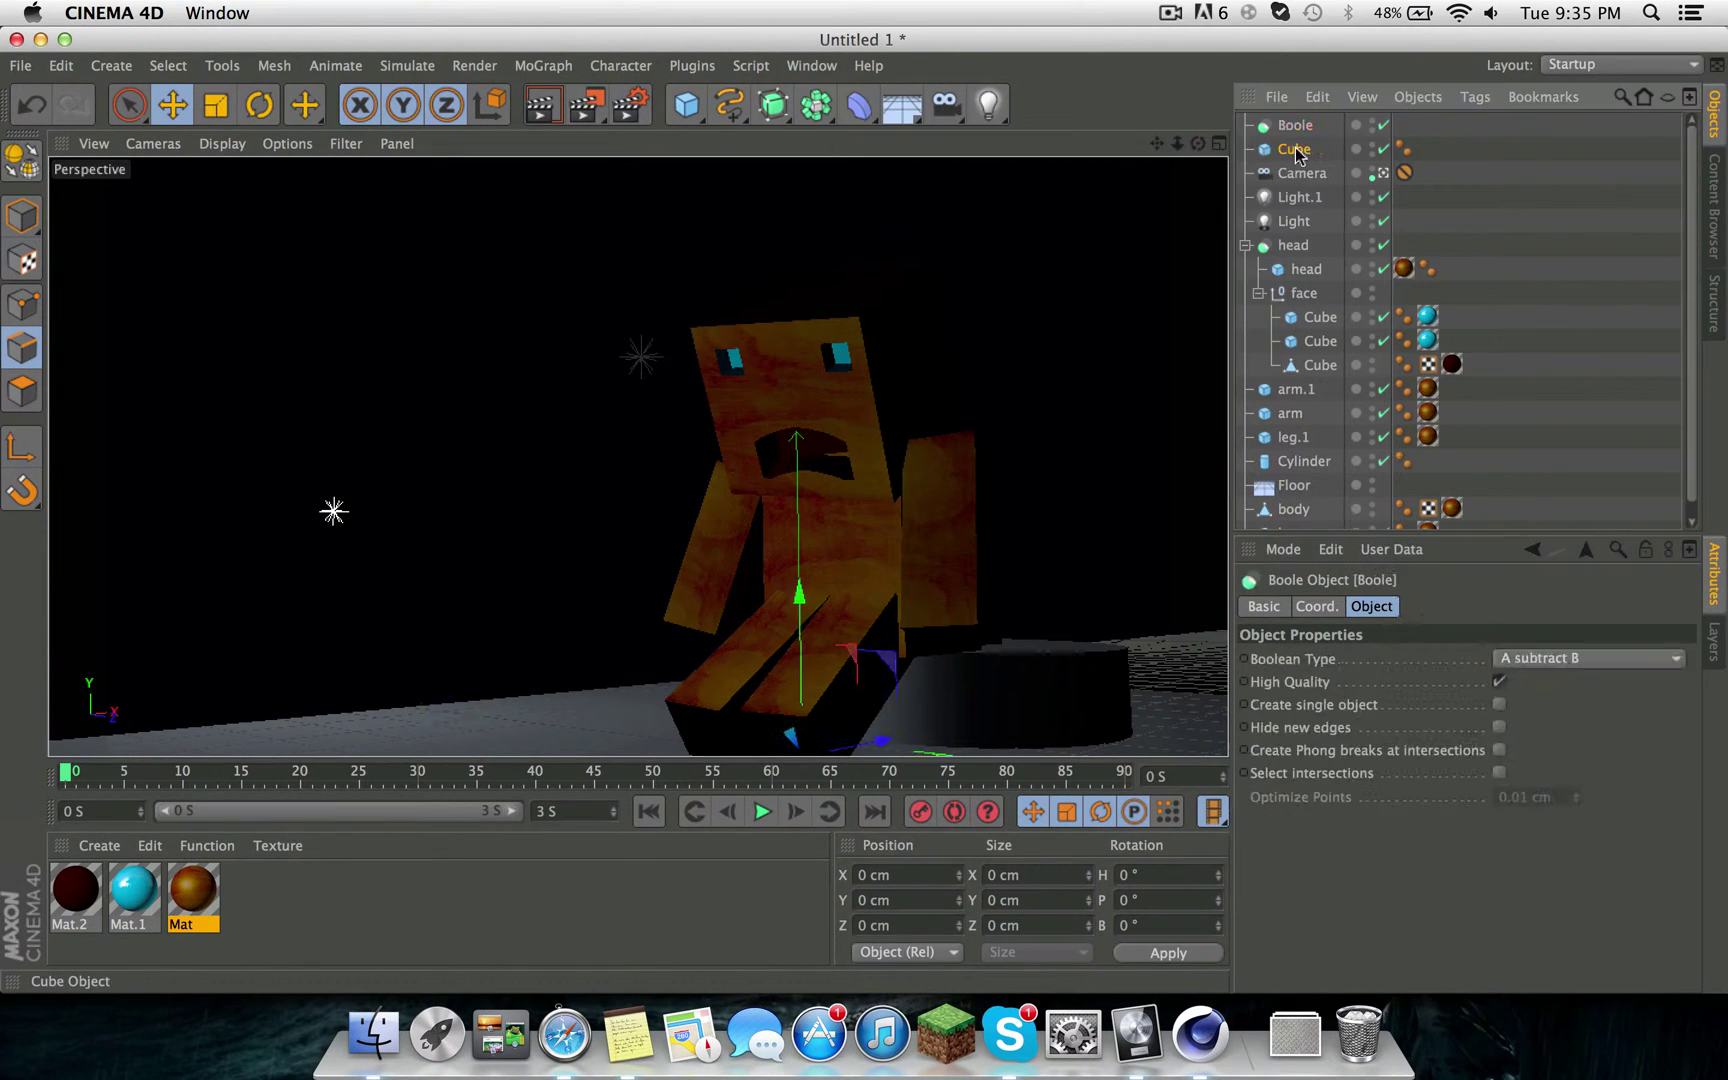
click(686, 103)
drag(1300, 125, 1290, 155)
click(1307, 173)
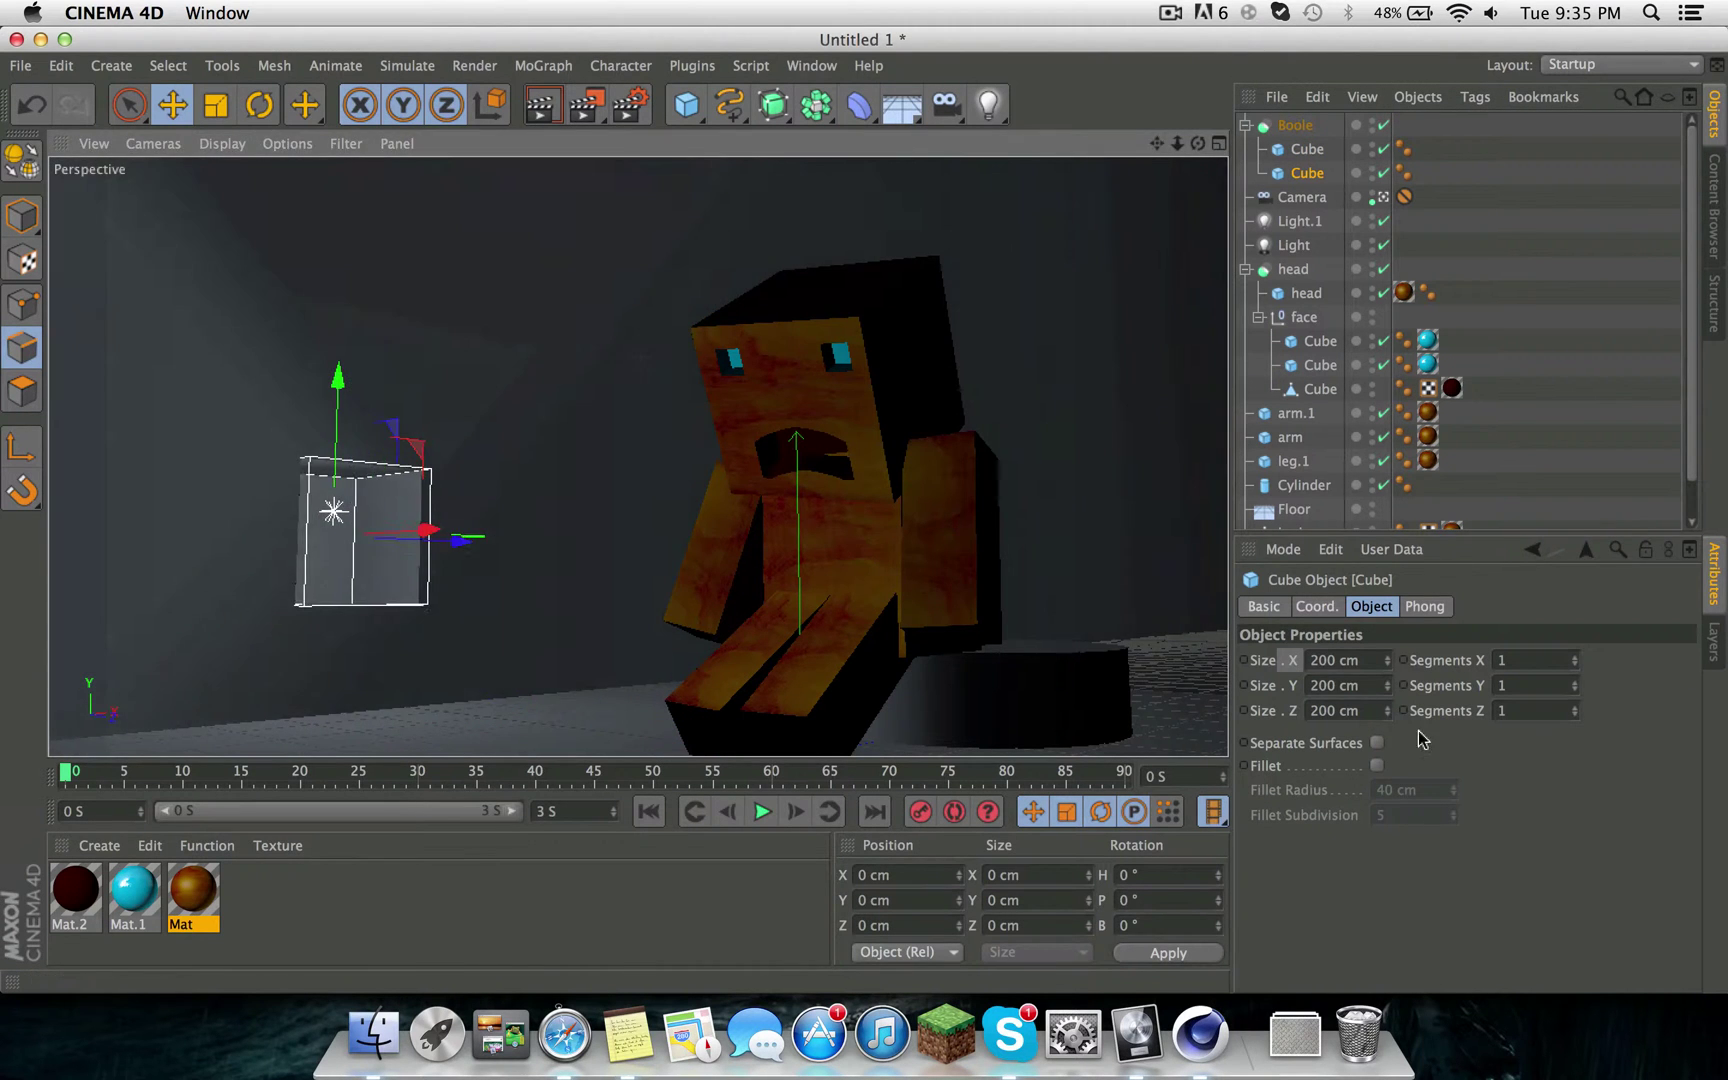
double_click(1340, 660)
text(2000)
key(Return)
Copy the light into the window opening as Light.2, checking its position with renders.
click(541, 103)
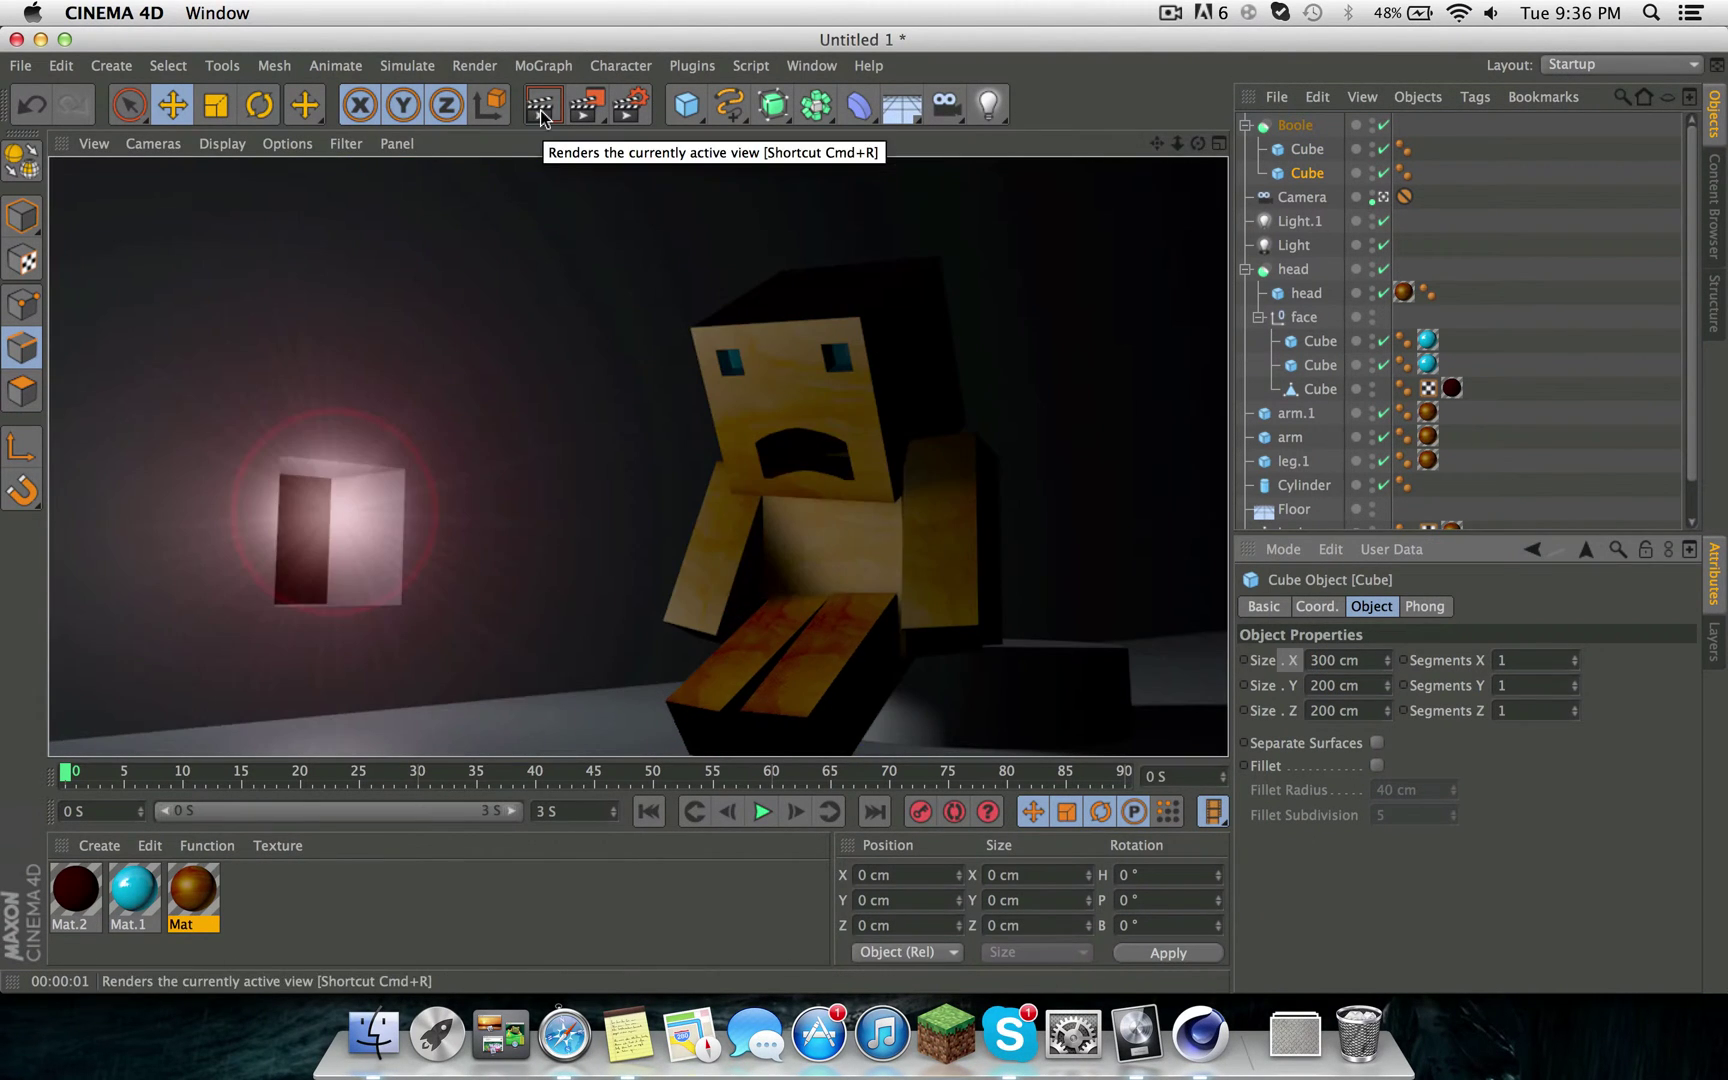
scroll(340, 450, up, 3)
click(346, 424)
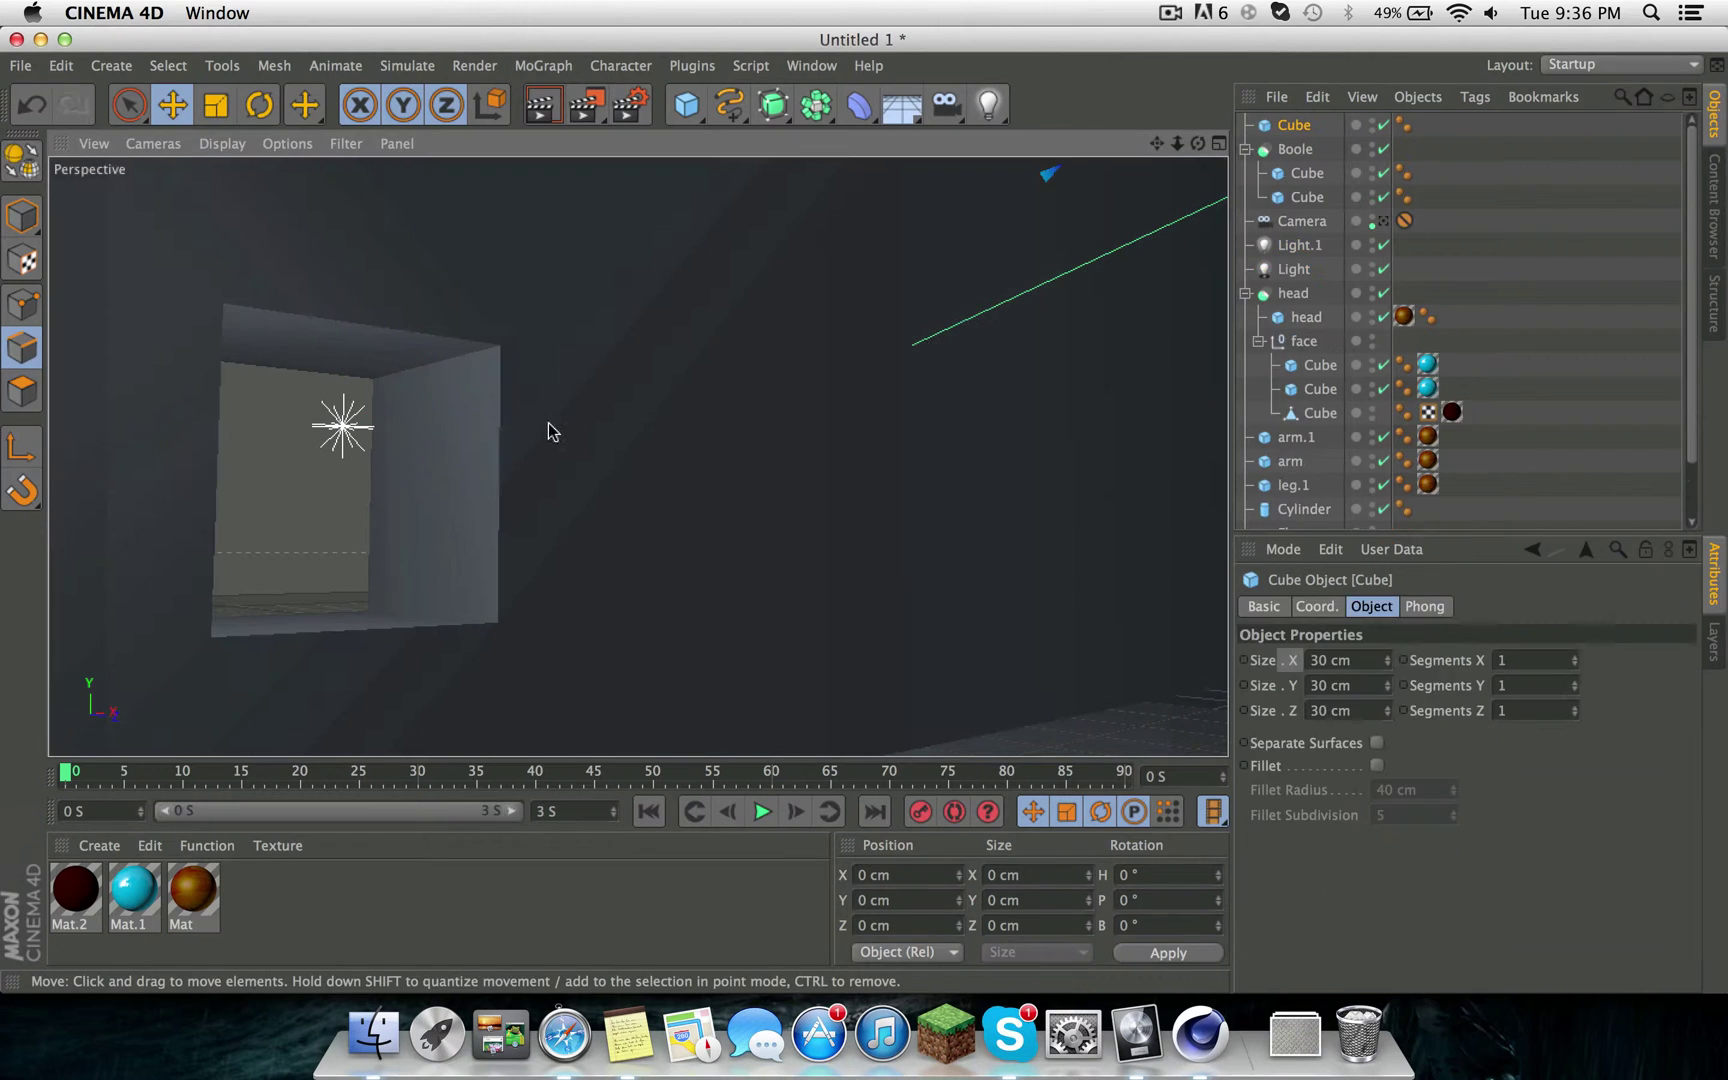
key(ctrl+z)
key(ctrl+shift+z)
ctrl+drag(415, 415, 310, 437)
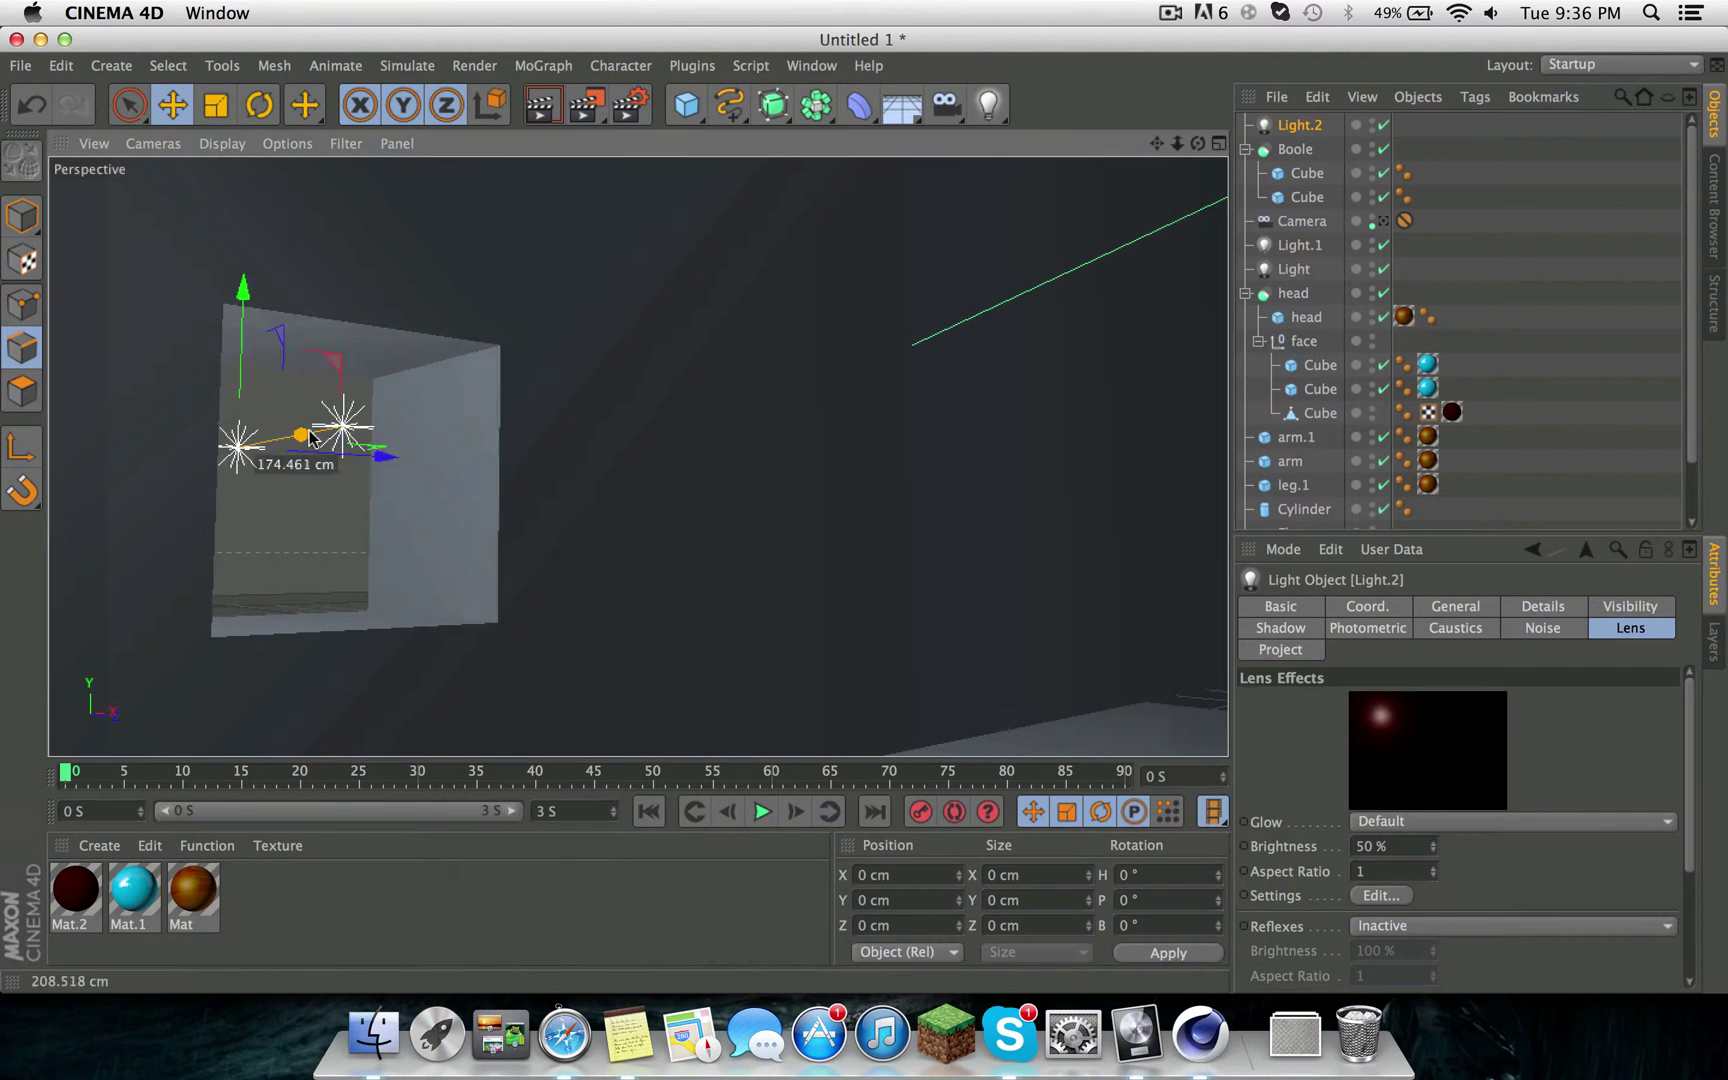
click(541, 103)
drag(320, 505, 333, 511)
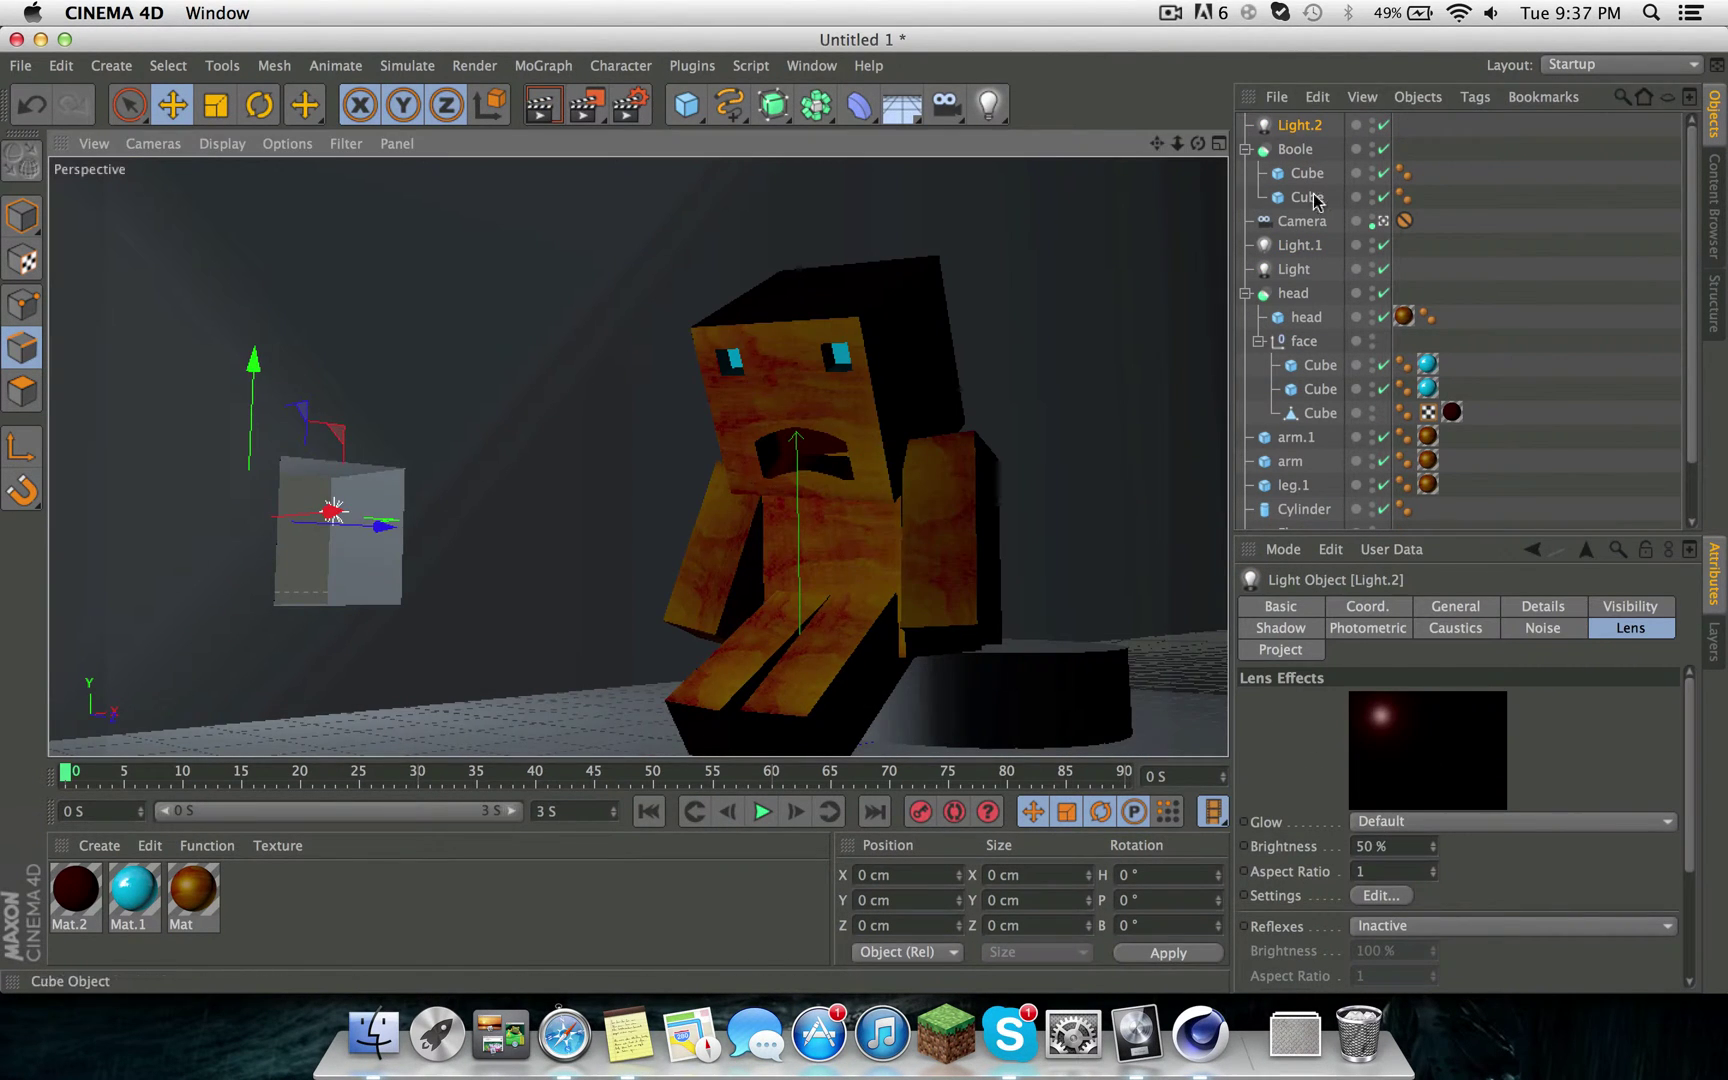
click(541, 103)
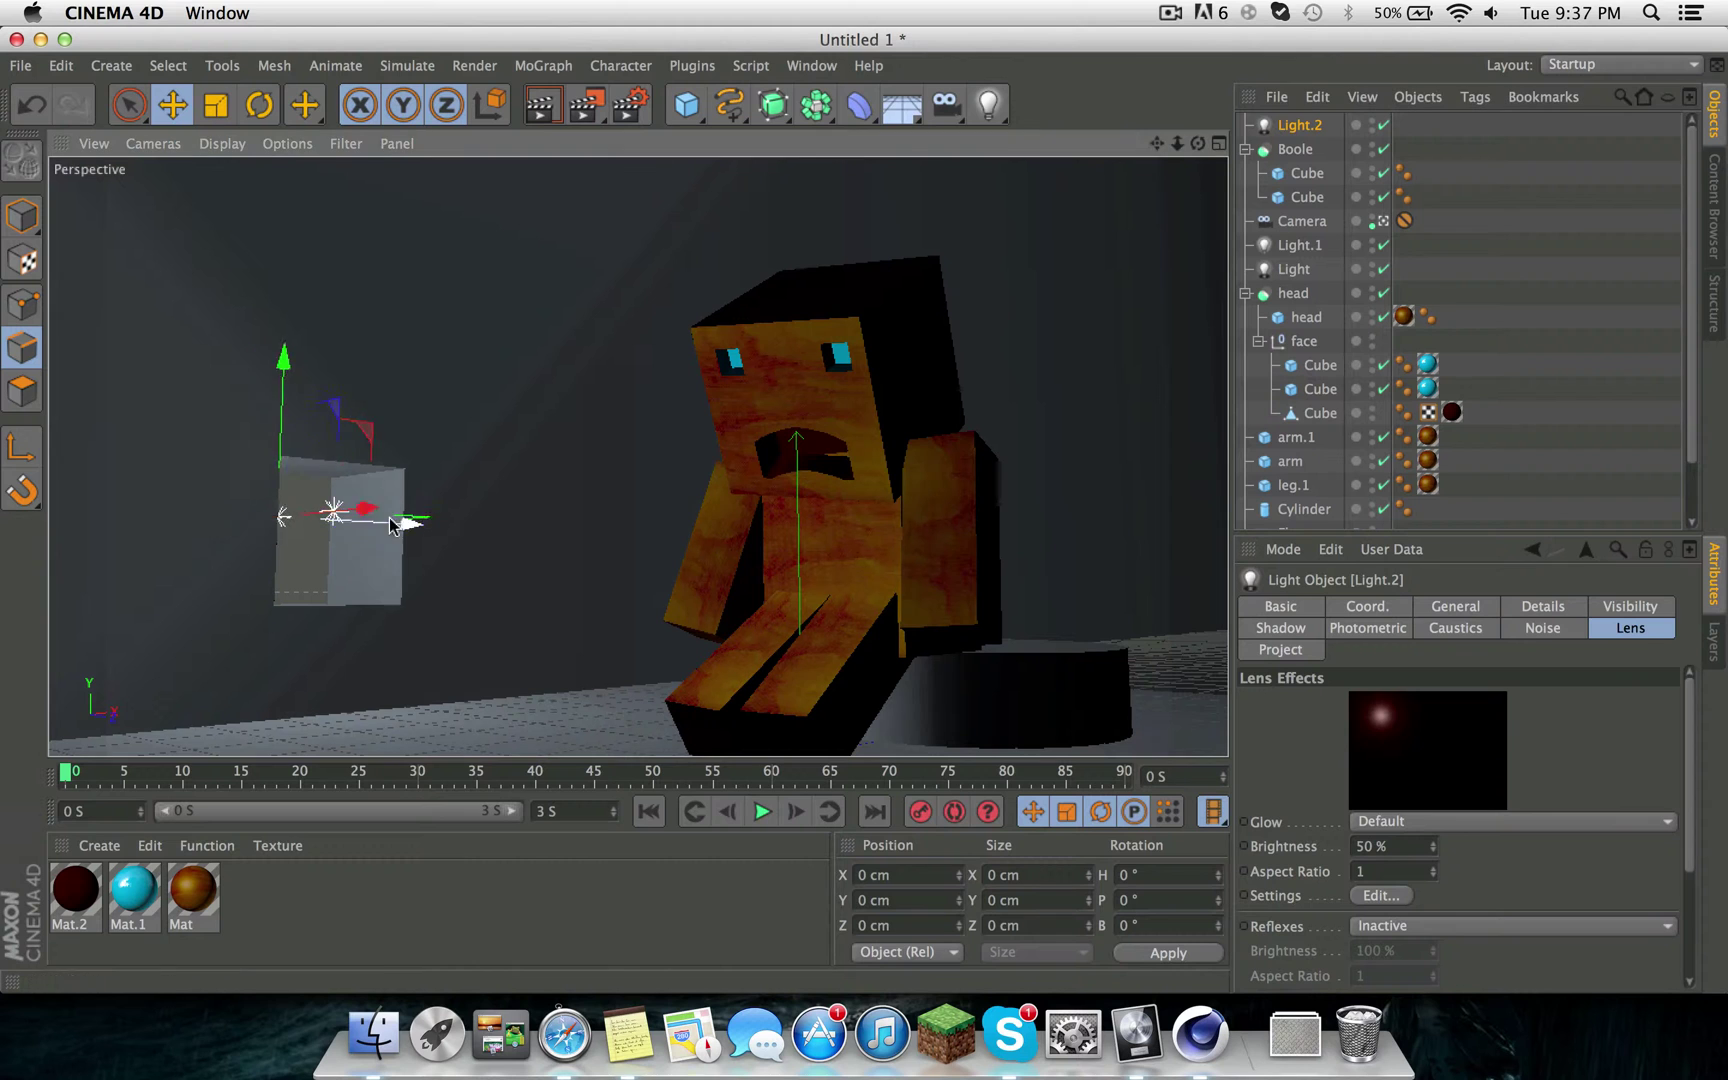
click(541, 103)
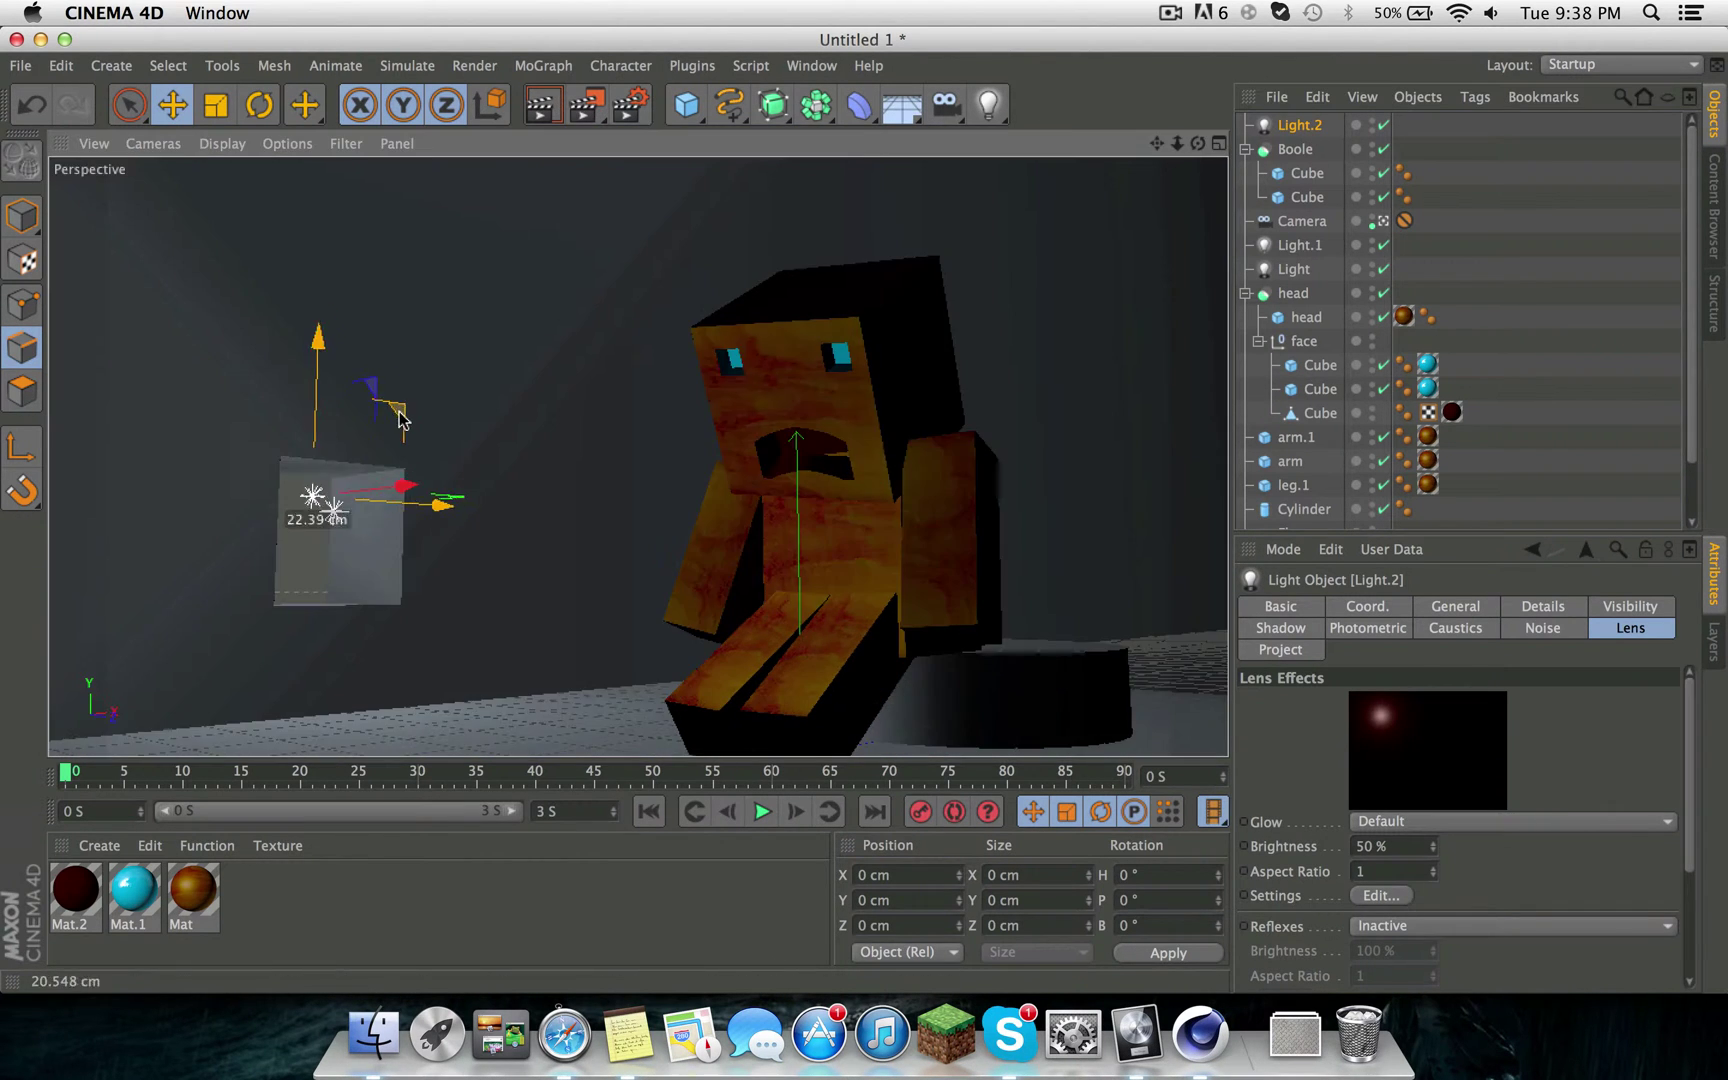
click(541, 103)
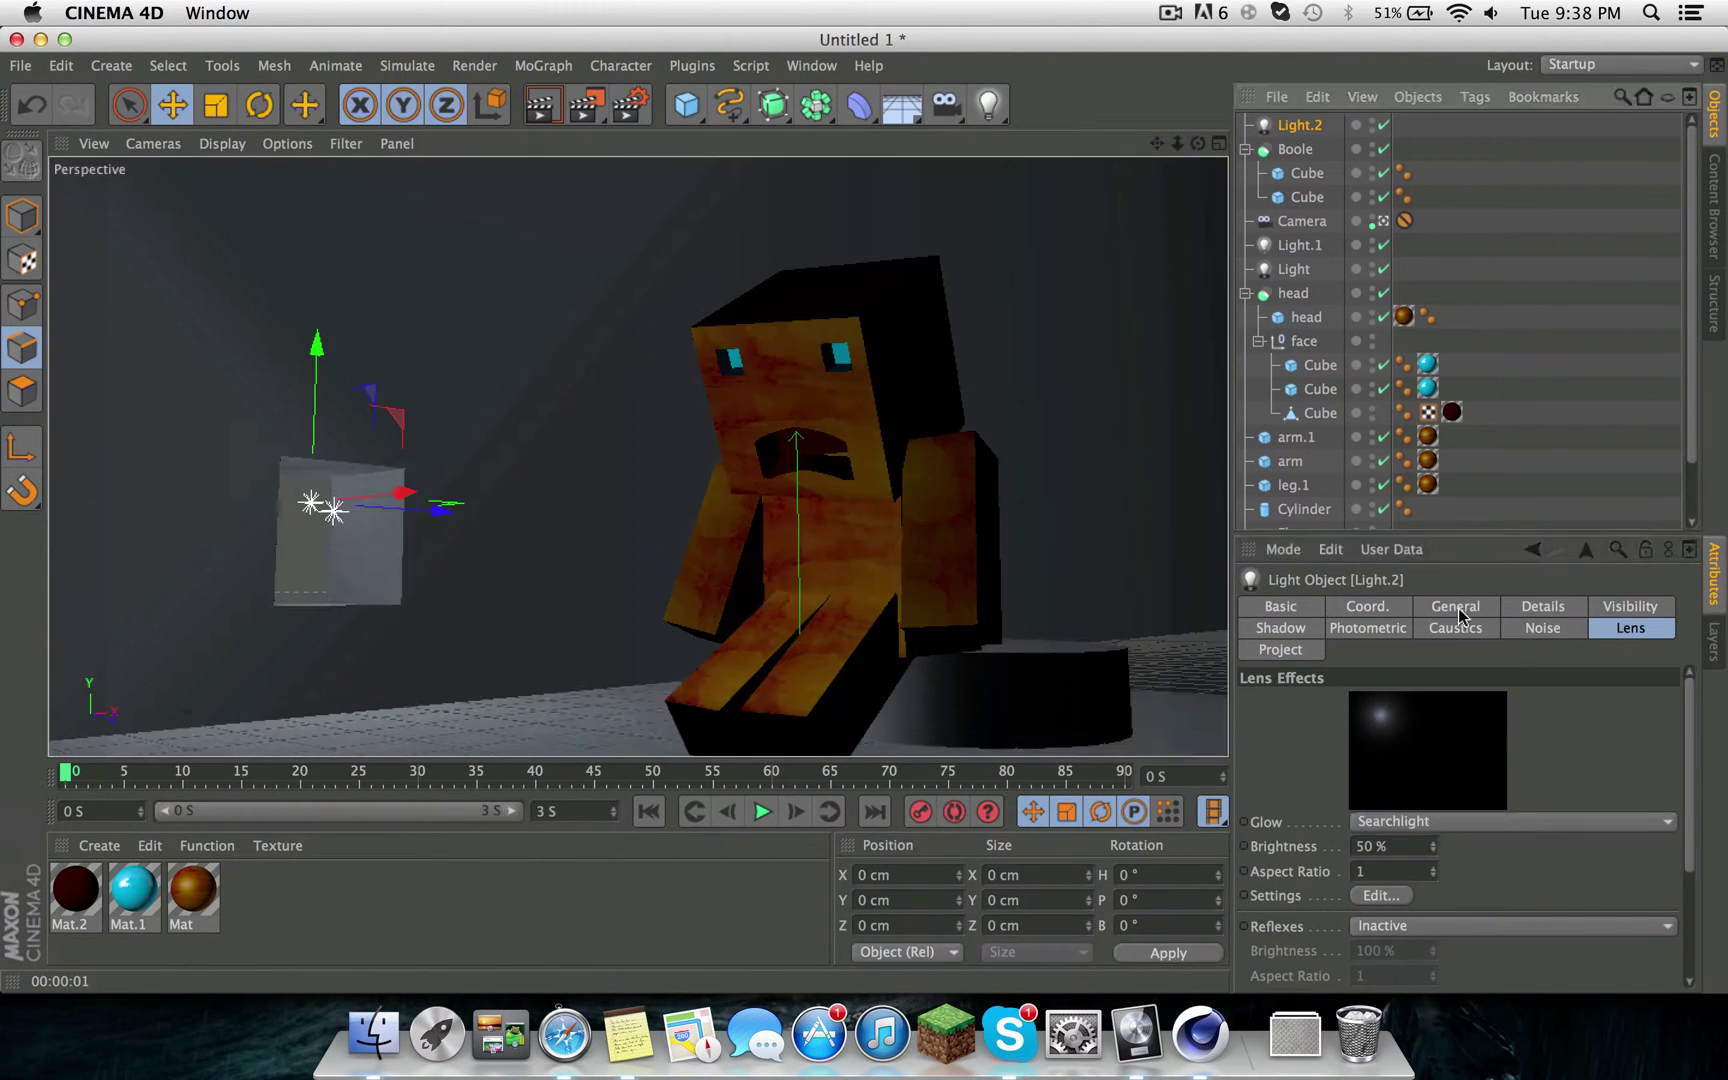
Create new material Mat.3 and apply it to the wall.
click(1455, 606)
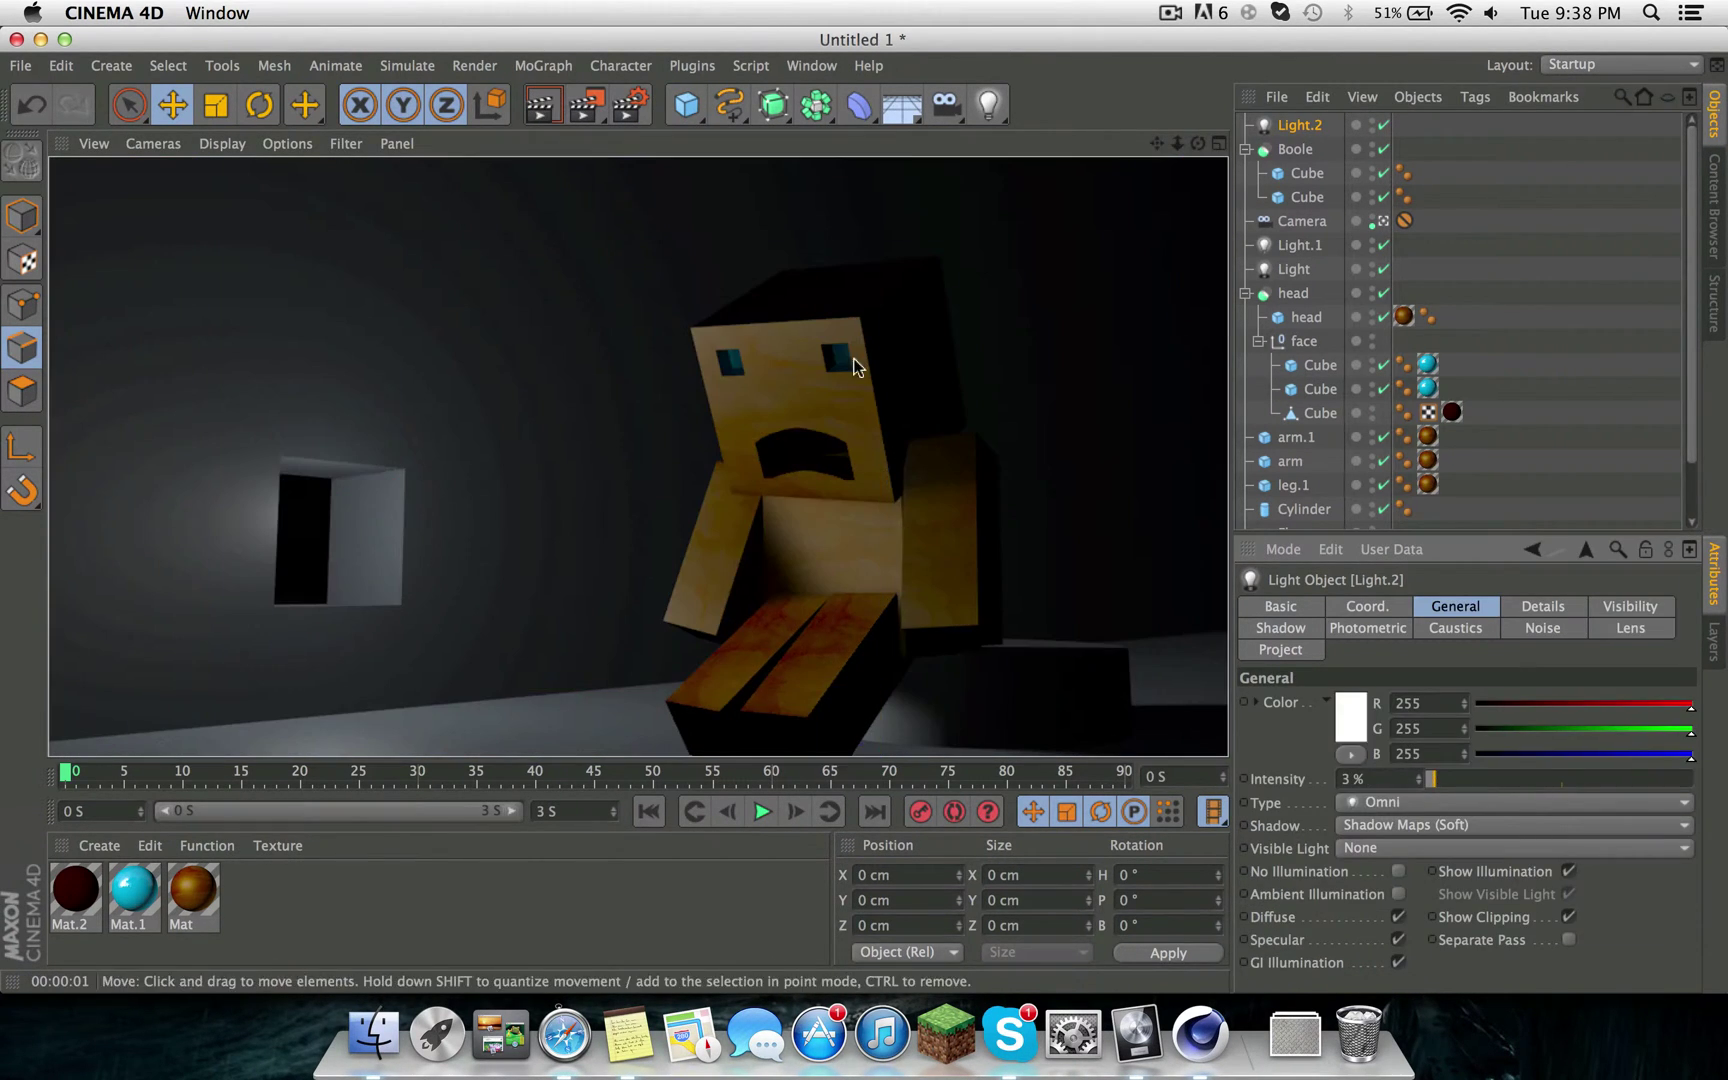
click(1294, 1035)
drag(957, 378, 875, 427)
click(541, 103)
Create a black material and apply it to the Boole wall.
drag(1404, 148, 1295, 175)
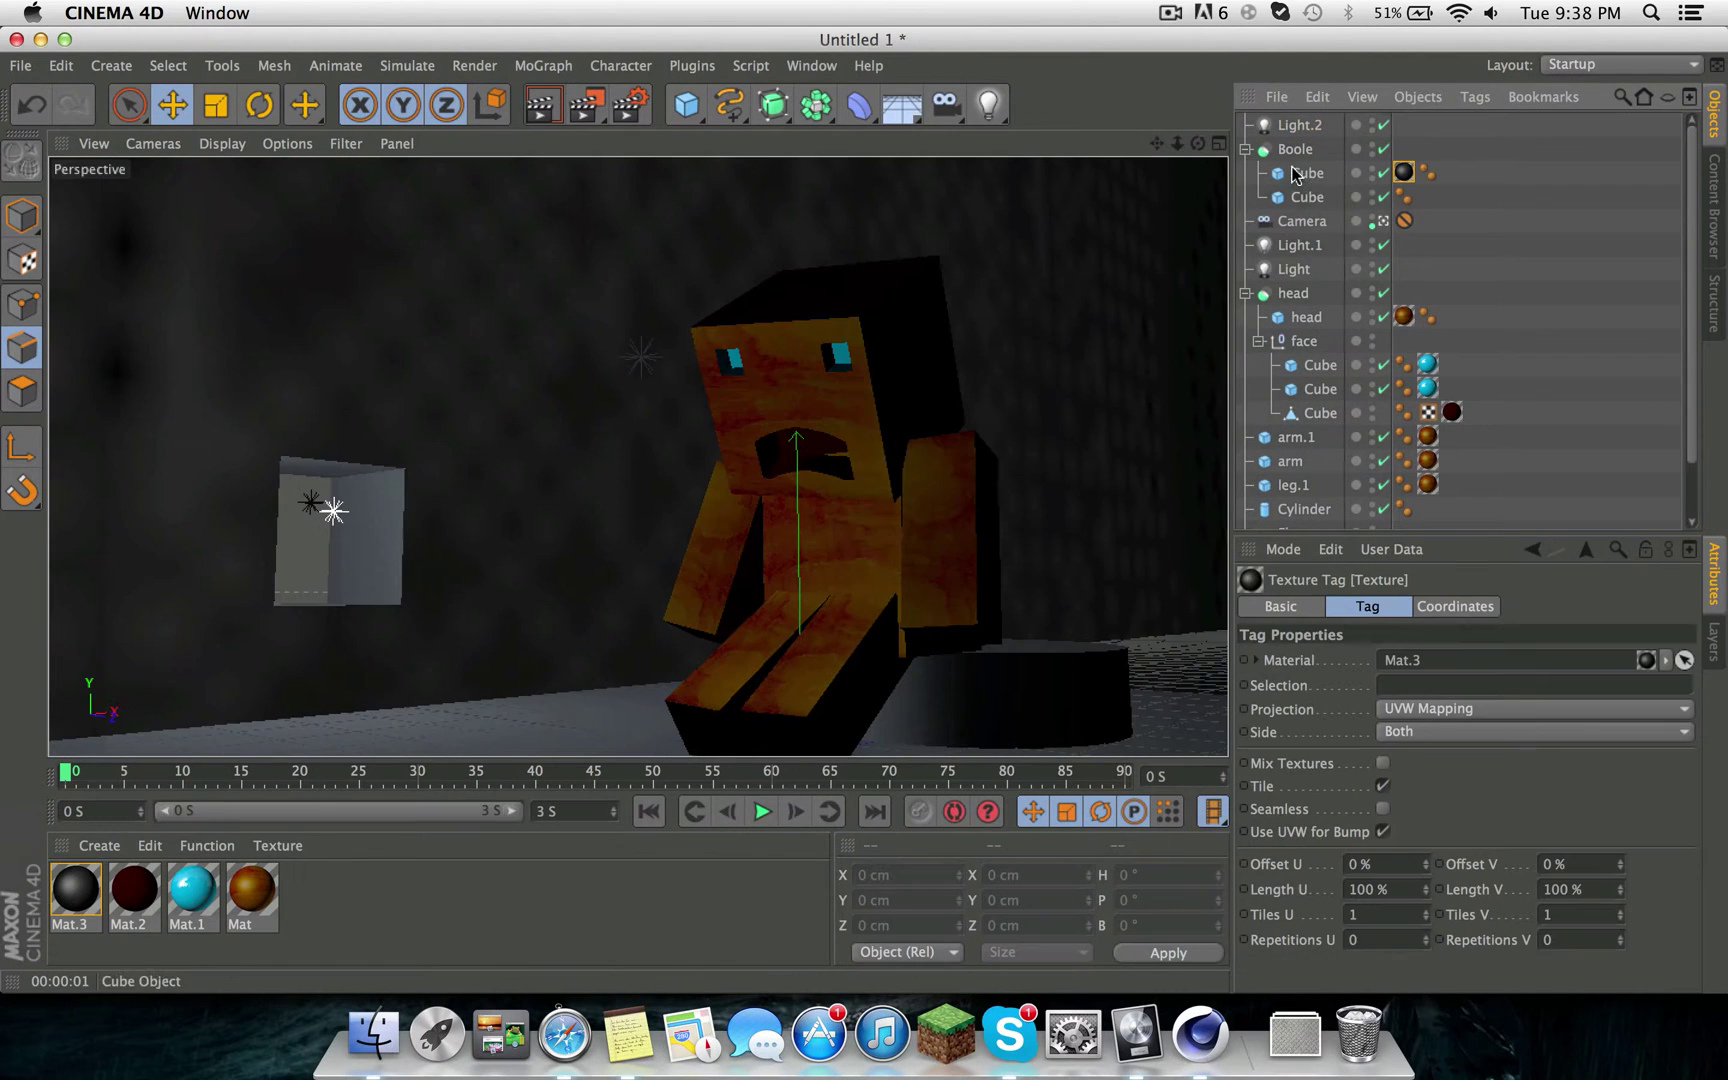
click(352, 546)
click(99, 845)
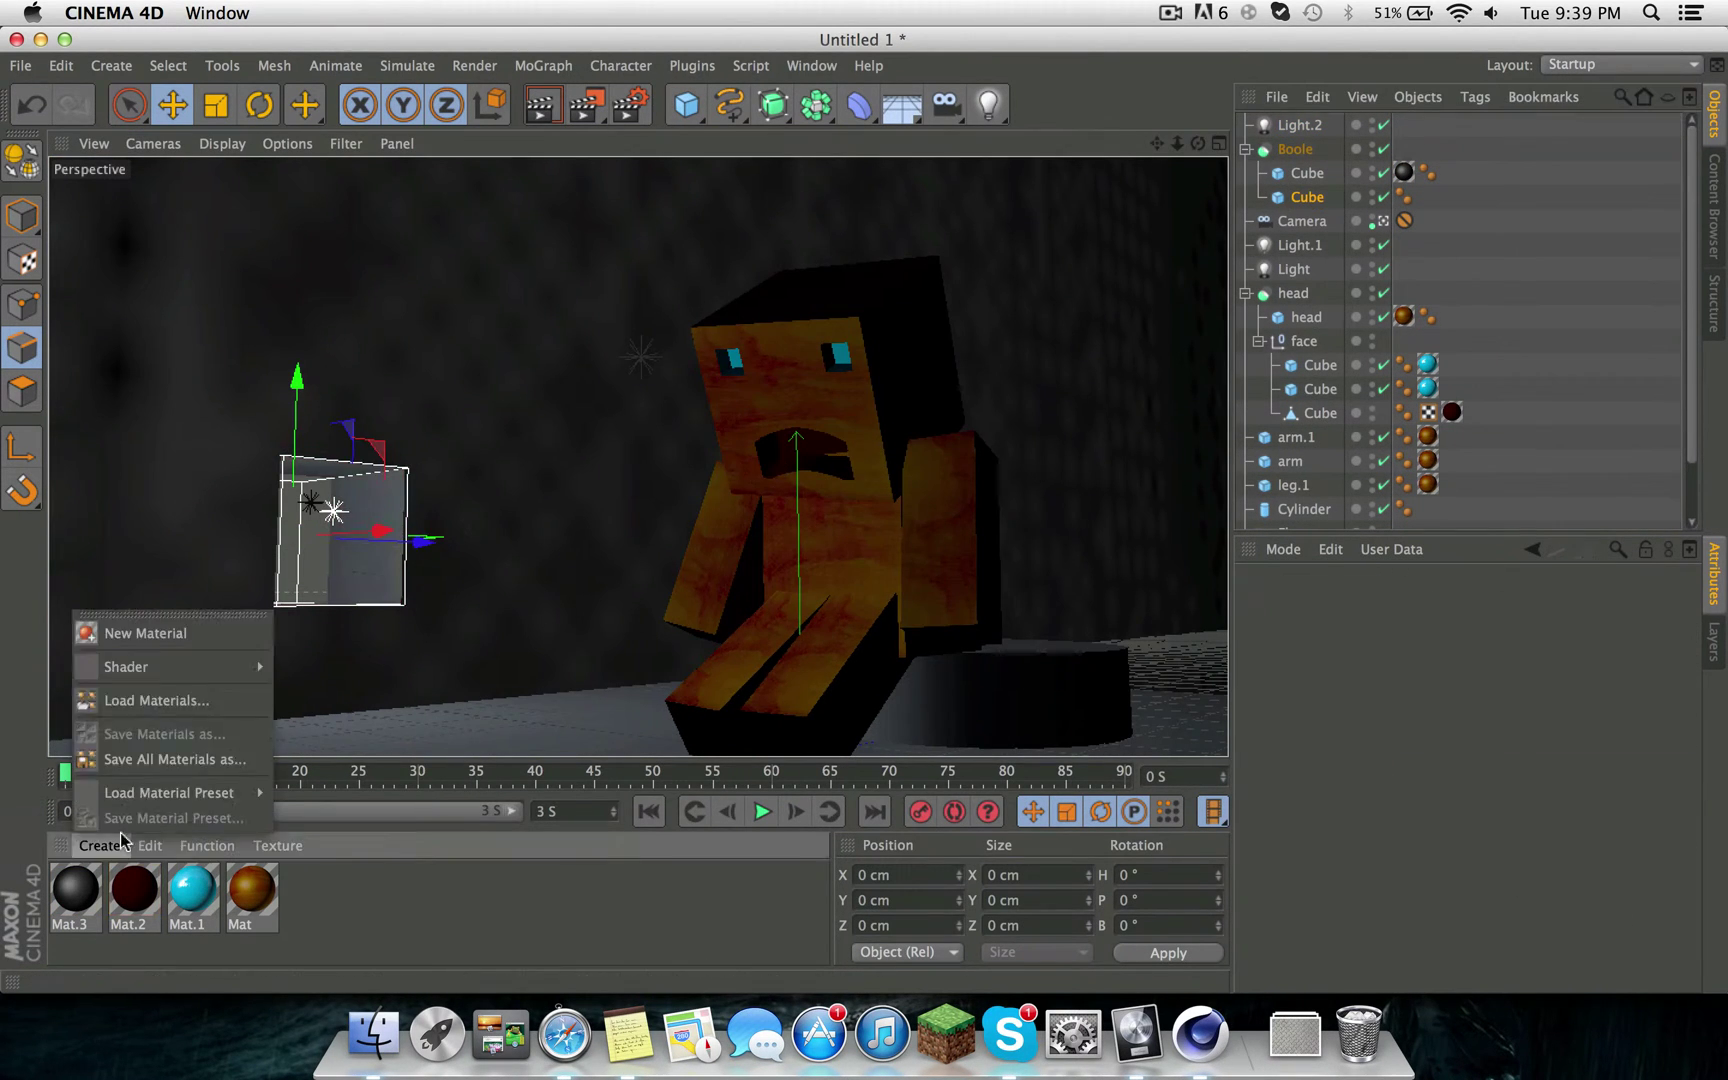
click(120, 630)
double_click(133, 888)
click(374, 166)
drag(75, 888, 1295, 149)
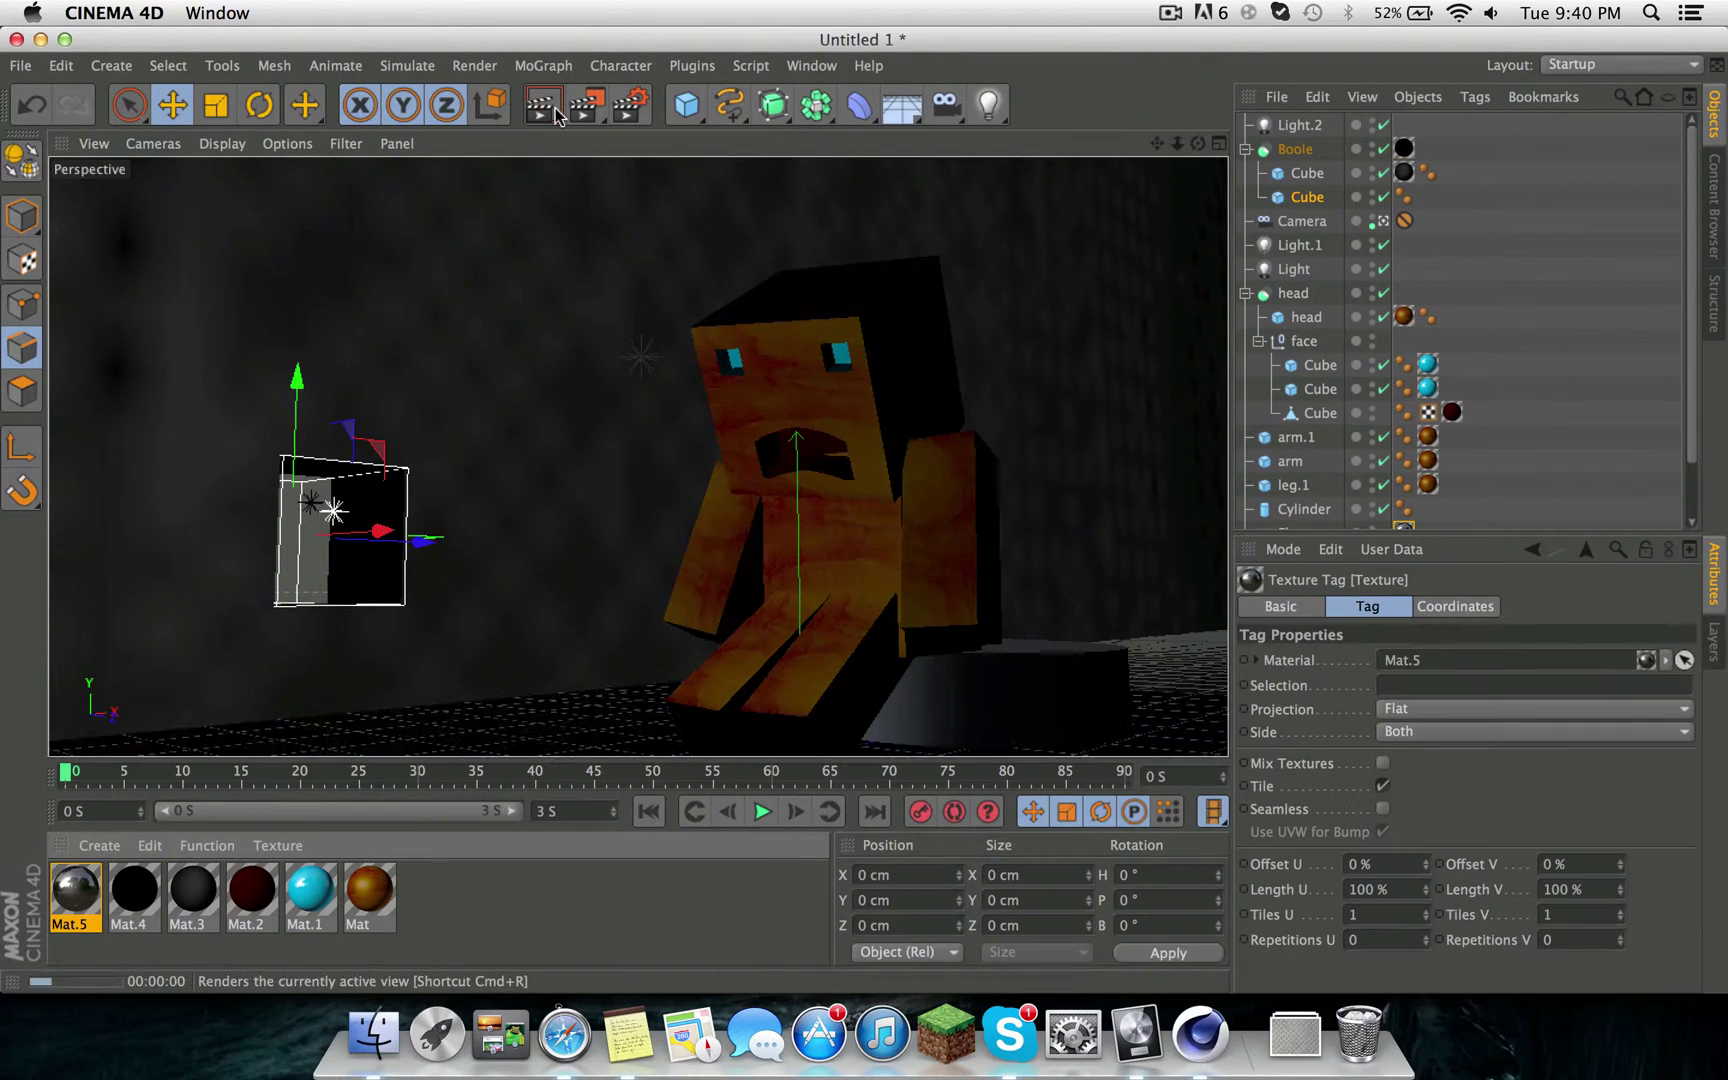
click(541, 110)
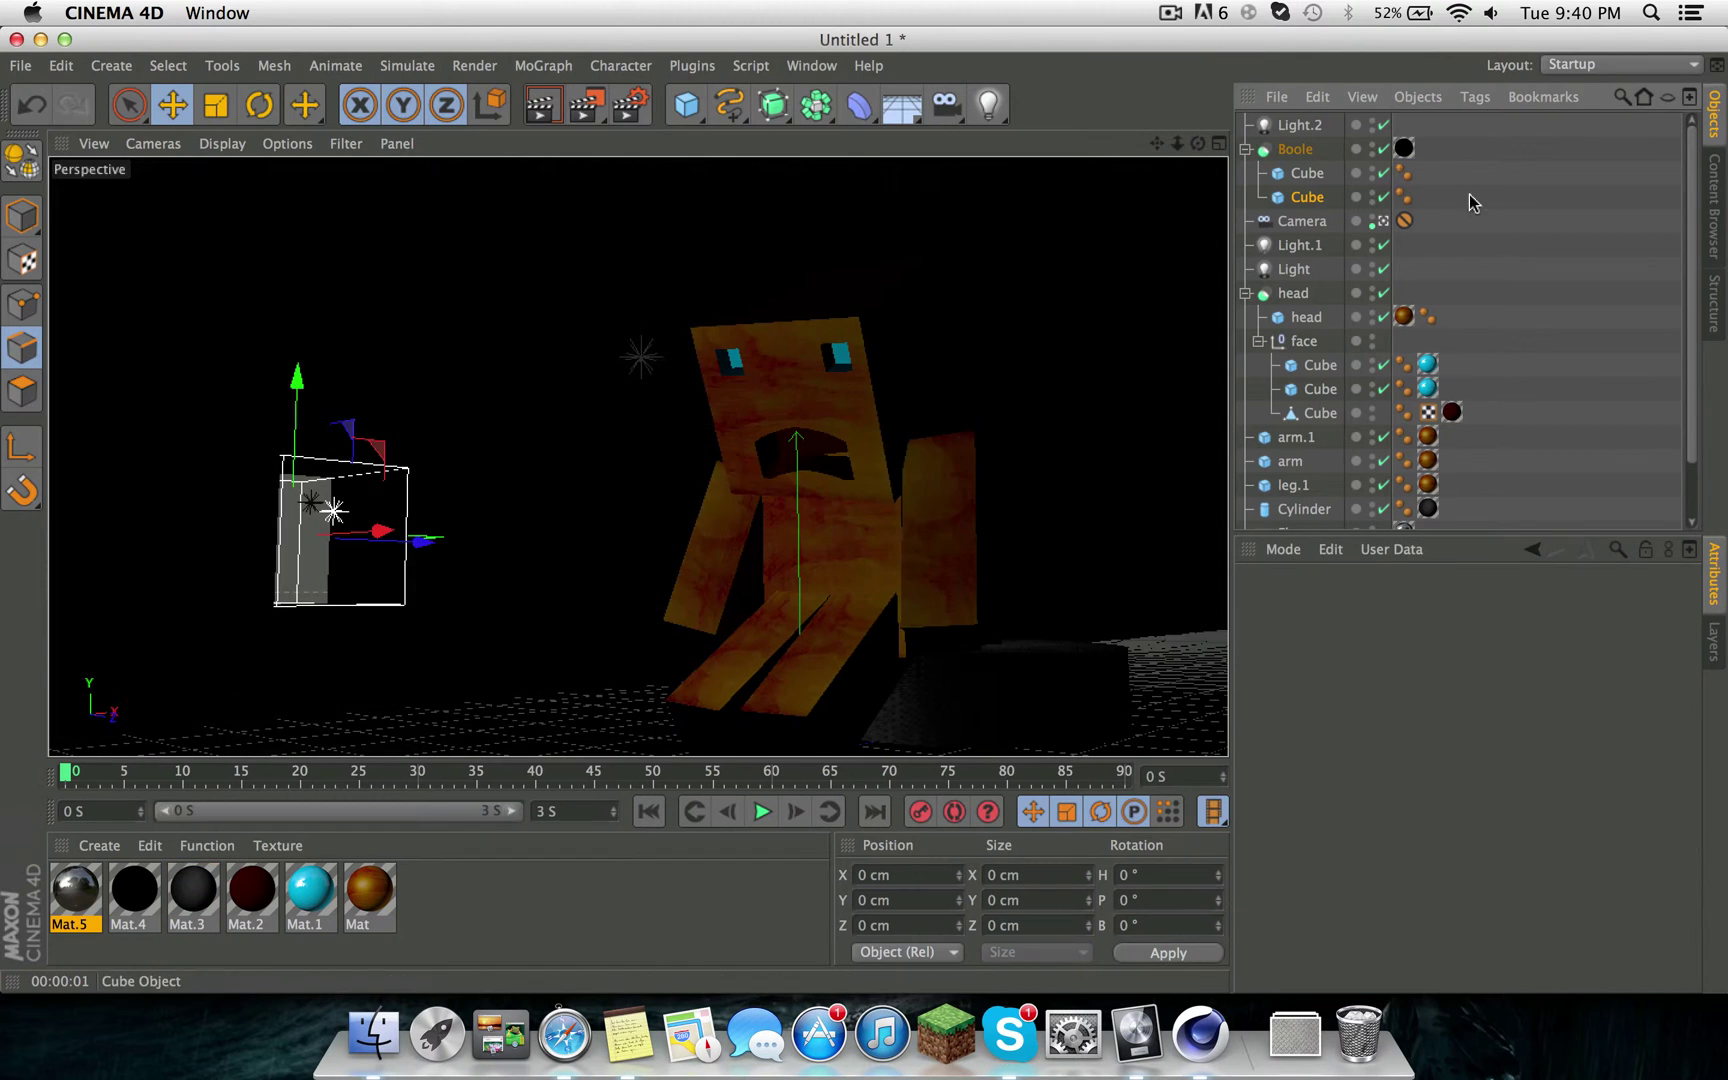
Raise the window light's intensity to 100%.
click(543, 100)
click(1299, 245)
drag(1580, 775, 1693, 778)
click(538, 113)
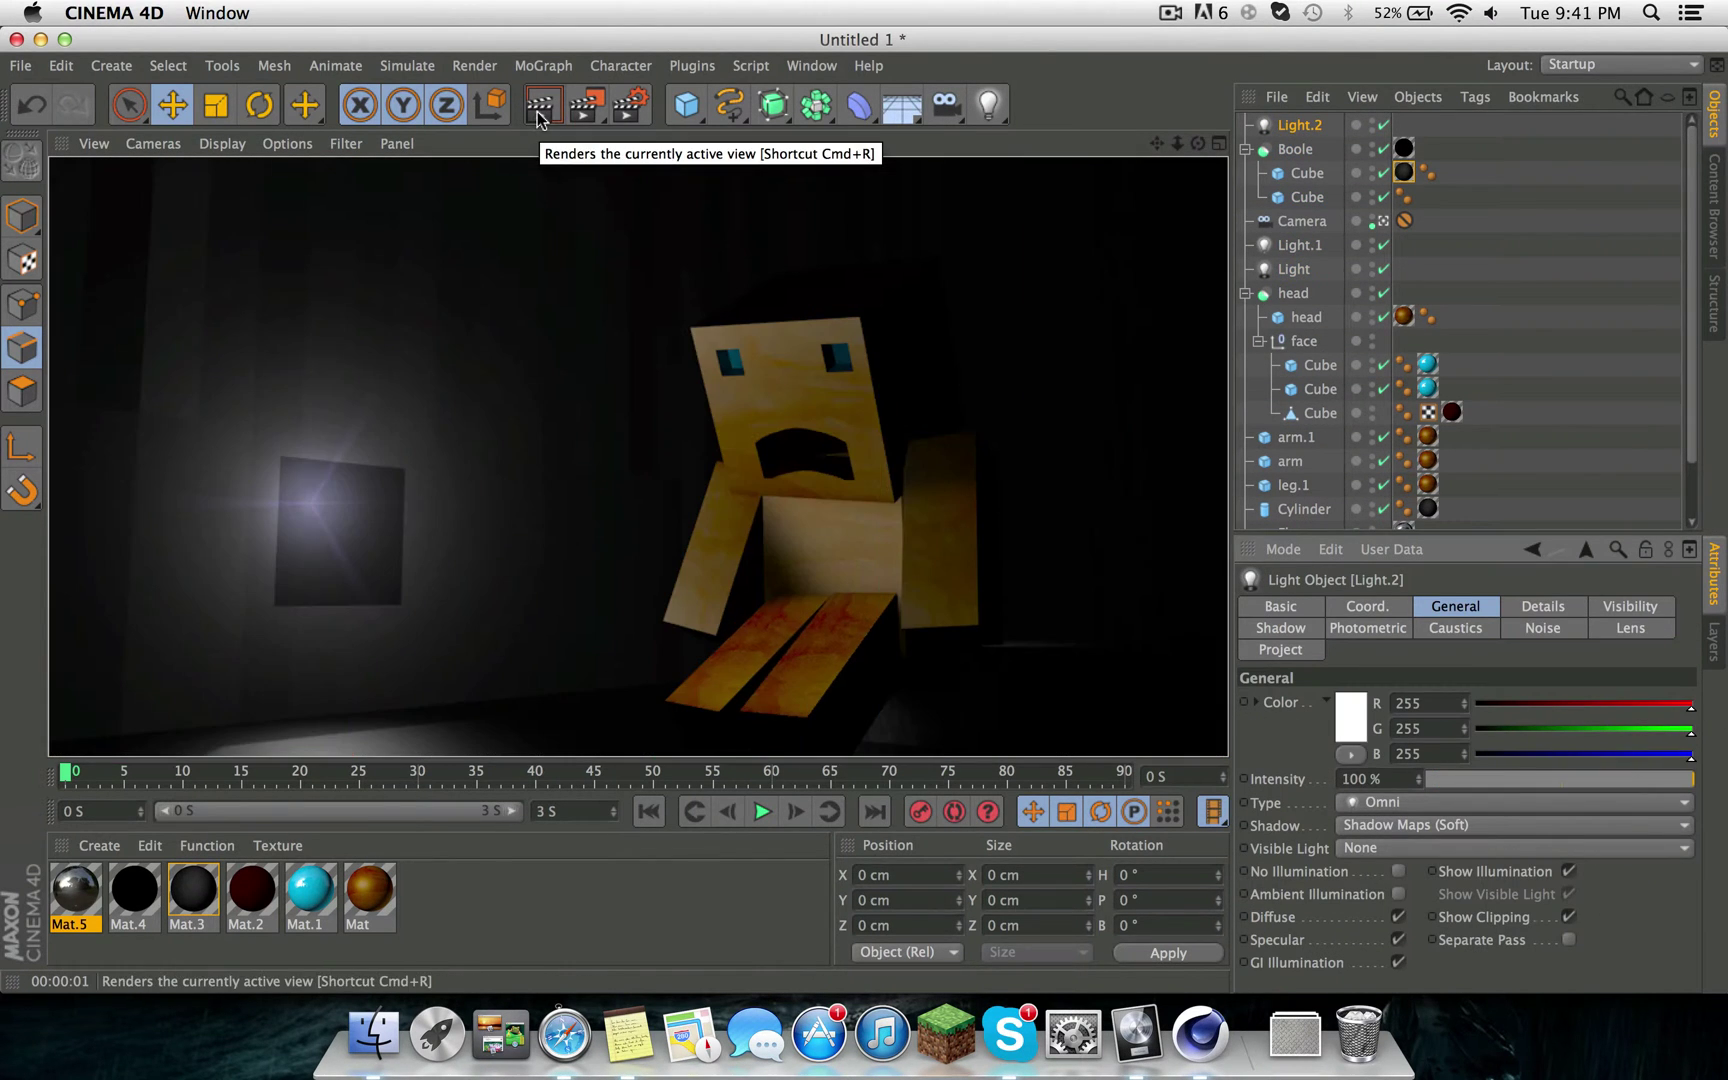
double_click(113, 905)
click(360, 160)
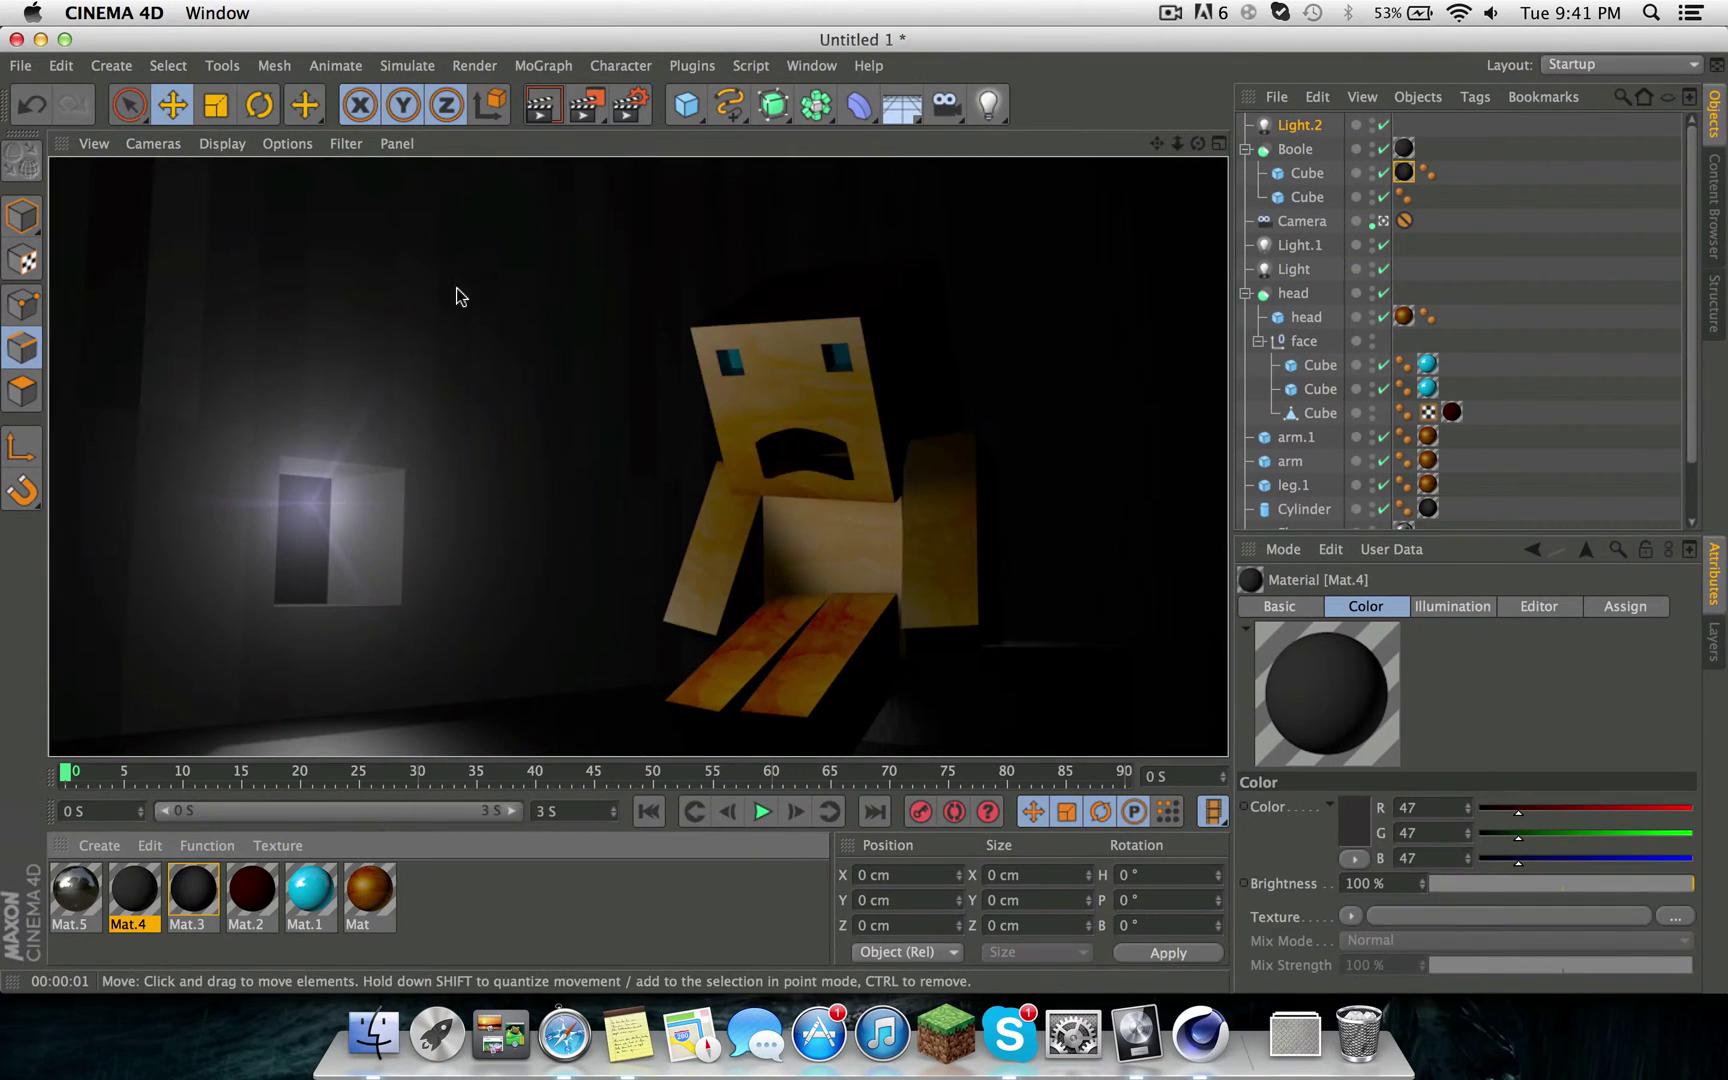
Fill the window opening with a new cube wearing a bright blue Mat.6 material.
click(689, 112)
drag(800, 680, 310, 550)
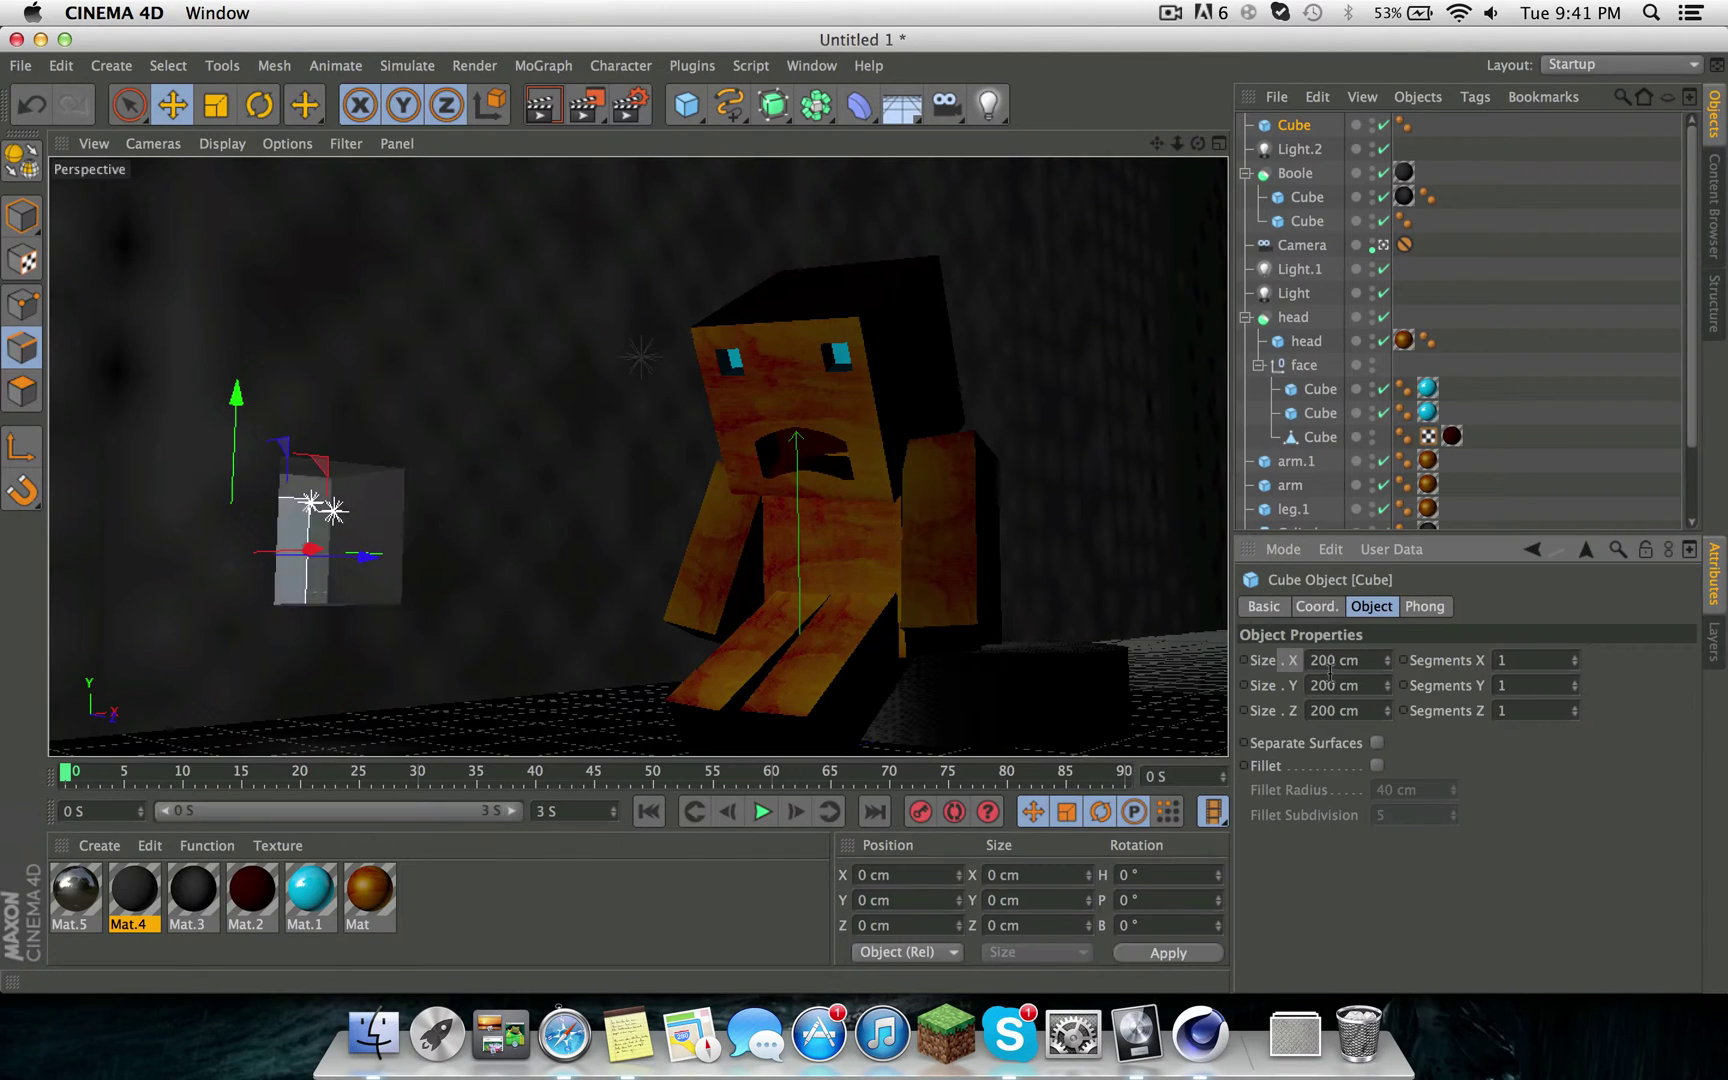
click(99, 845)
click(145, 633)
double_click(75, 890)
click(694, 370)
drag(75, 890, 1294, 125)
click(540, 106)
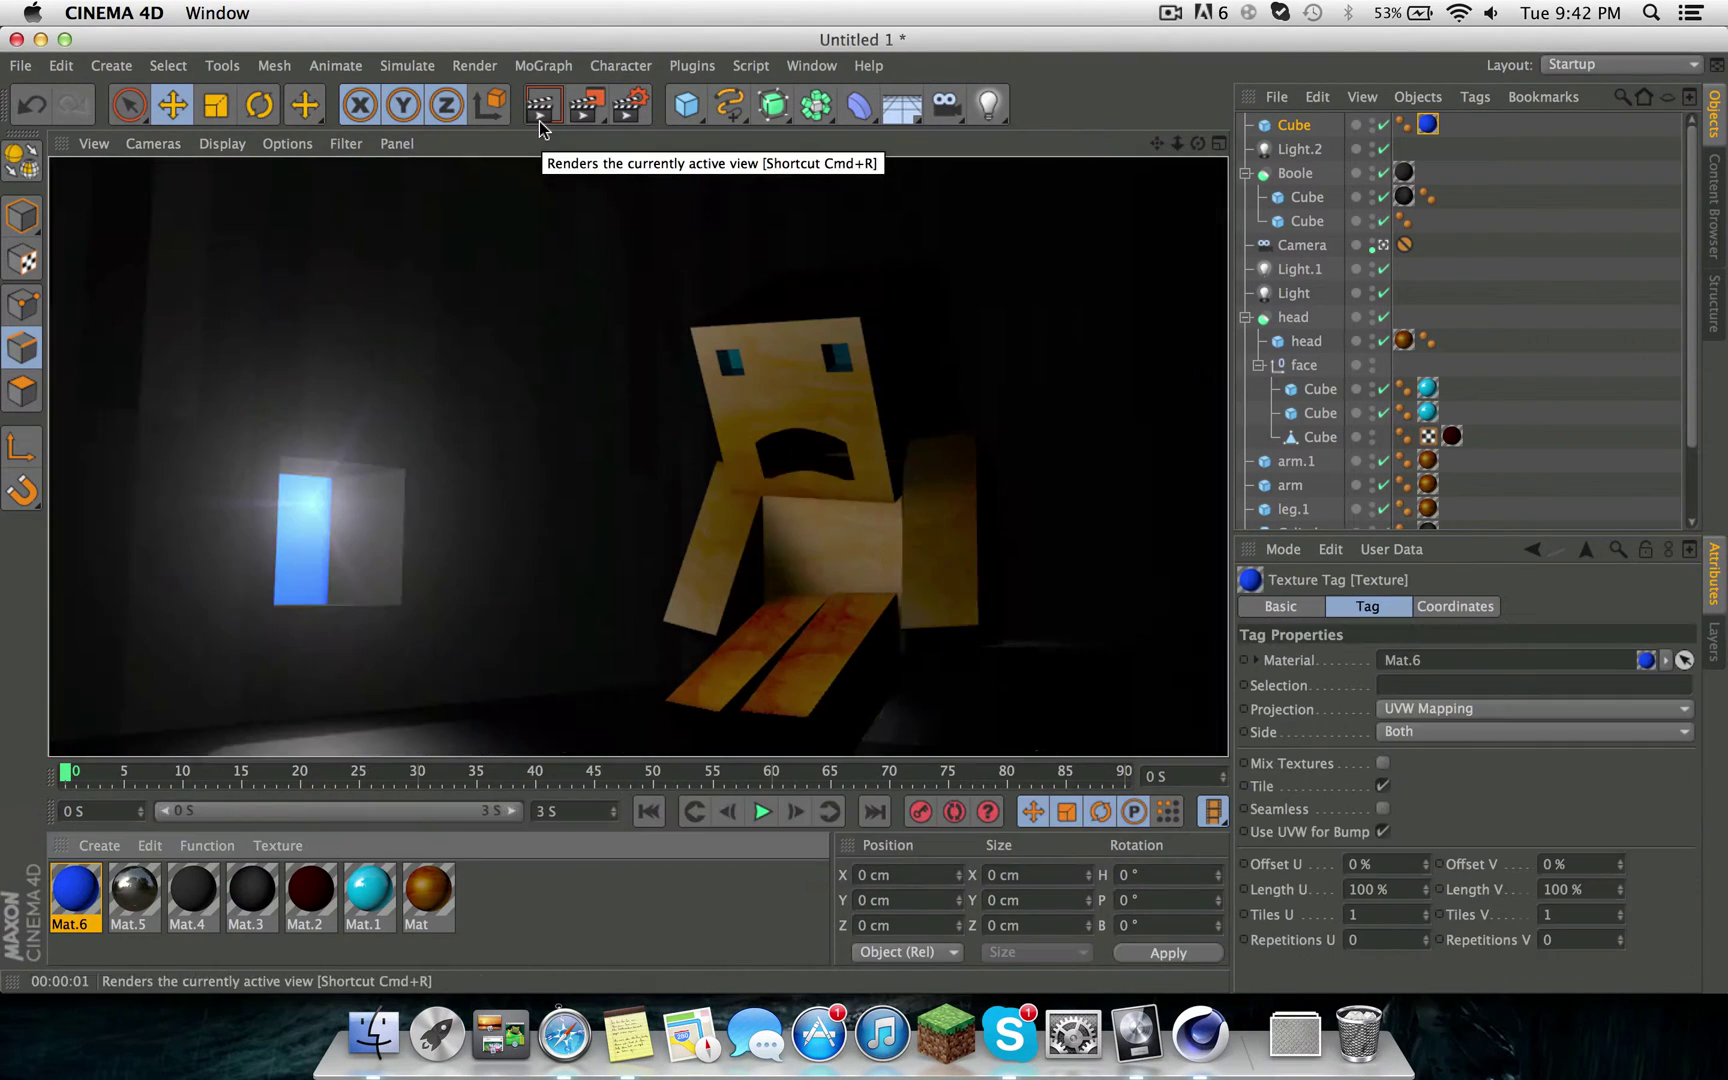
click(1307, 197)
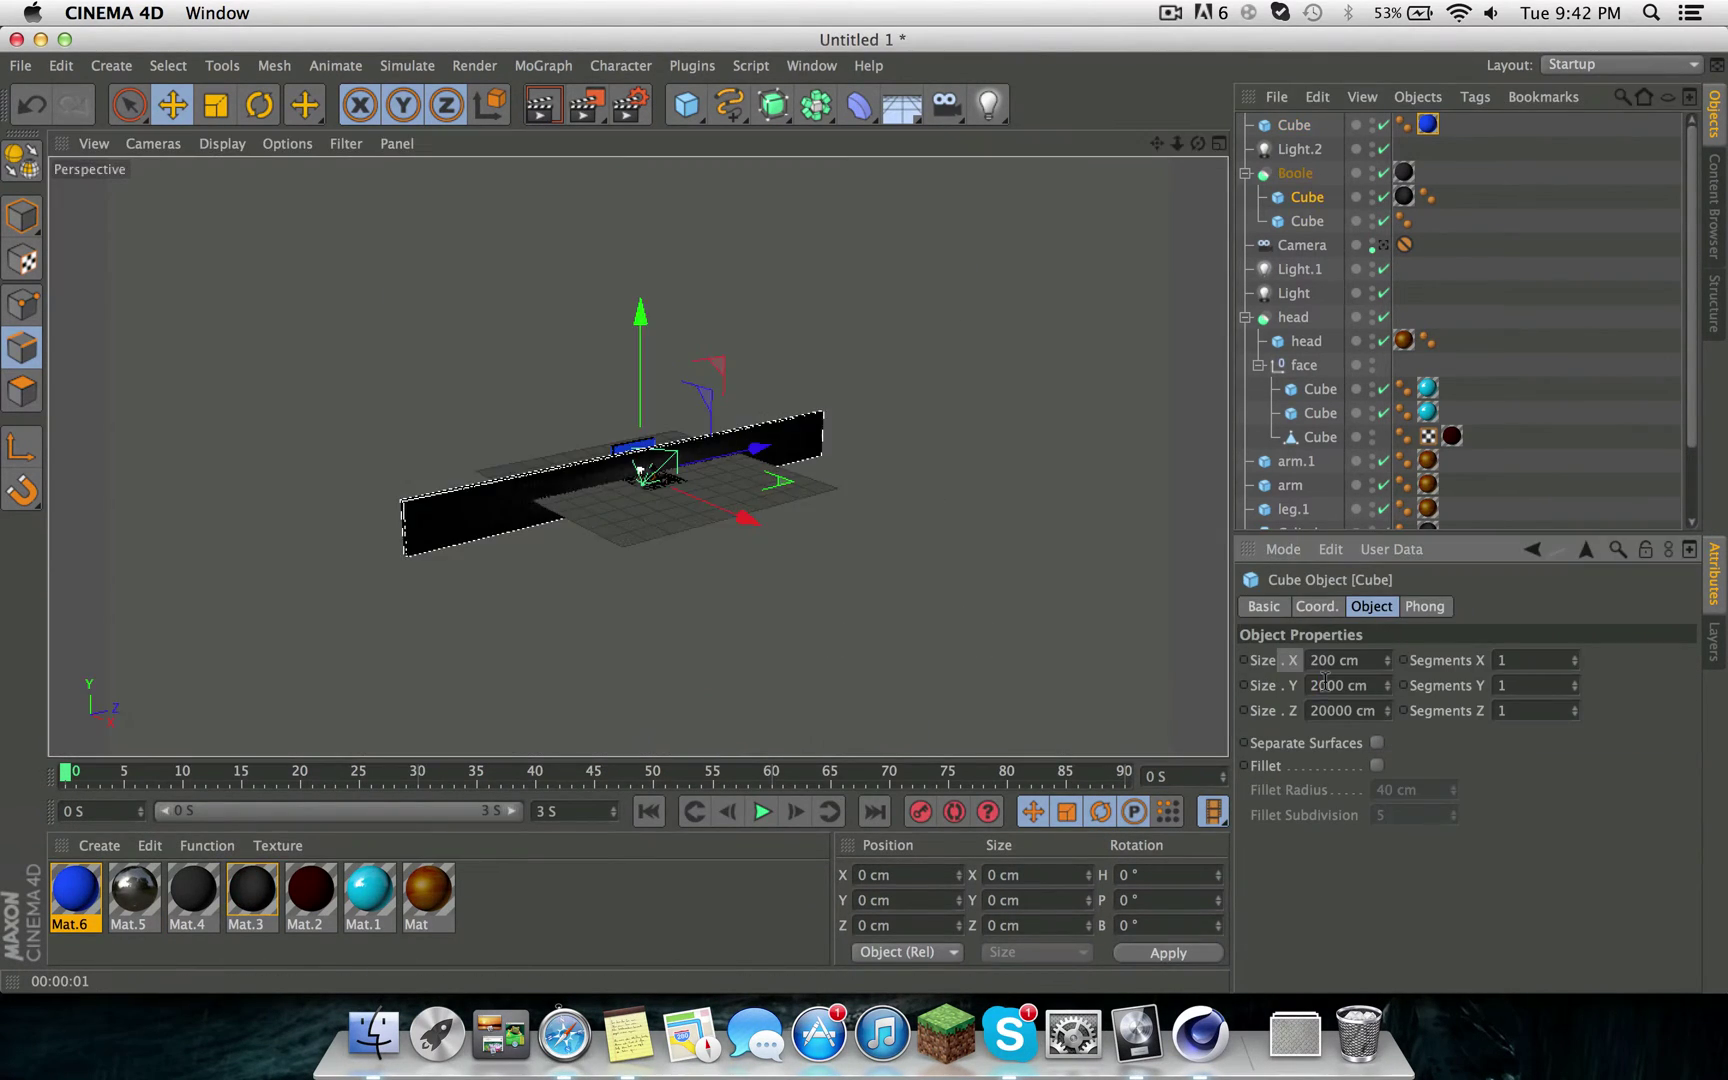
Reset the wall depth to 2000 cm and copy-paste the wall.
key(Delete)
key(Return)
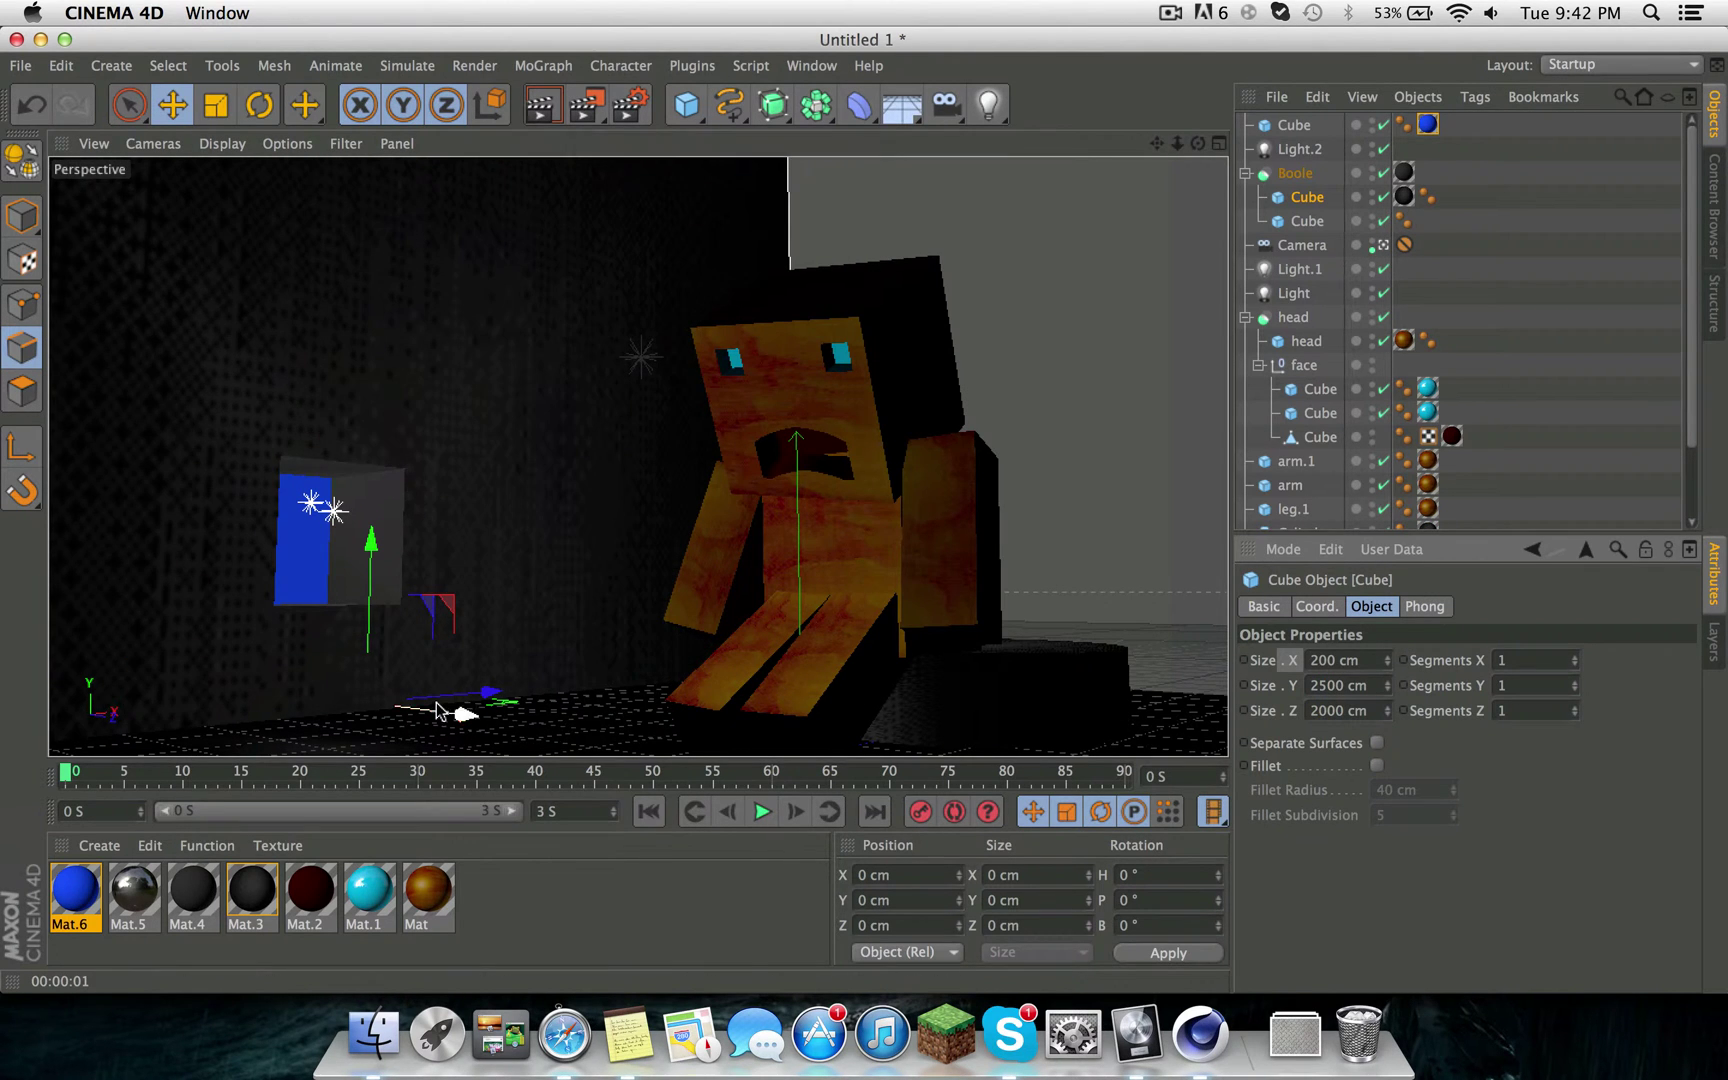
click(651, 240)
key(ctrl+c)
key(ctrl+v)
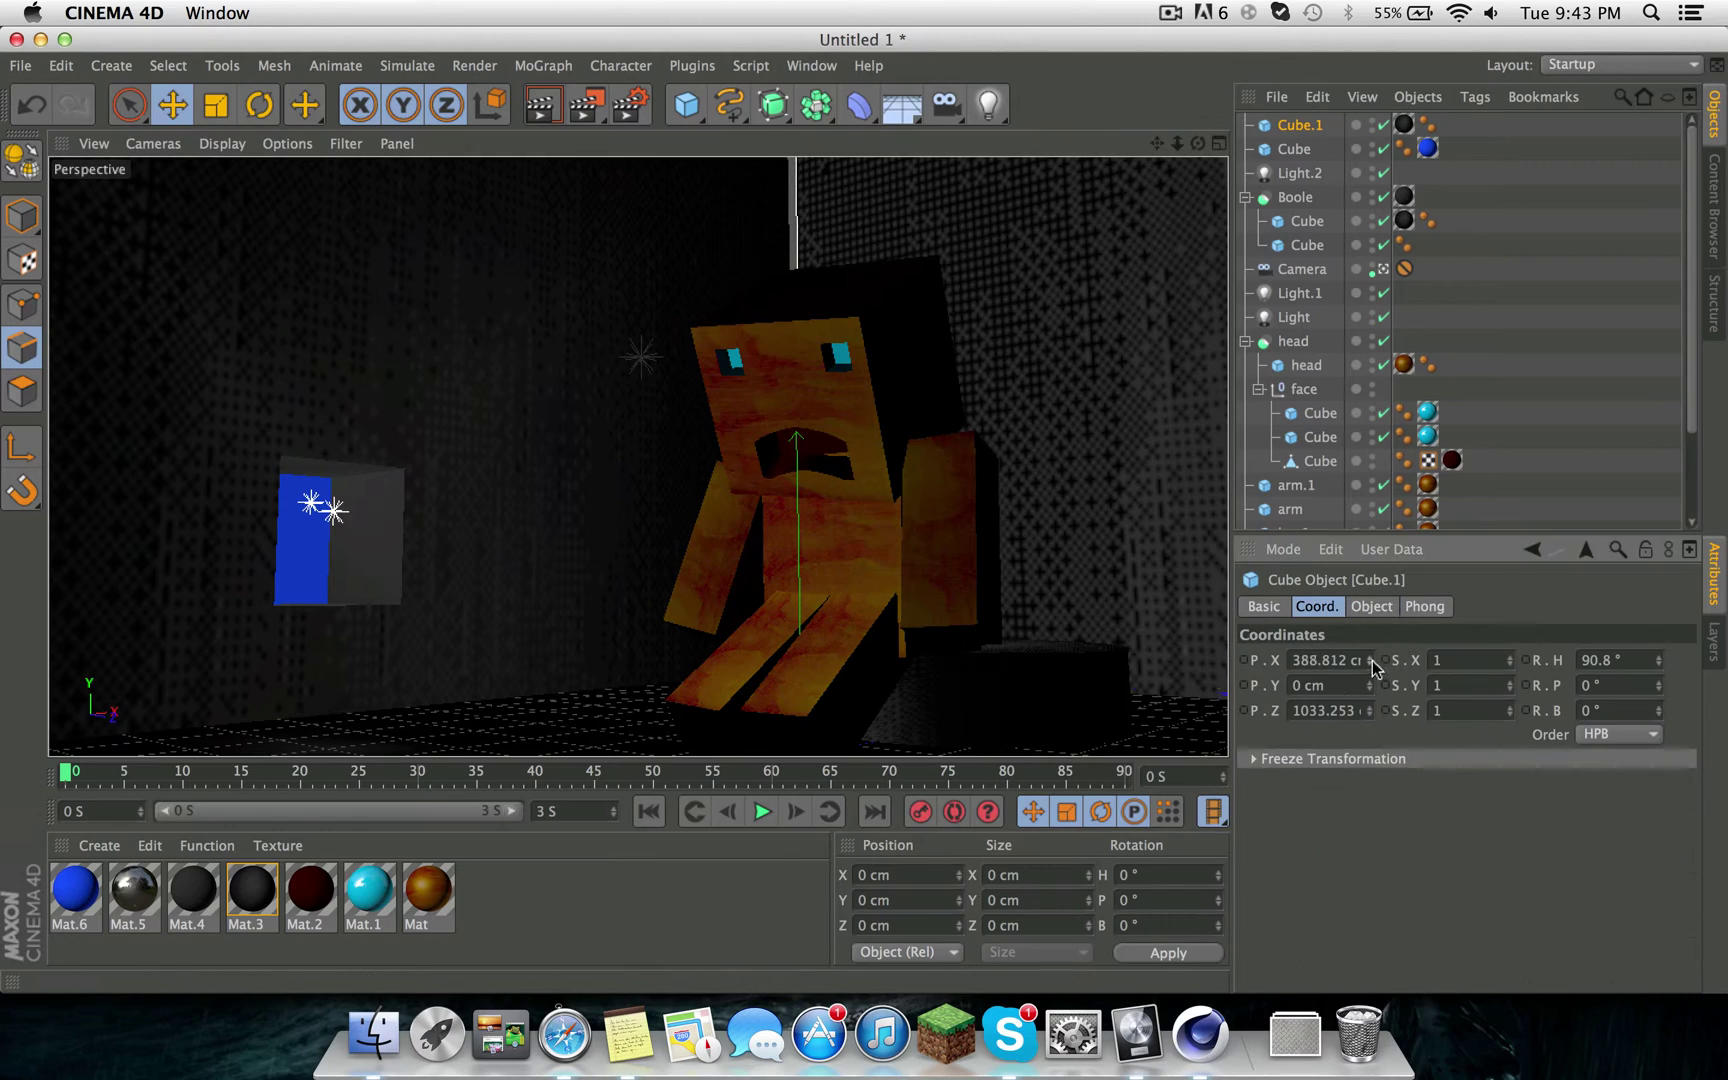
Move the copied wall to the right side of the room and raise it.
click(541, 104)
mouse_move(1157, 143)
mouse_down()
mouse_move(1041, 193)
mouse_move(482, 347)
mouse_up()
click(347, 305)
click(764, 308)
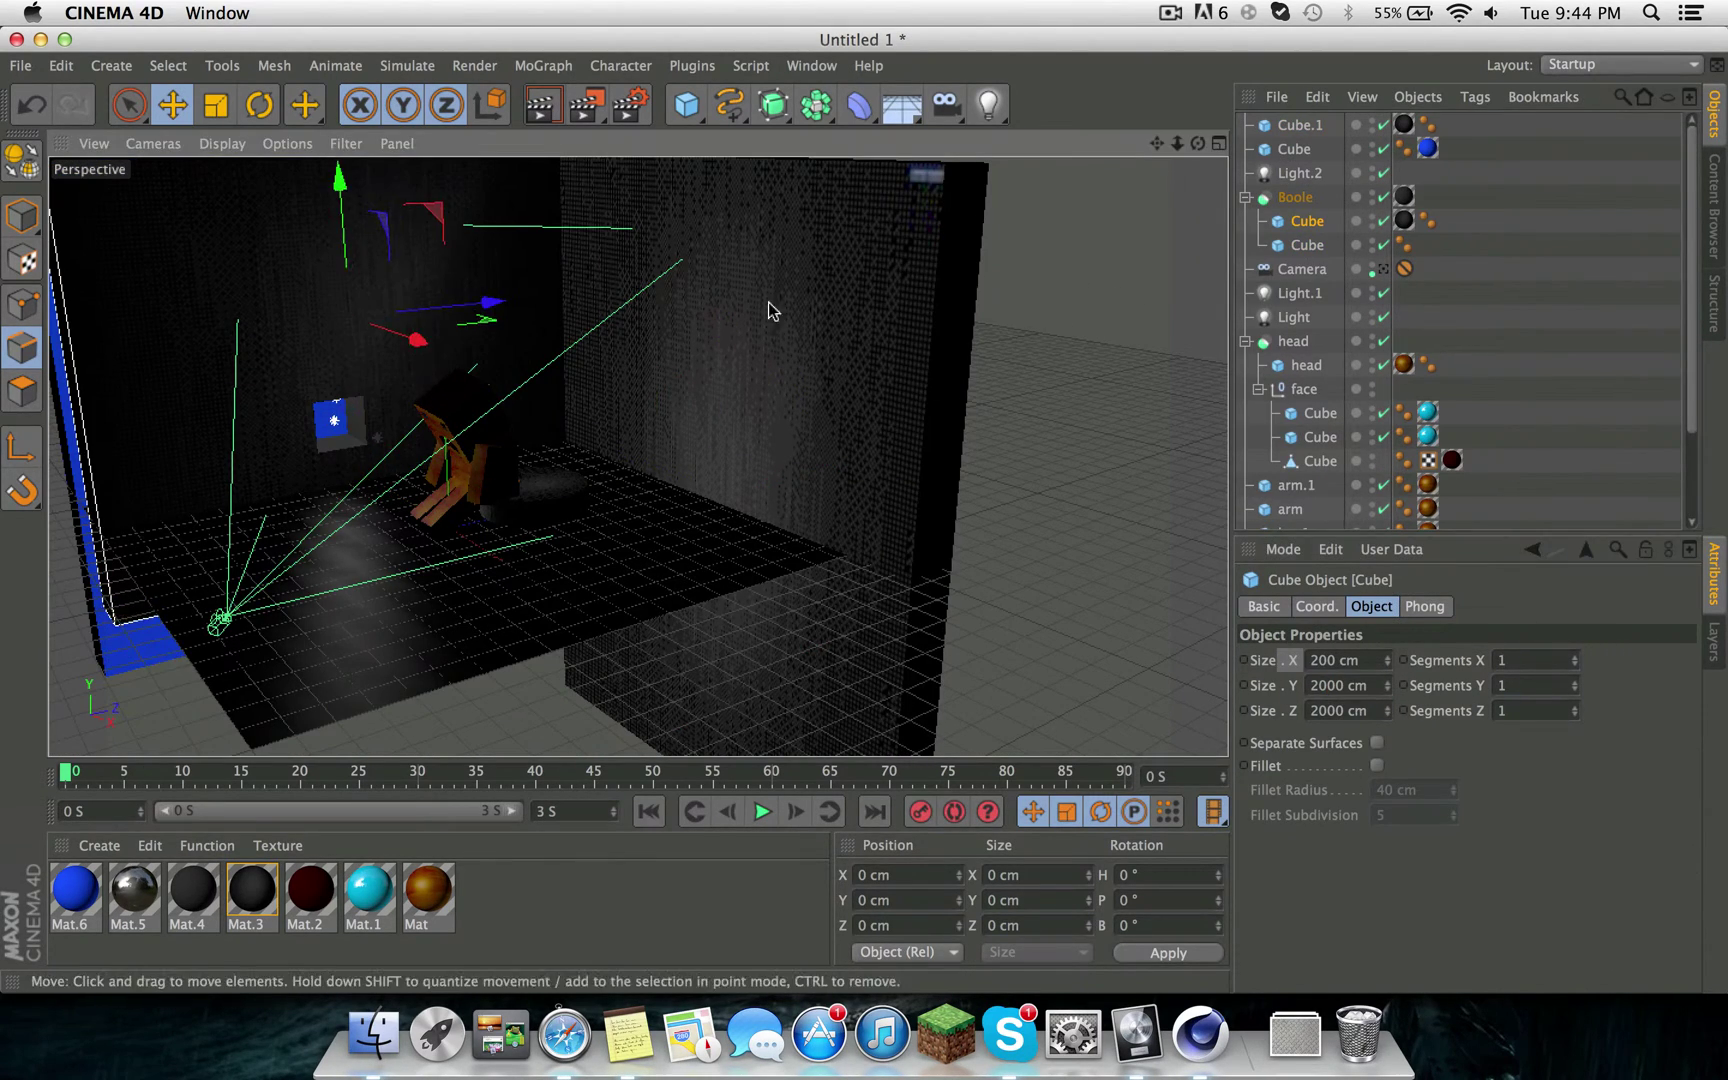
drag(728, 330, 712, 200)
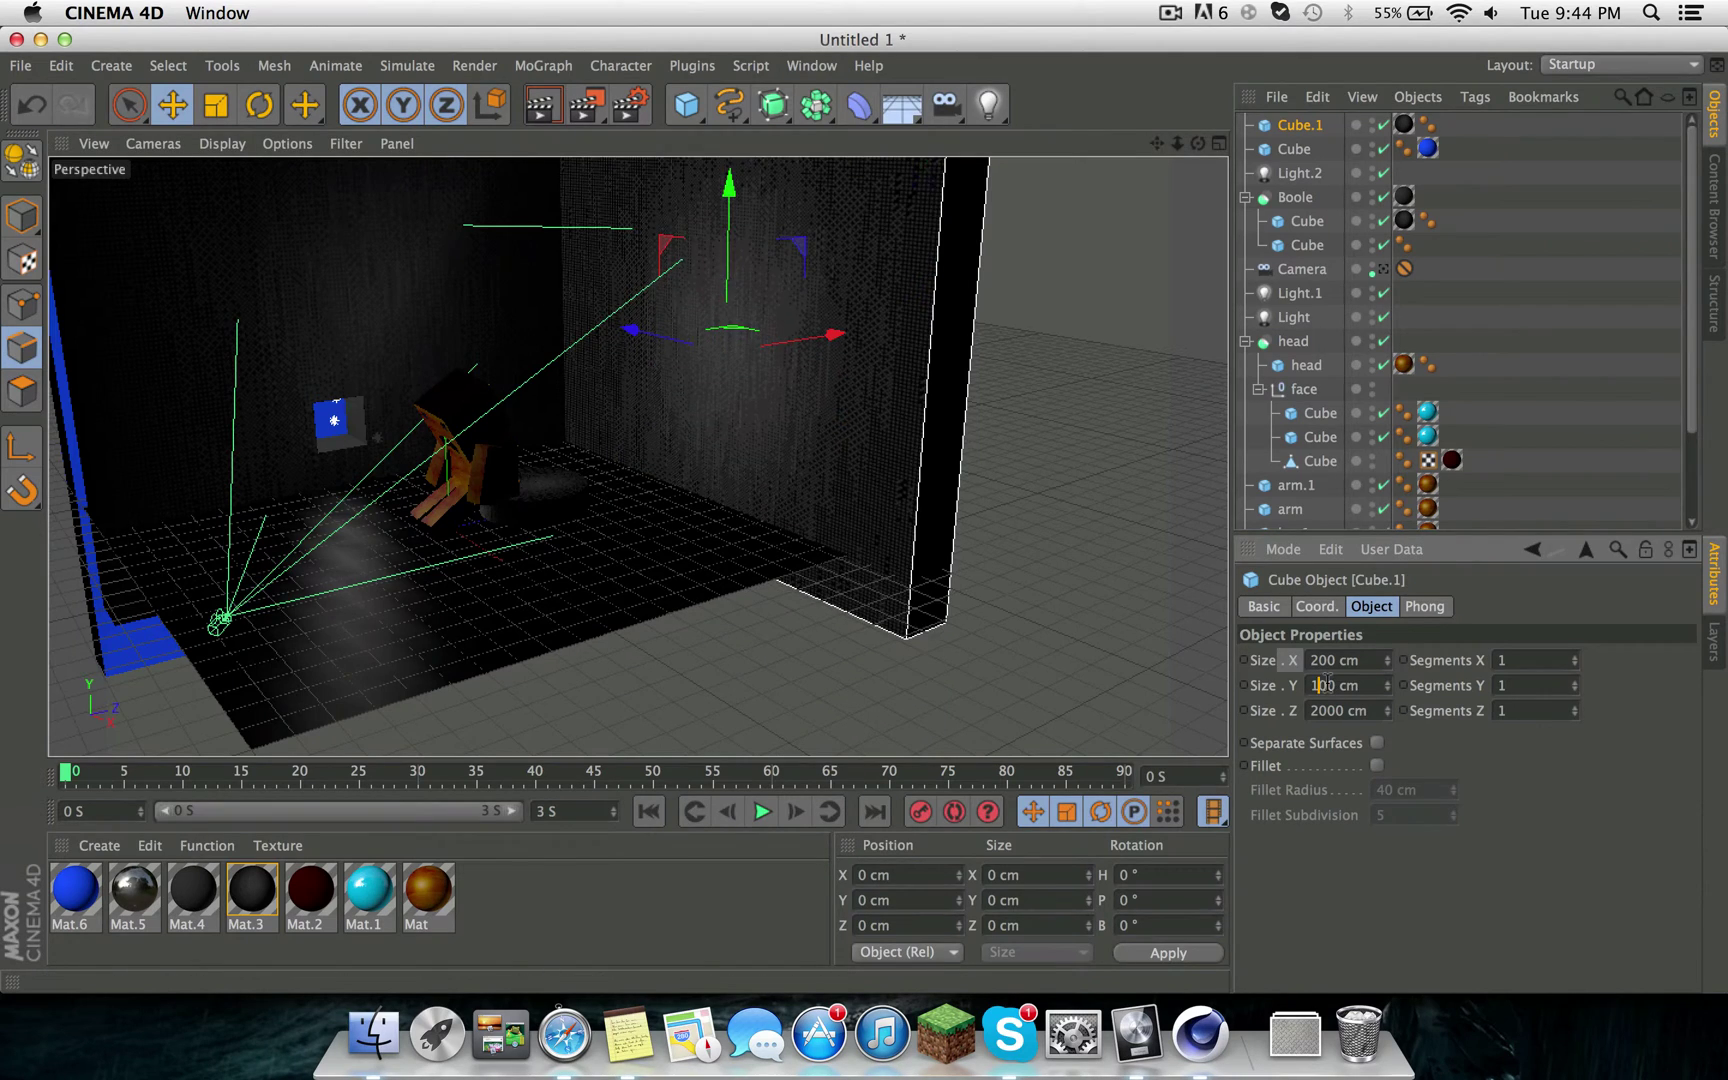
click(1307, 245)
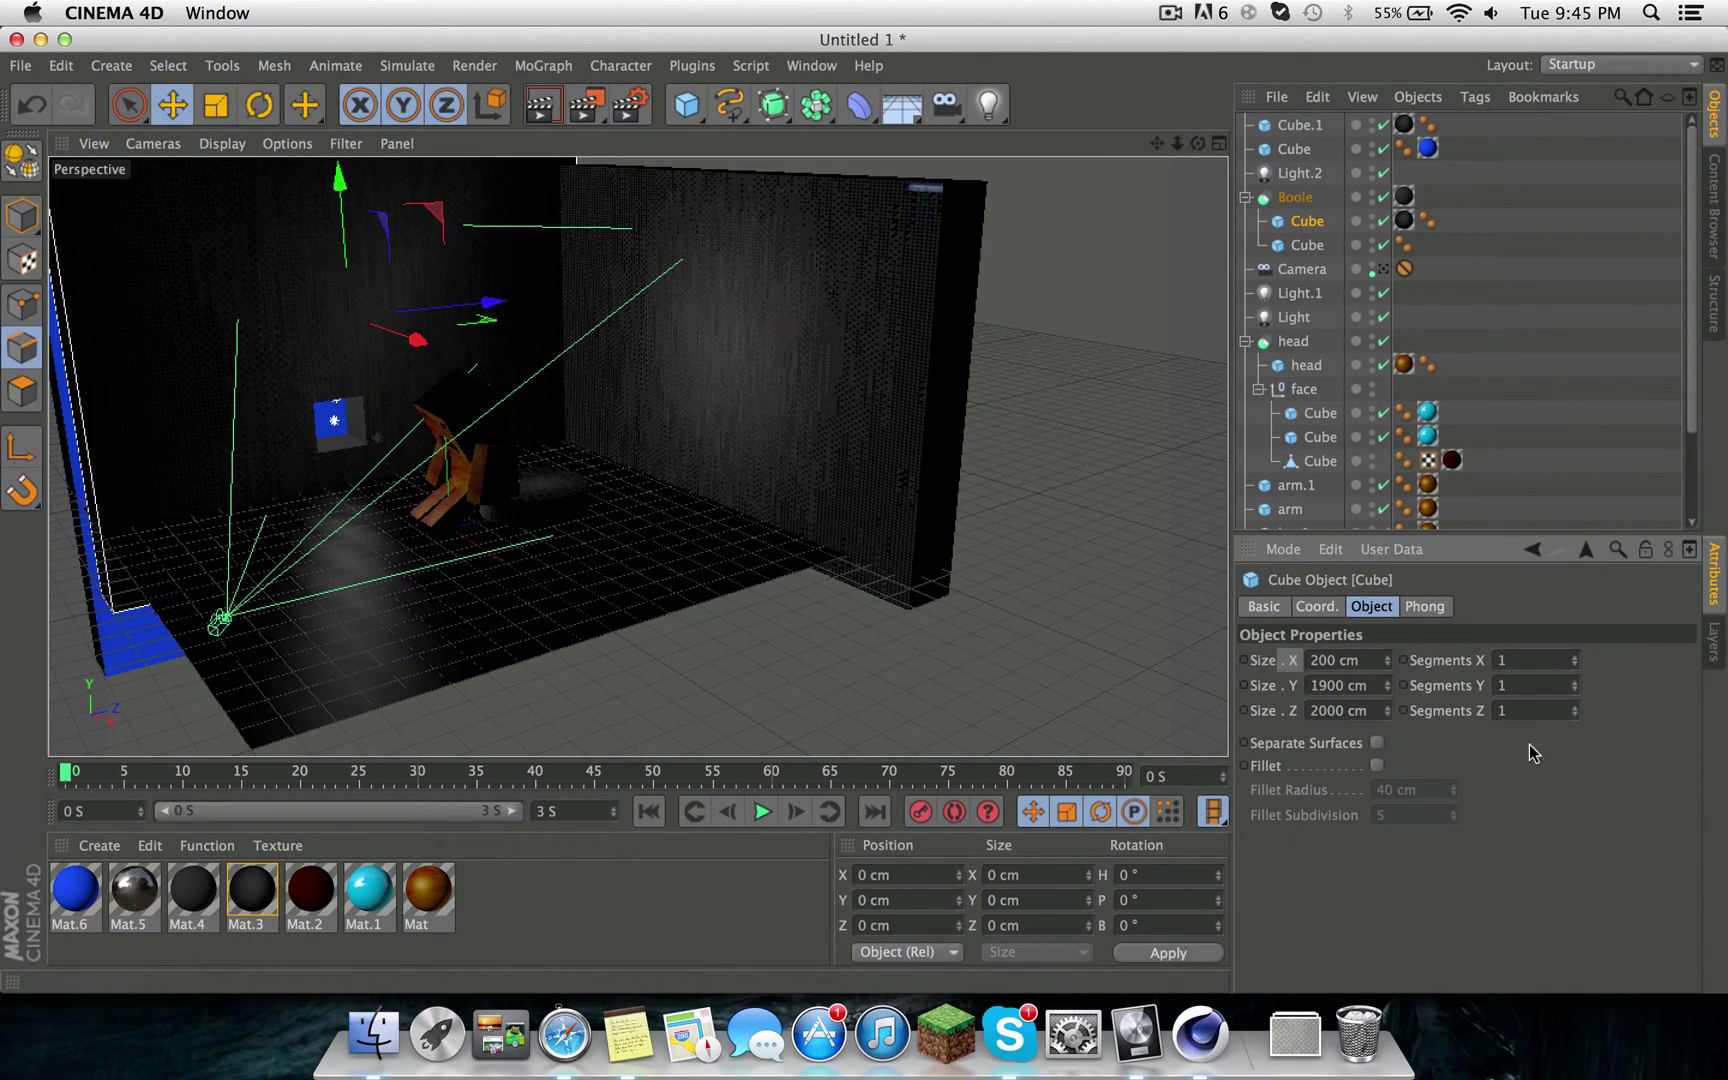
Size the right wall to 1229 cm high and 1000 cm deep, comparing with the original.
click(541, 104)
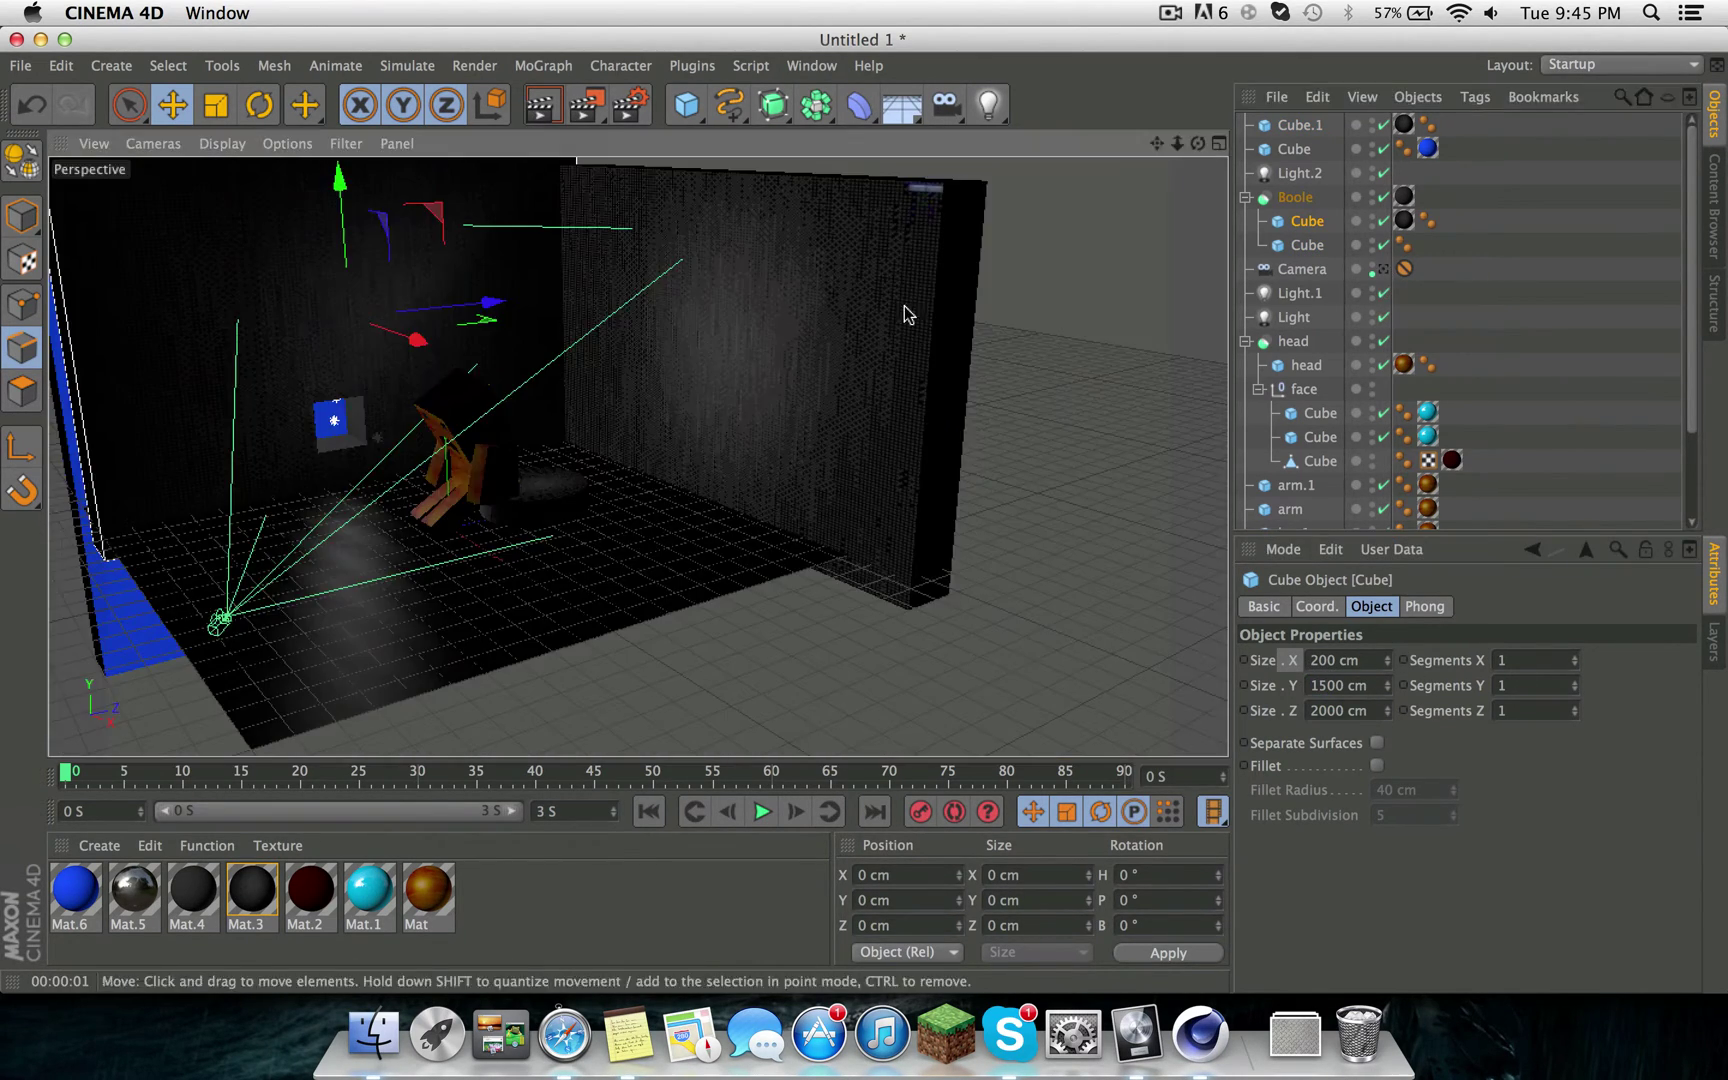
click(760, 330)
key(ctrl+r)
drag(1157, 144, 1165, 150)
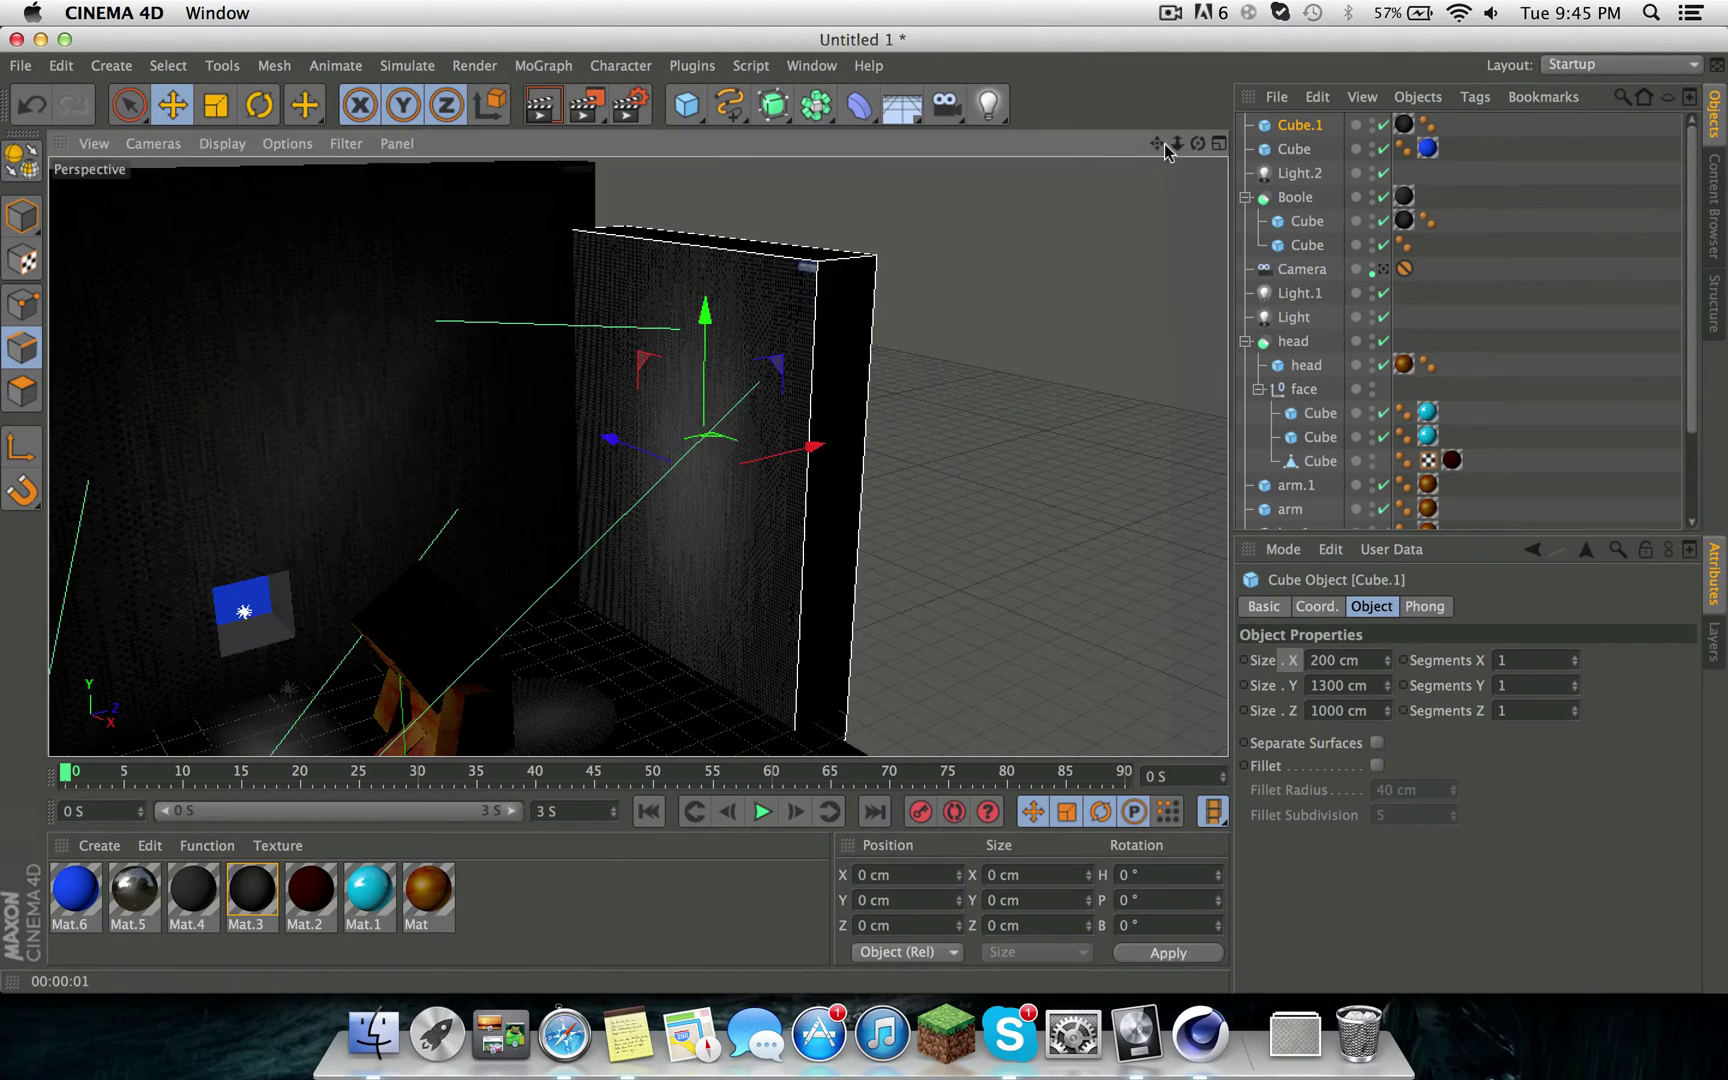
click(244, 605)
click(465, 318)
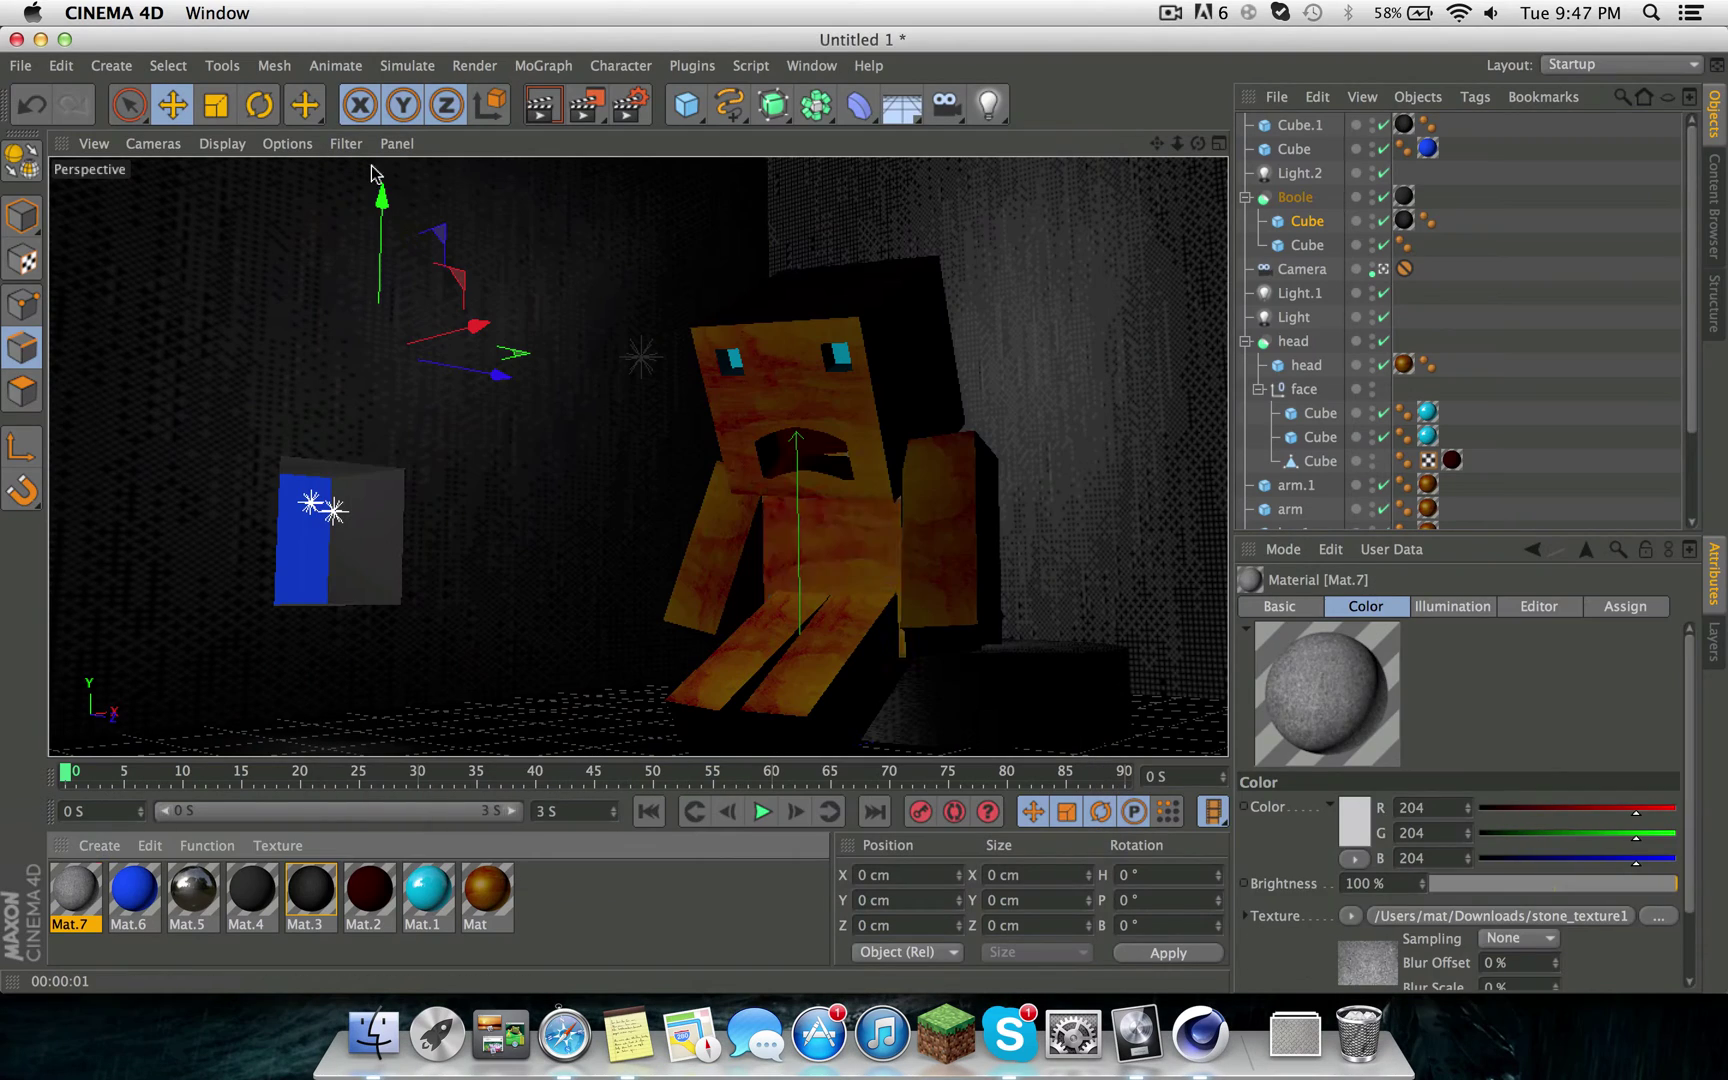
Apply the stone material Mat.7 to the character's head, test-render, and select window material Mat.6.
drag(75, 890, 840, 555)
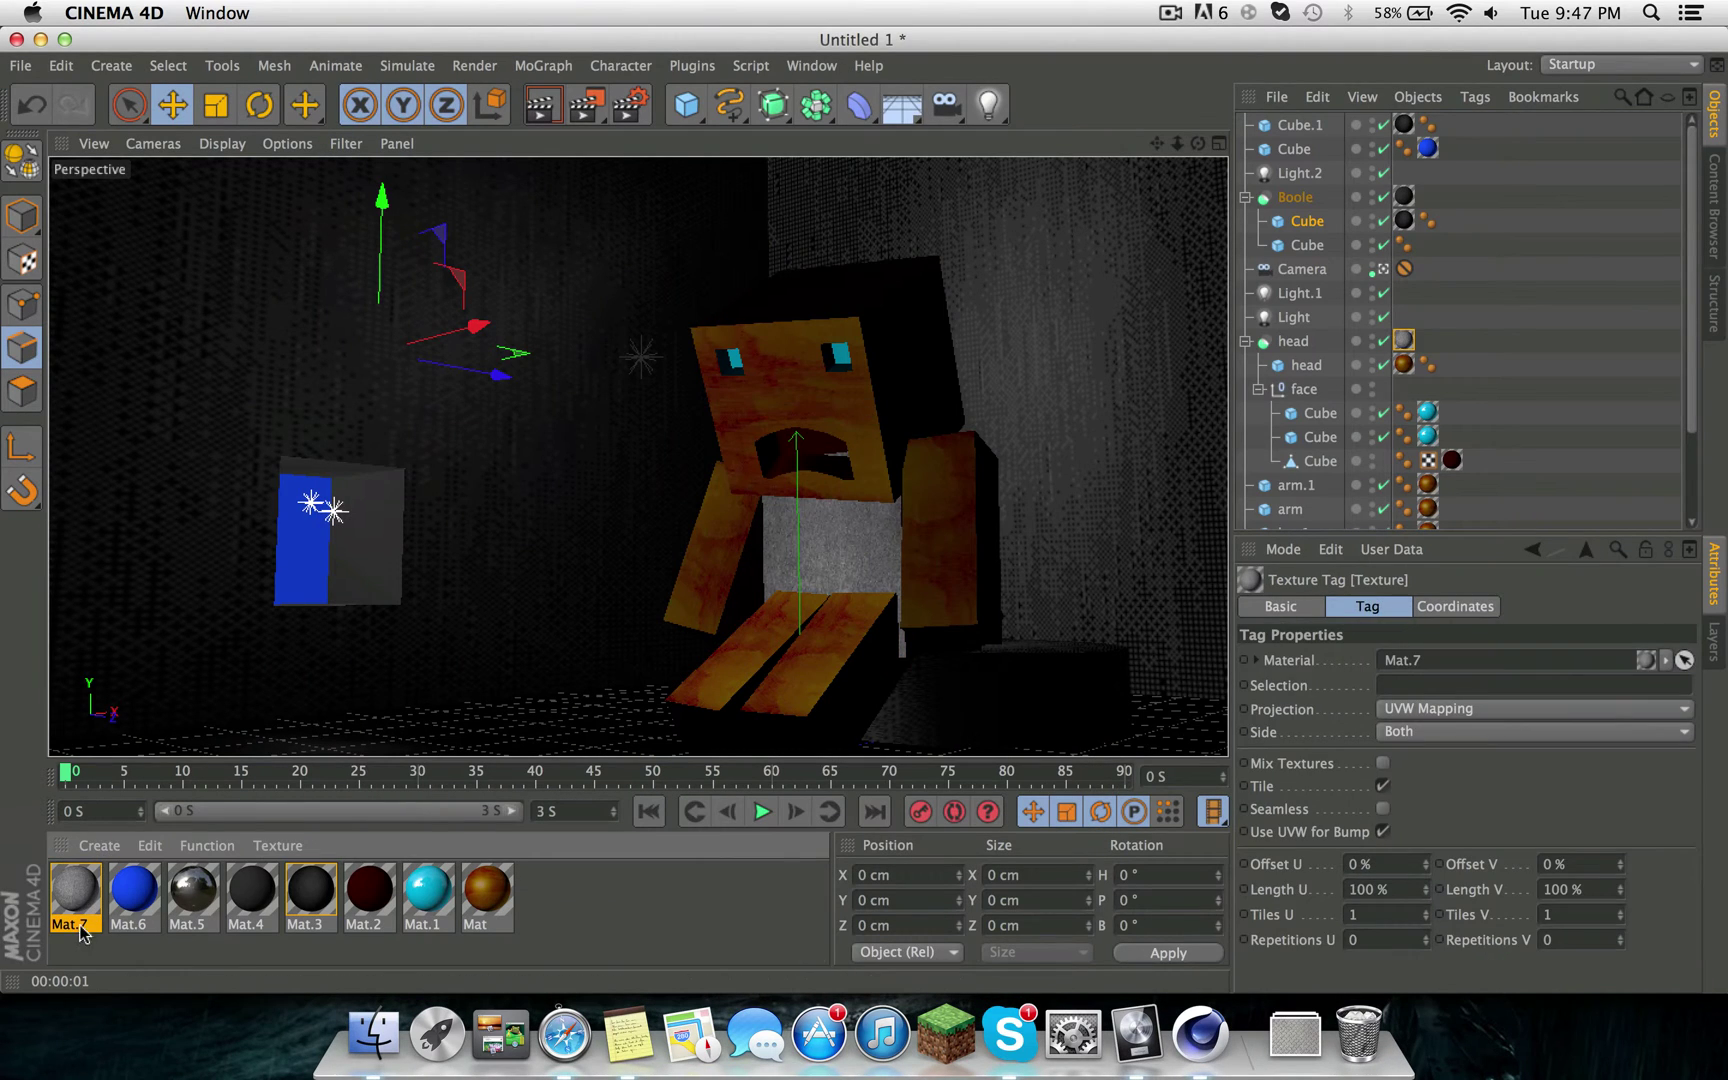
click(540, 104)
click(631, 104)
click(539, 112)
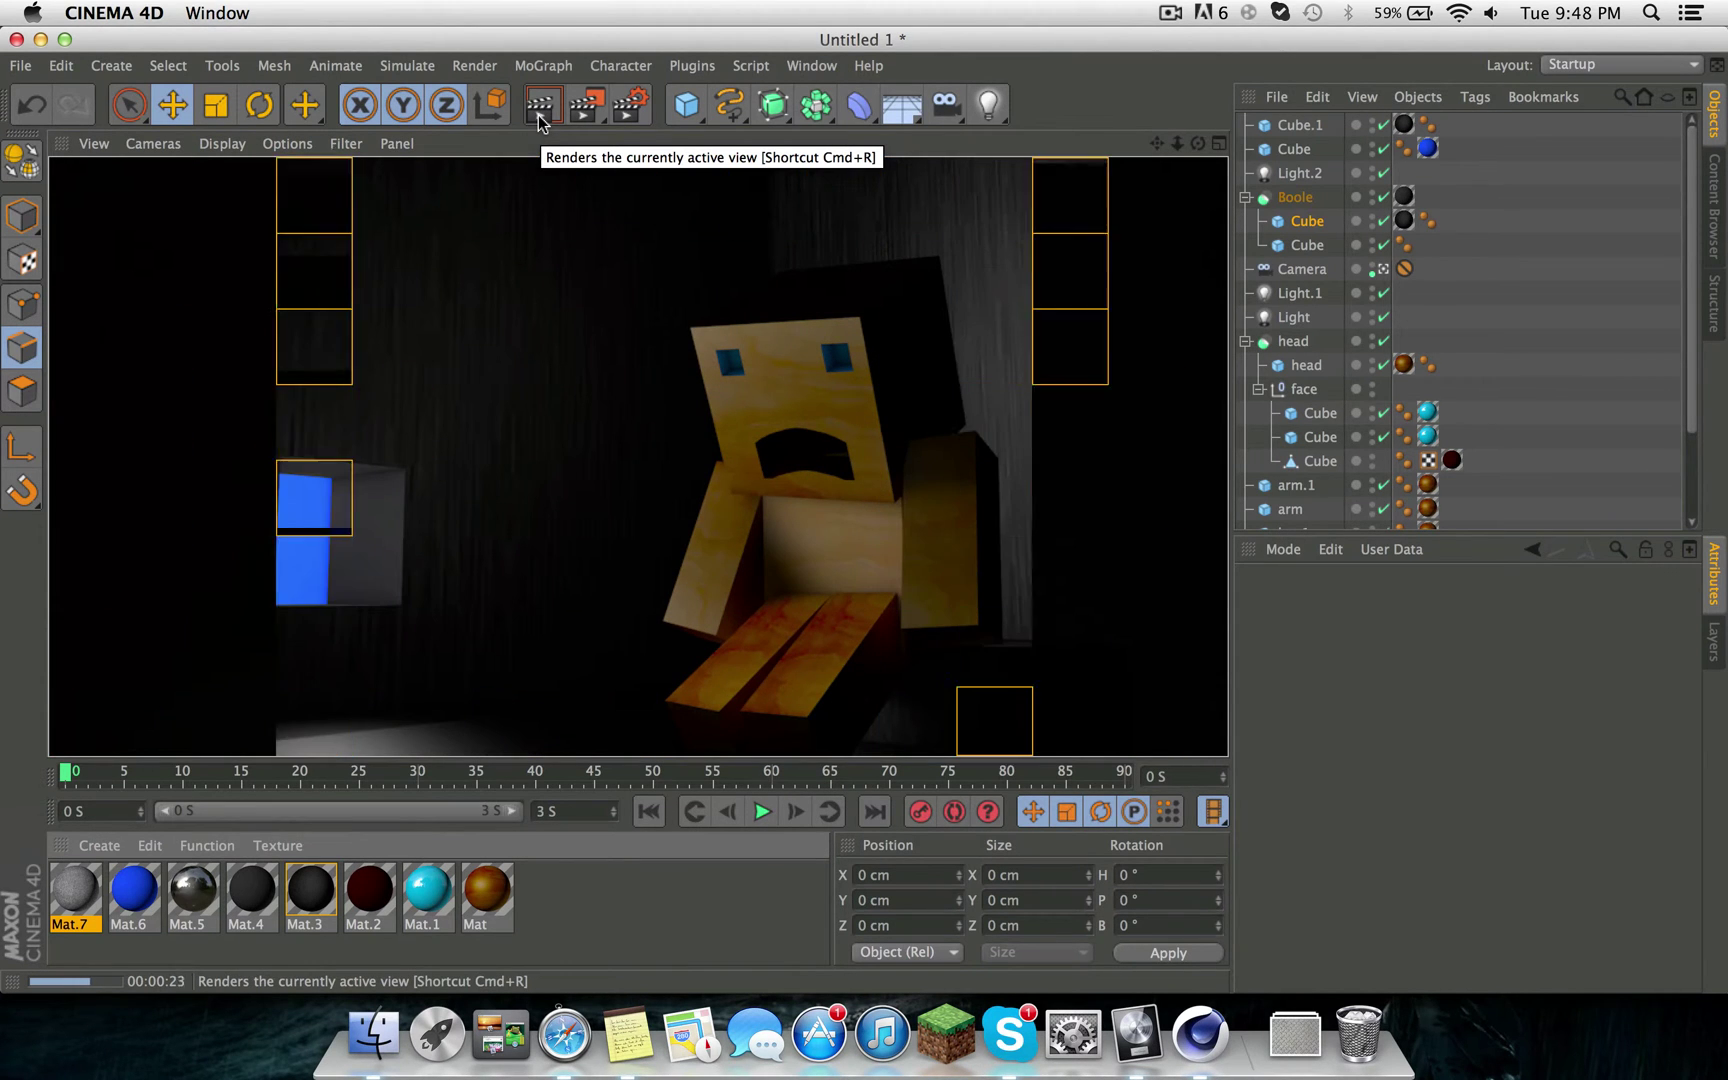
click(127, 891)
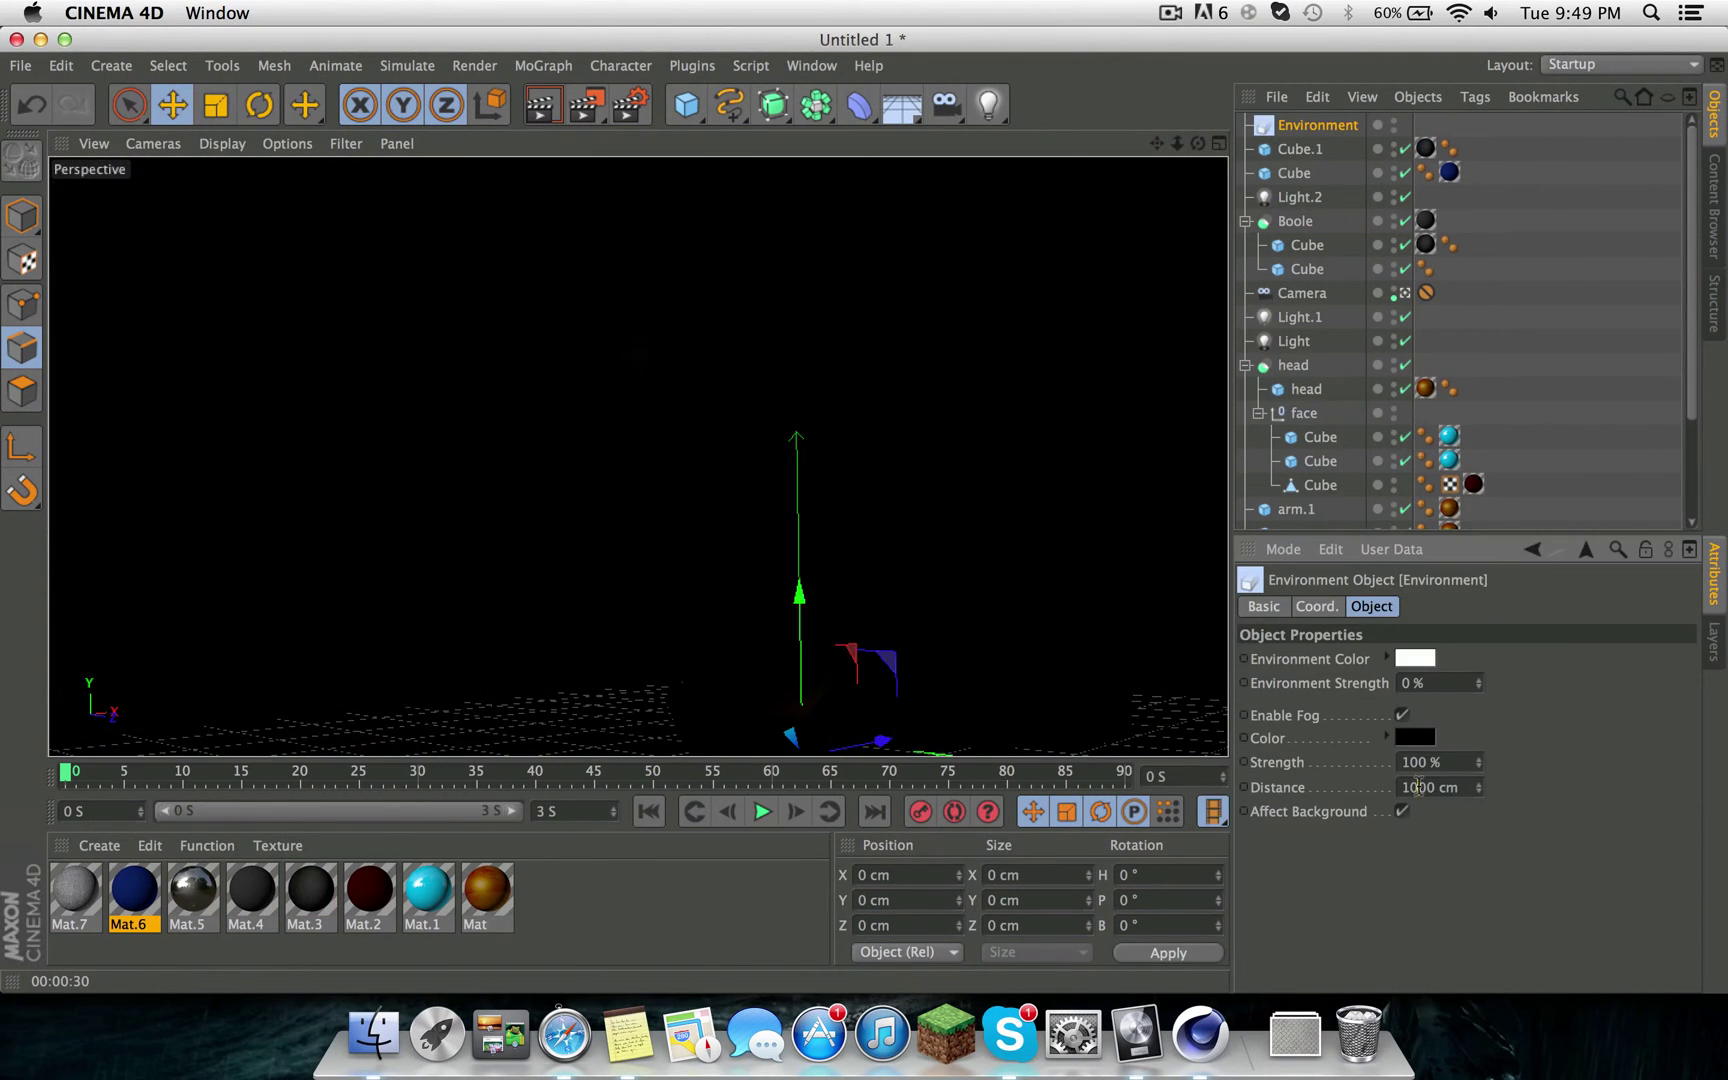
Set the fog distance to 1700 cm and test-render the view.
double_click(1418, 787)
text(1700)
key(Return)
click(557, 115)
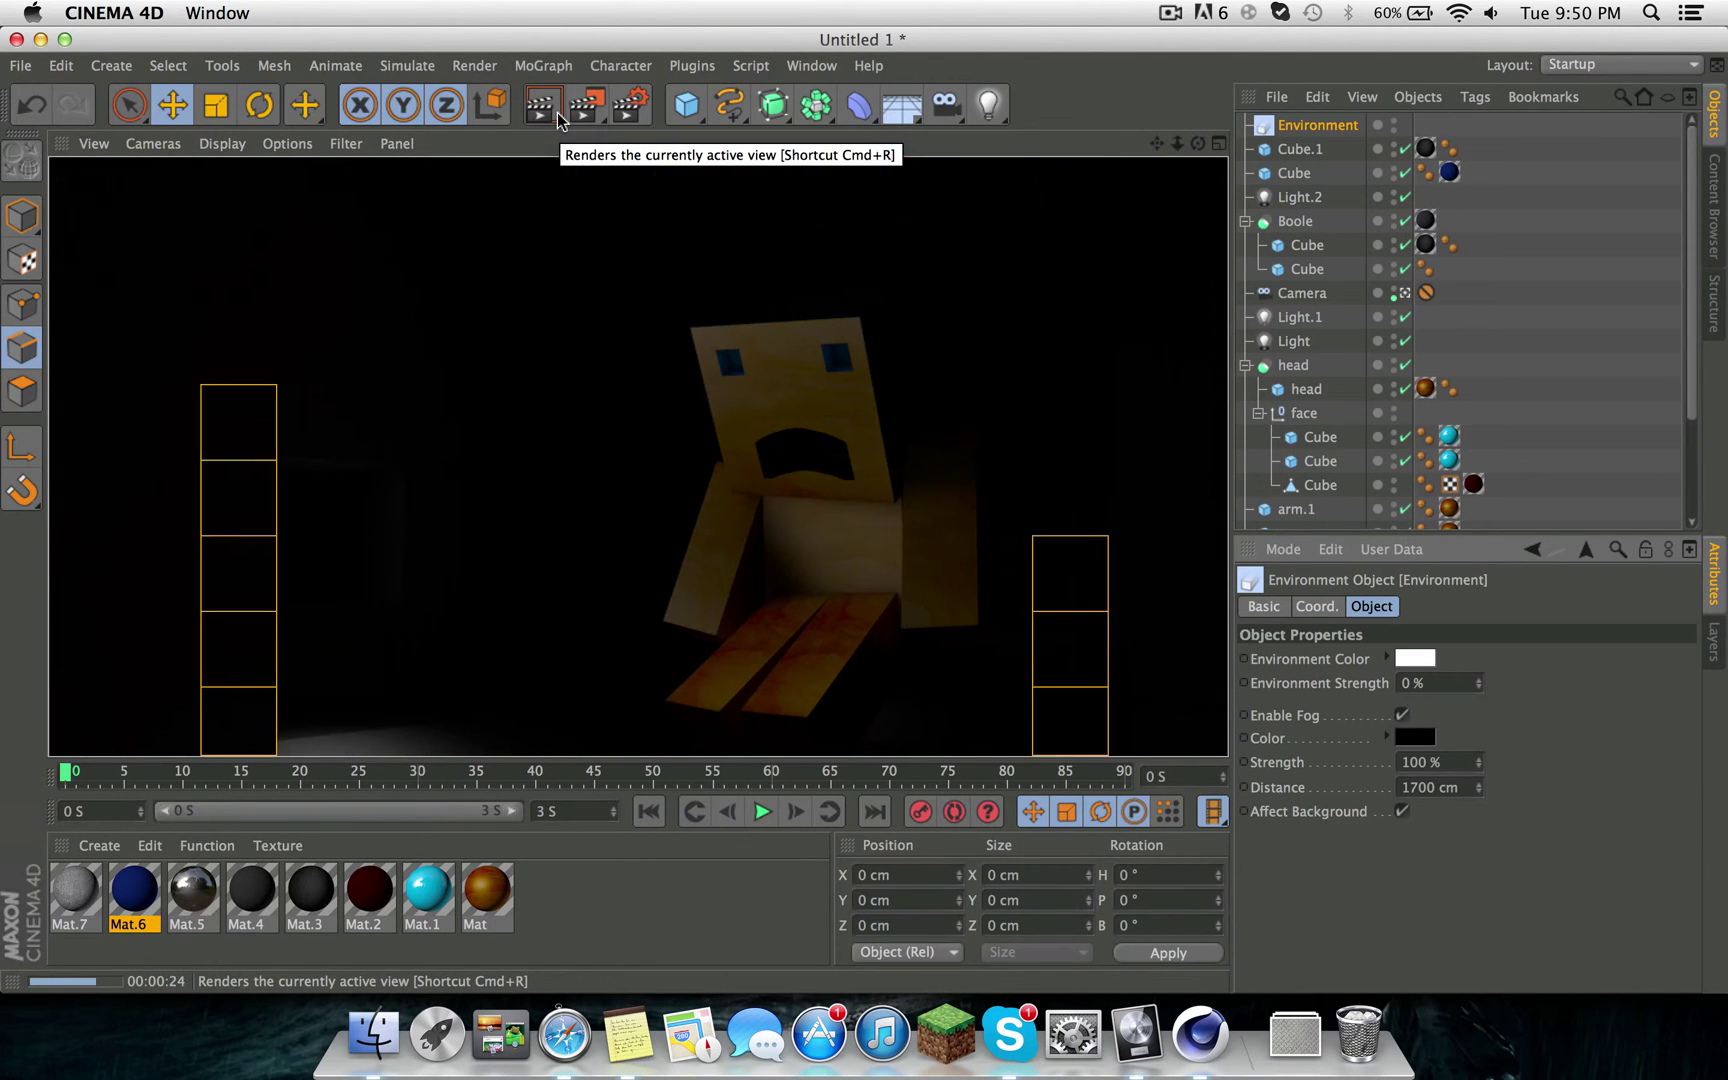
Change the fog distance to 1800 cm and render the foggy room again.
key(Delete)
text(8)
key(Return)
click(541, 104)
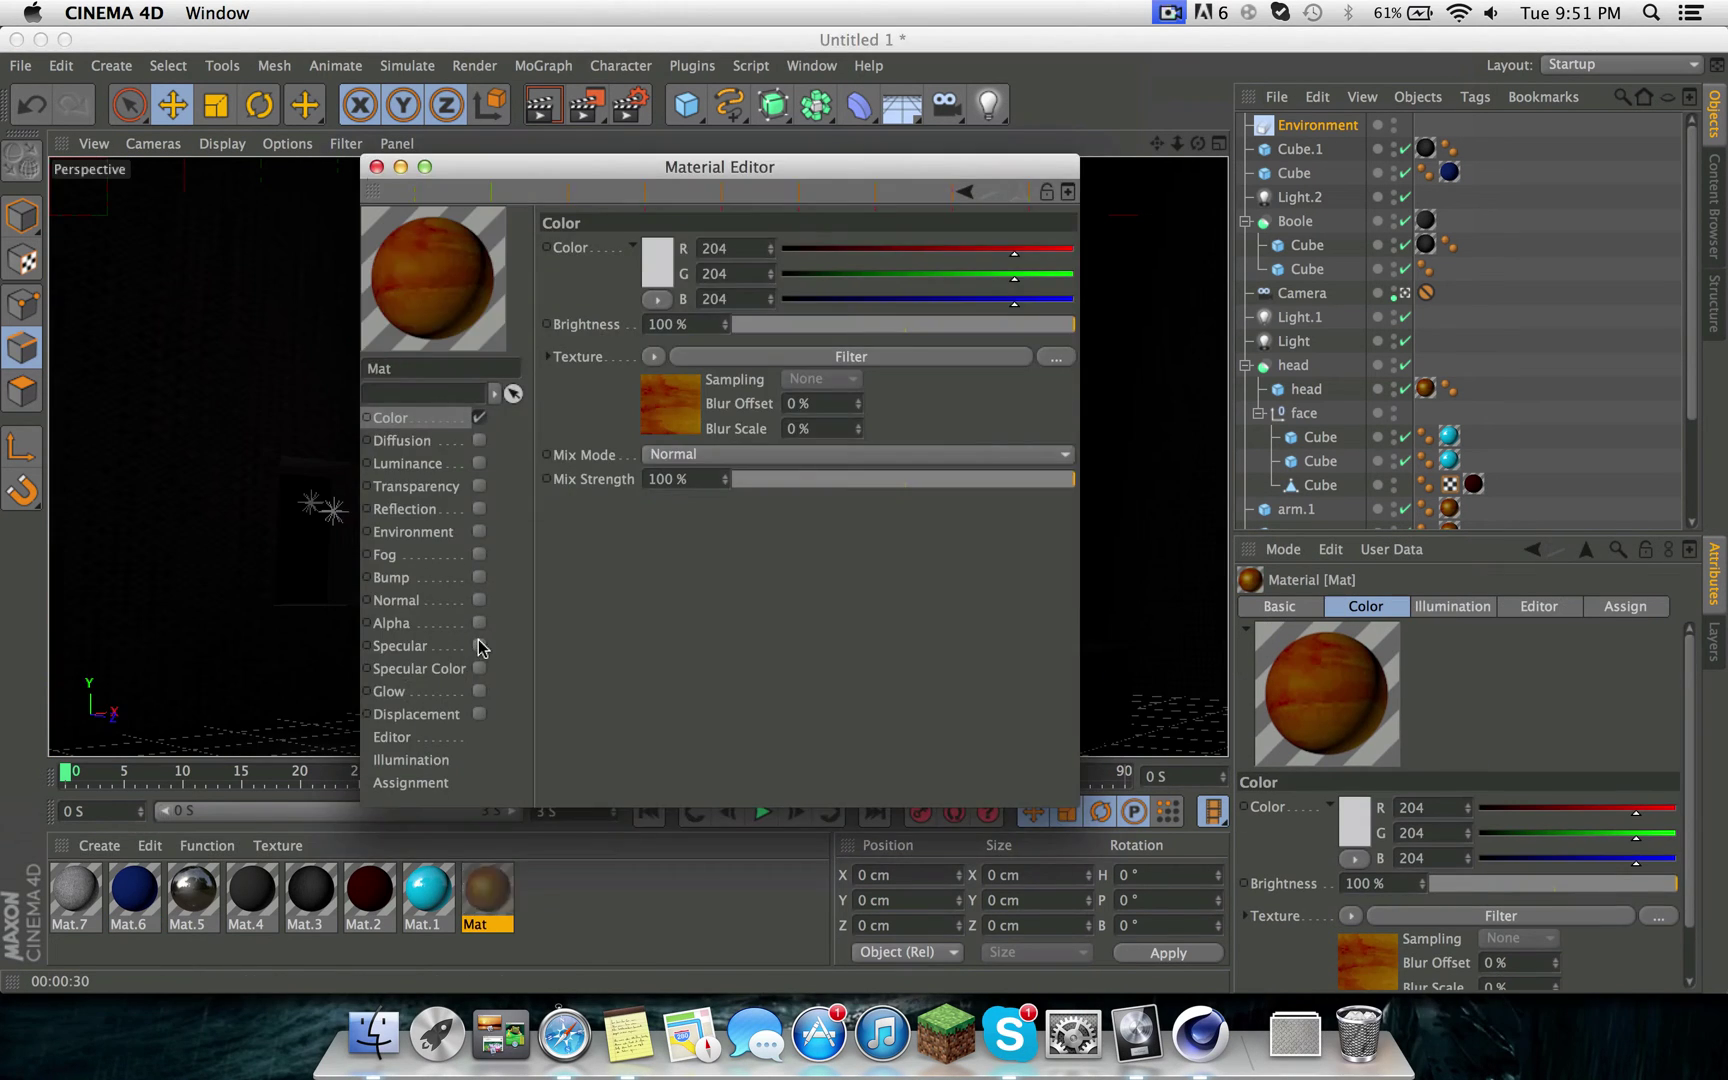
click(541, 104)
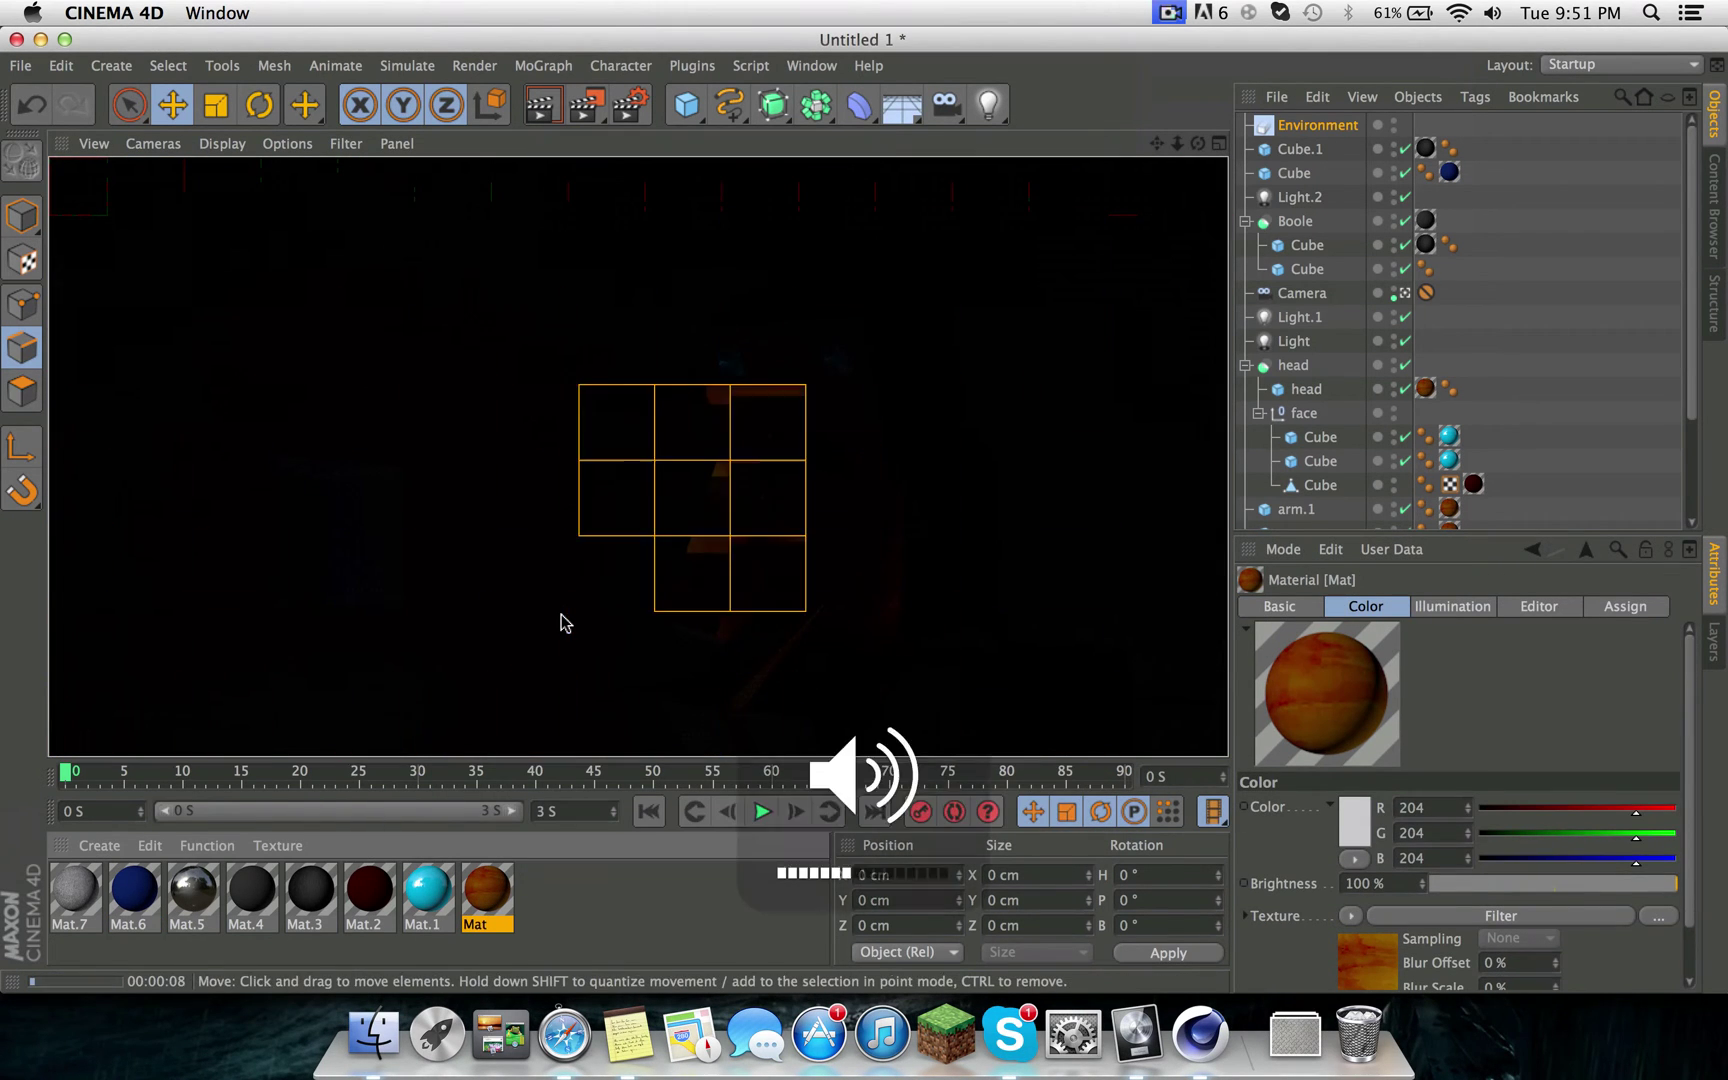